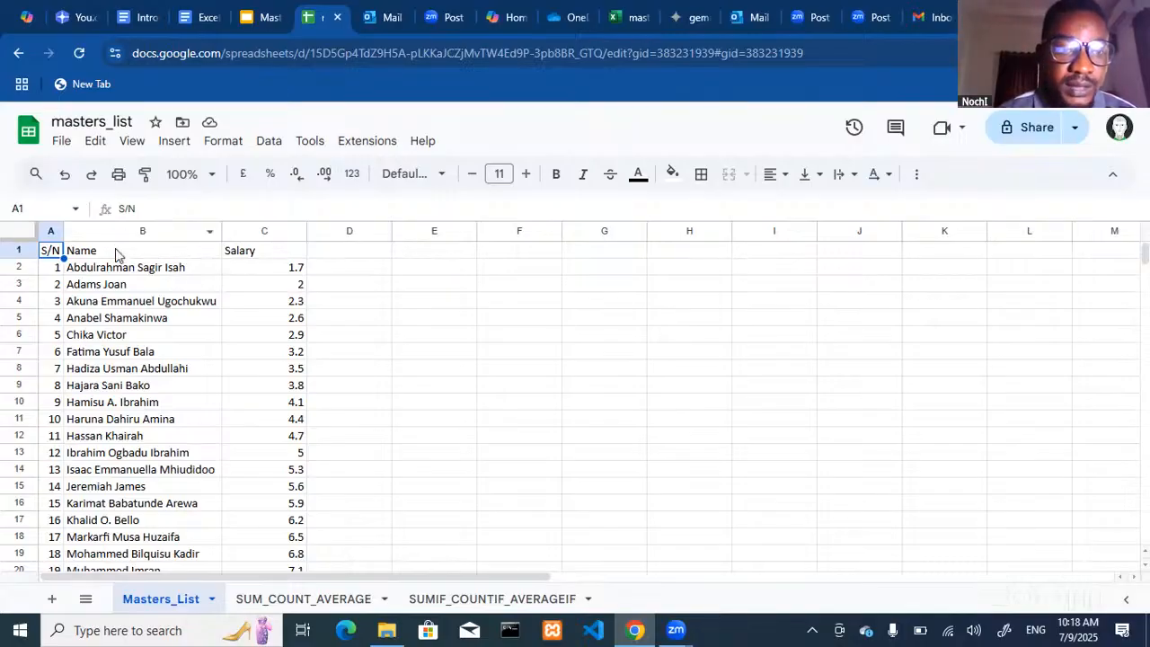
# Select single cells one at a time across row 1 and down columns E and D of Masters_List, ending on D9.
pyautogui.click(153, 251)
pyautogui.click(279, 249)
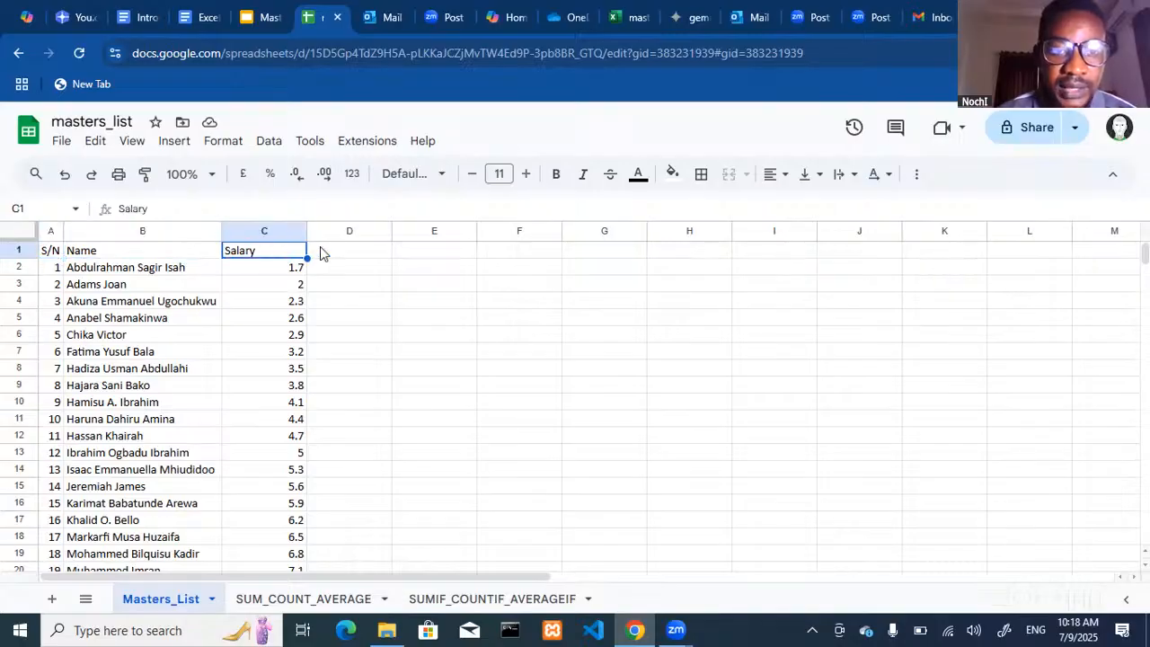
pyautogui.click(350, 252)
pyautogui.click(425, 251)
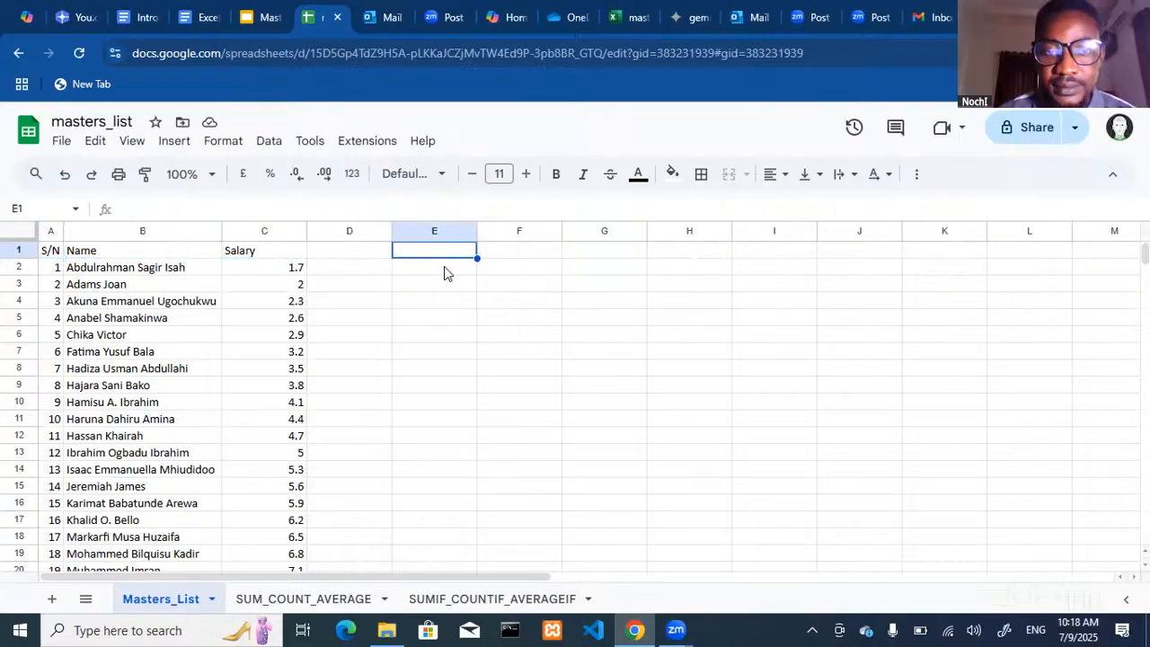
pyautogui.click(445, 272)
pyautogui.click(439, 300)
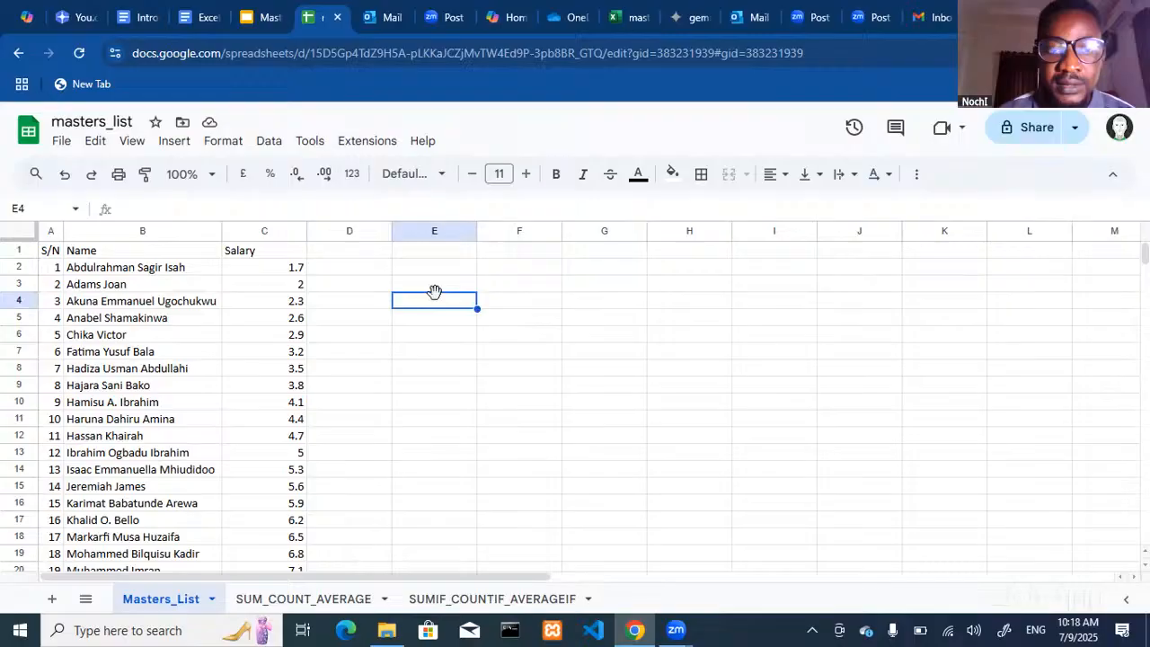
pyautogui.click(371, 320)
pyautogui.click(348, 339)
pyautogui.click(354, 359)
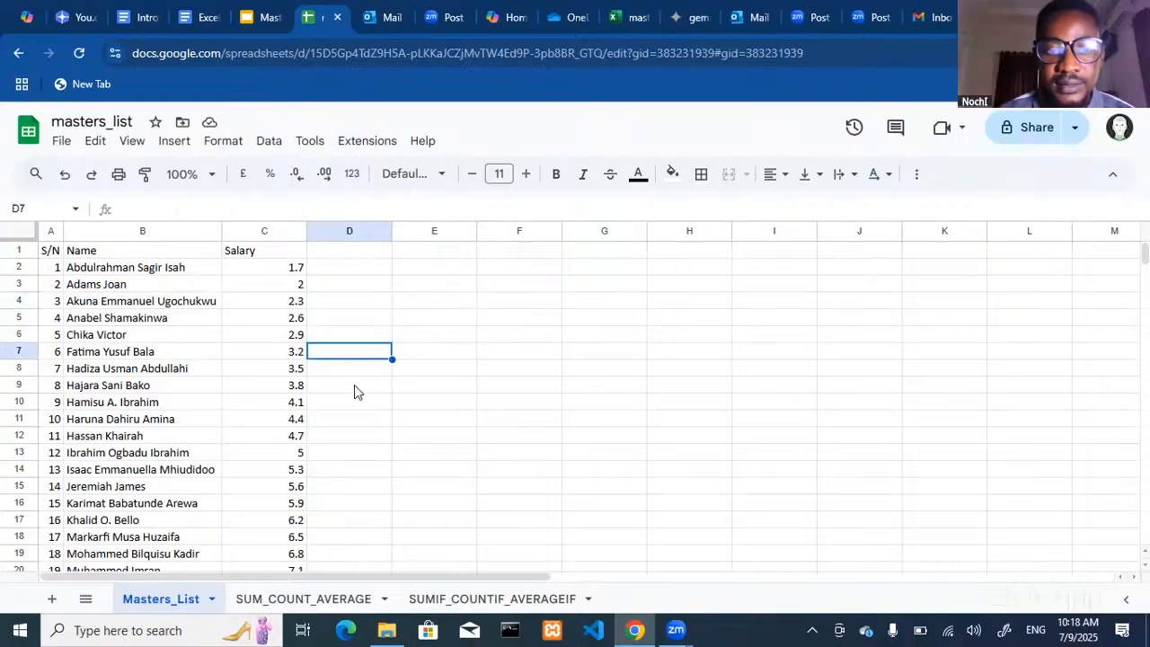
pyautogui.click(355, 386)
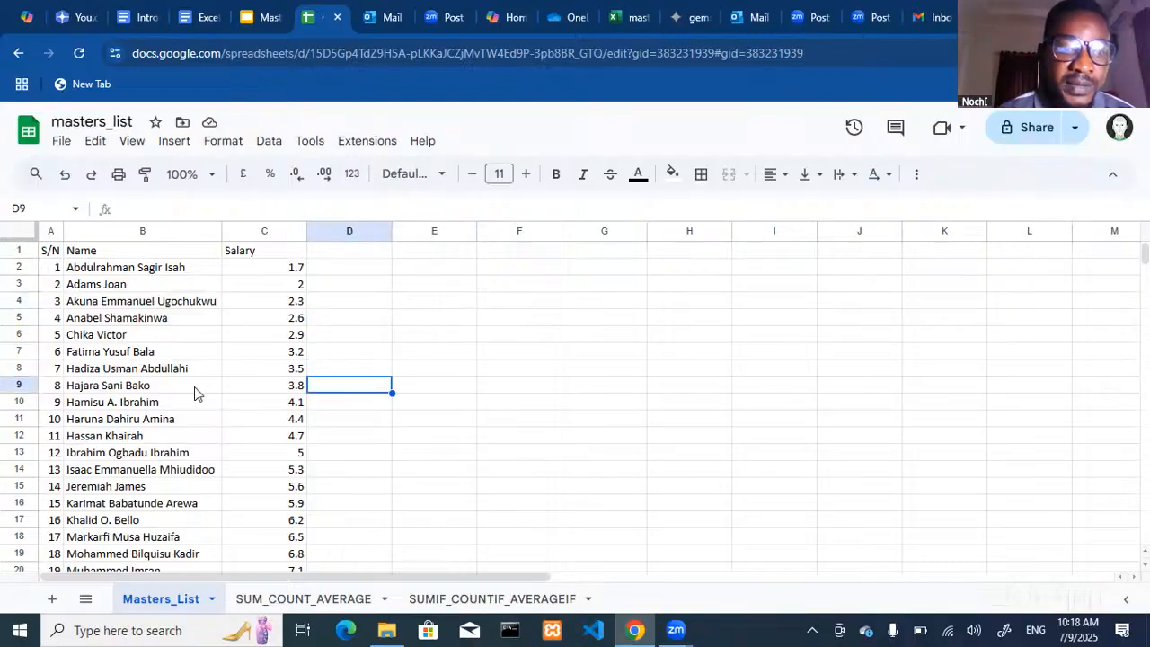
# Move the active cell two columns back along row 9 to B9, and select salary cell C2 to view its formula.
pyautogui.press('Left')
pyautogui.press('Left')
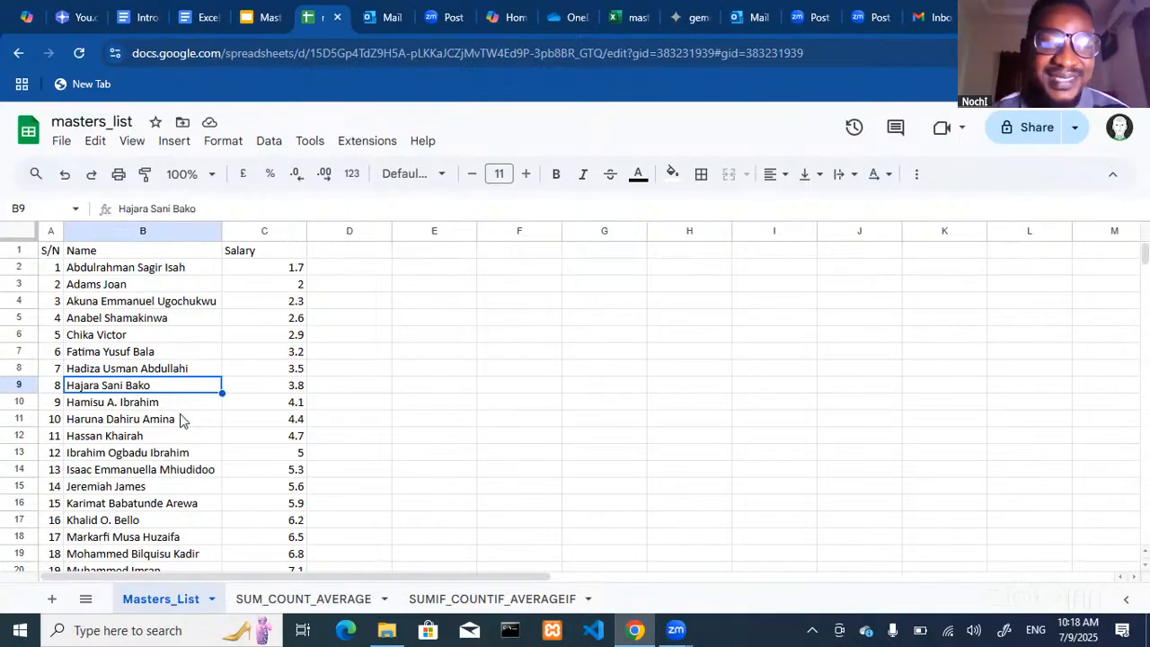
pyautogui.click(274, 274)
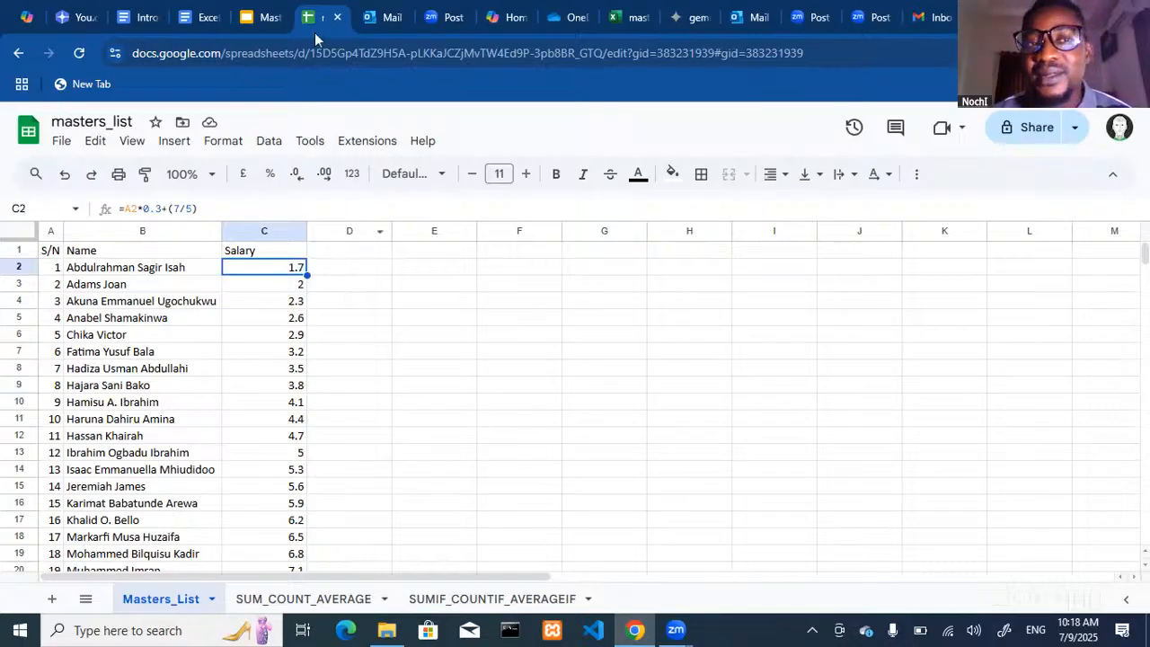
# Switch to the Mastering-the-Basics-of-Microsoft-Excel presentation, show the Common Excel Shortcuts for Efficiency slide full screen, and leave the slideshow.
pyautogui.hotkey('ctrl', 'shift', 'Tab')
pyautogui.press('Escape')
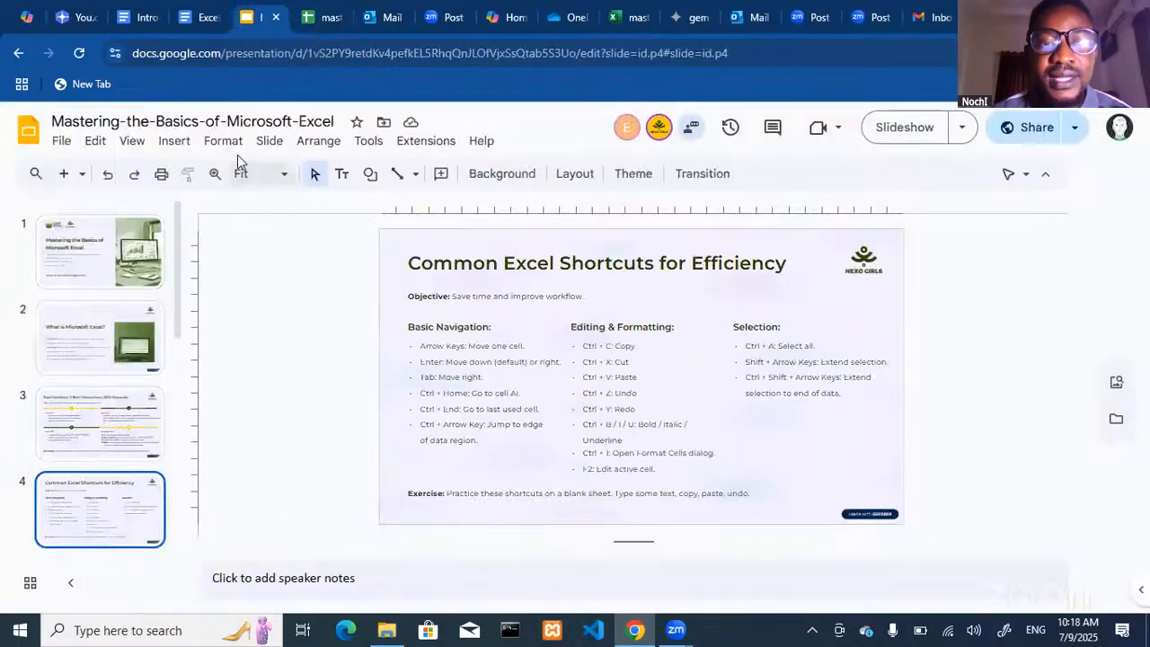
pyautogui.click(894, 125)
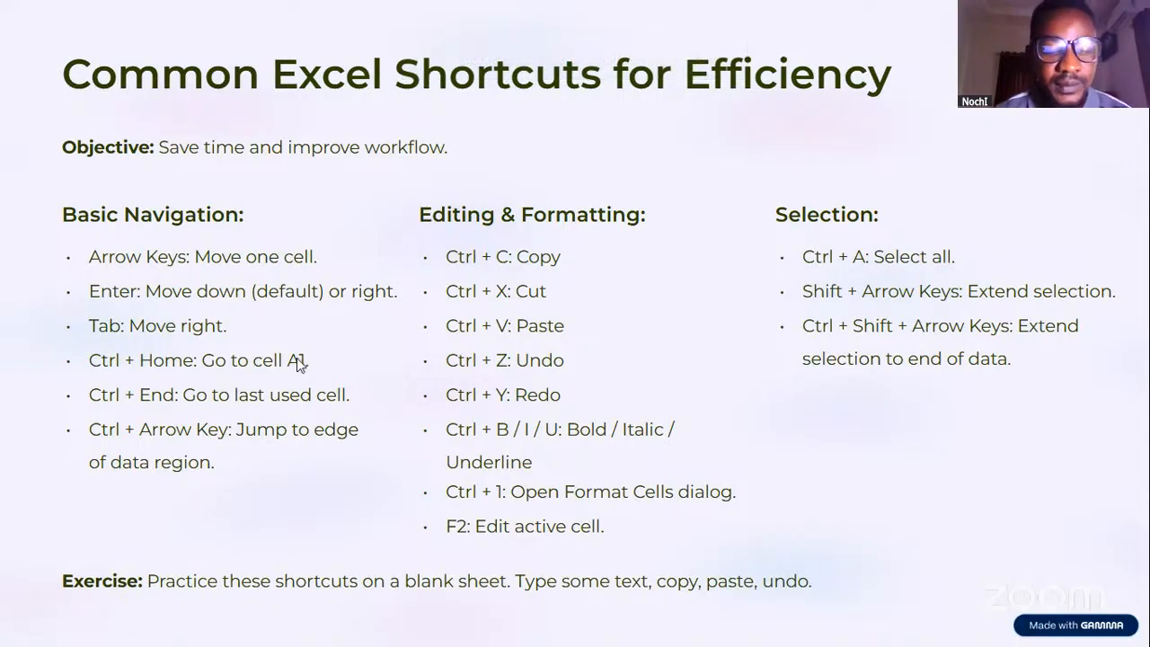
pyautogui.press('Escape')
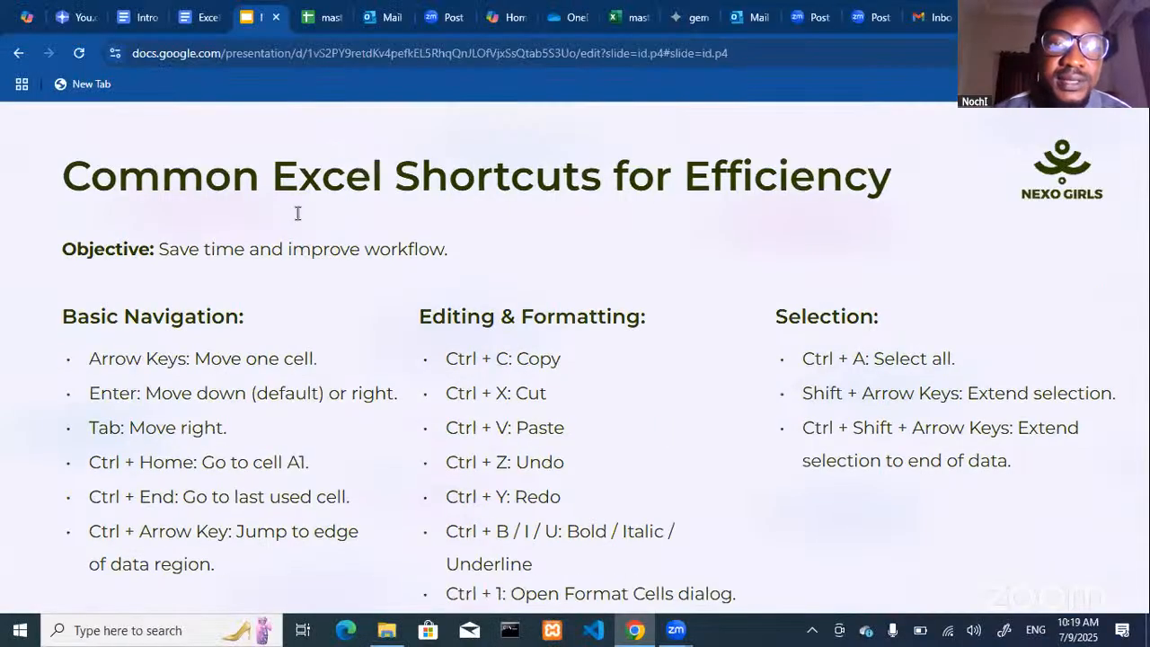
# Return to the masters_list spreadsheet and select the Name header in B1 and the empty cell F1.
pyautogui.click(191, 18)
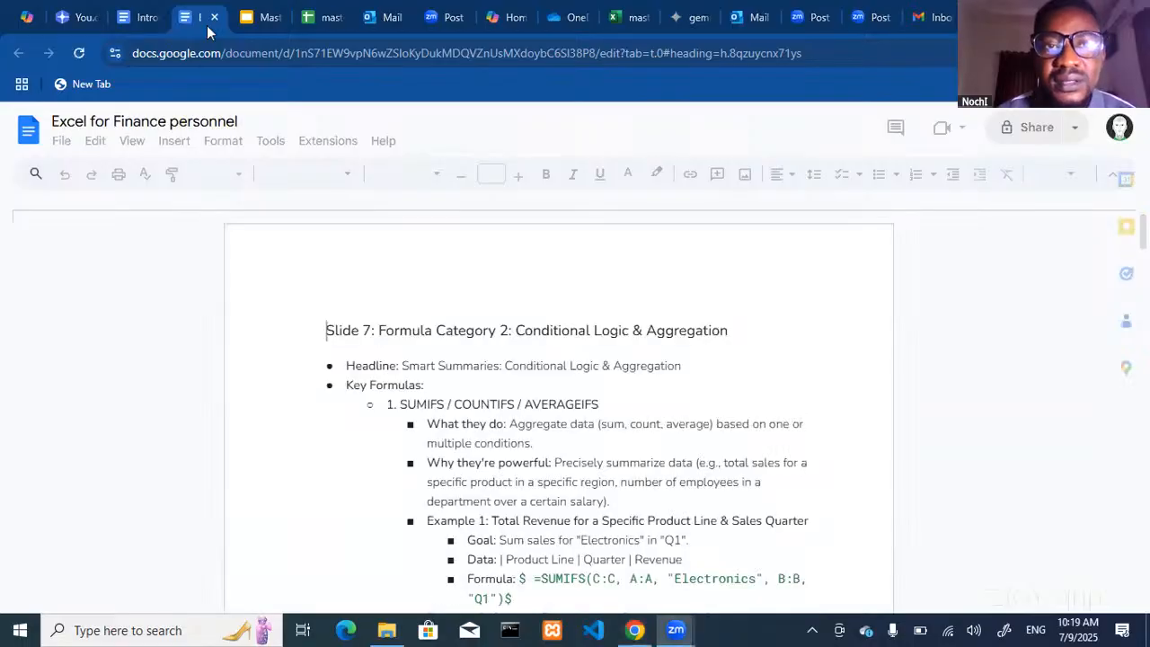
pyautogui.click(325, 20)
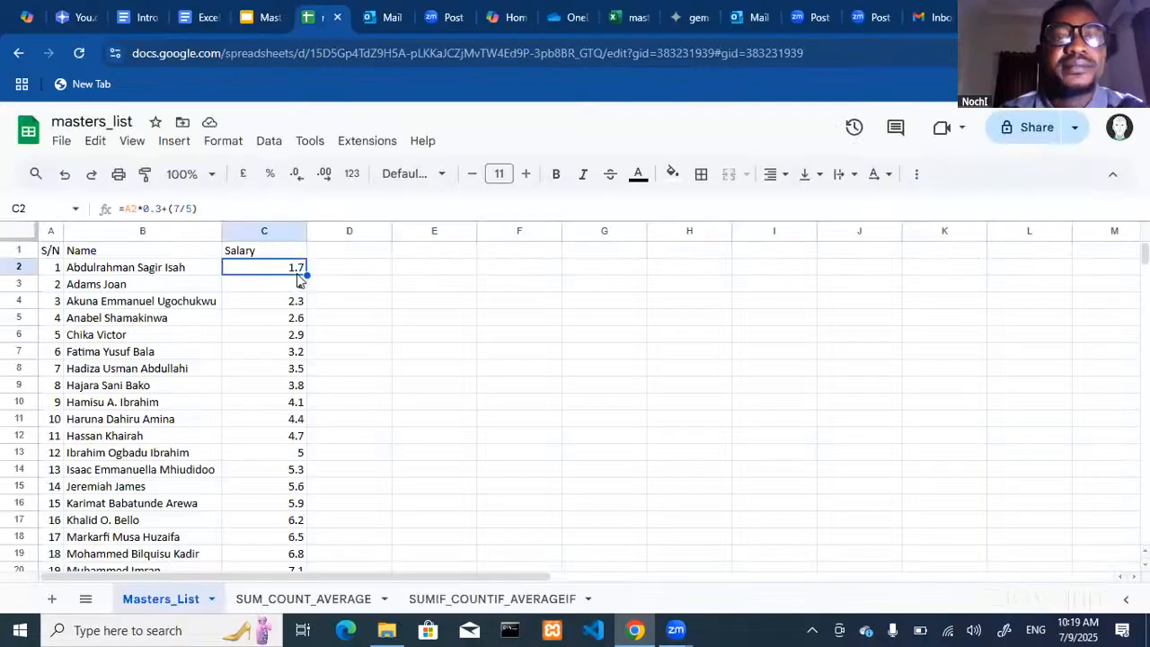
pyautogui.click(142, 253)
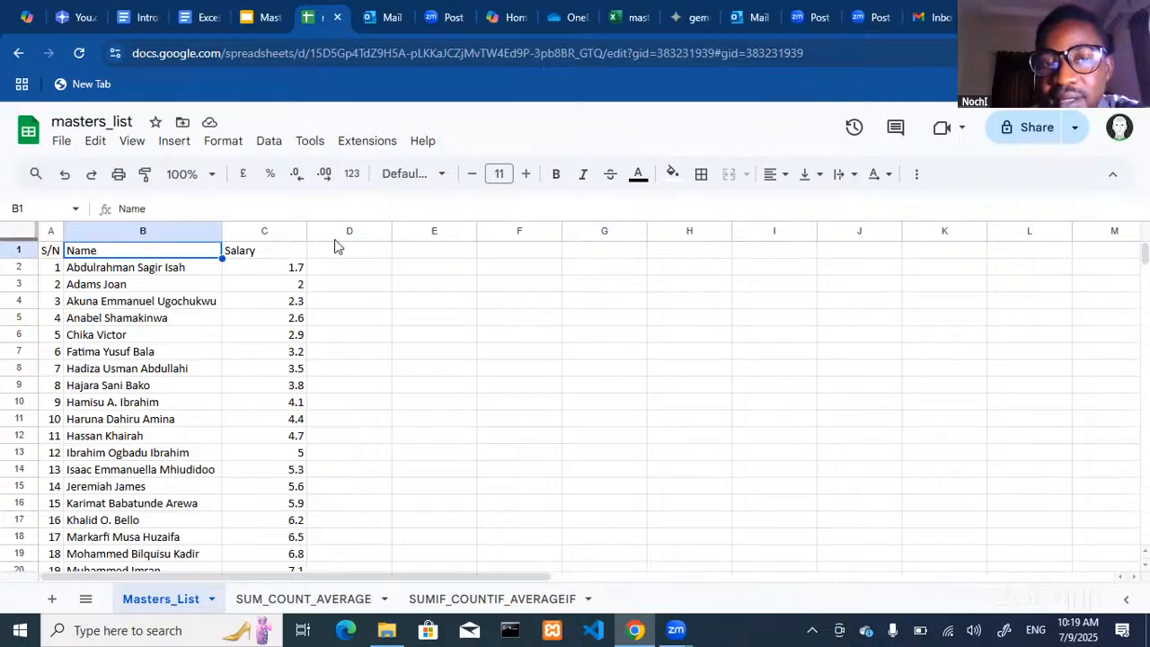
pyautogui.click(525, 253)
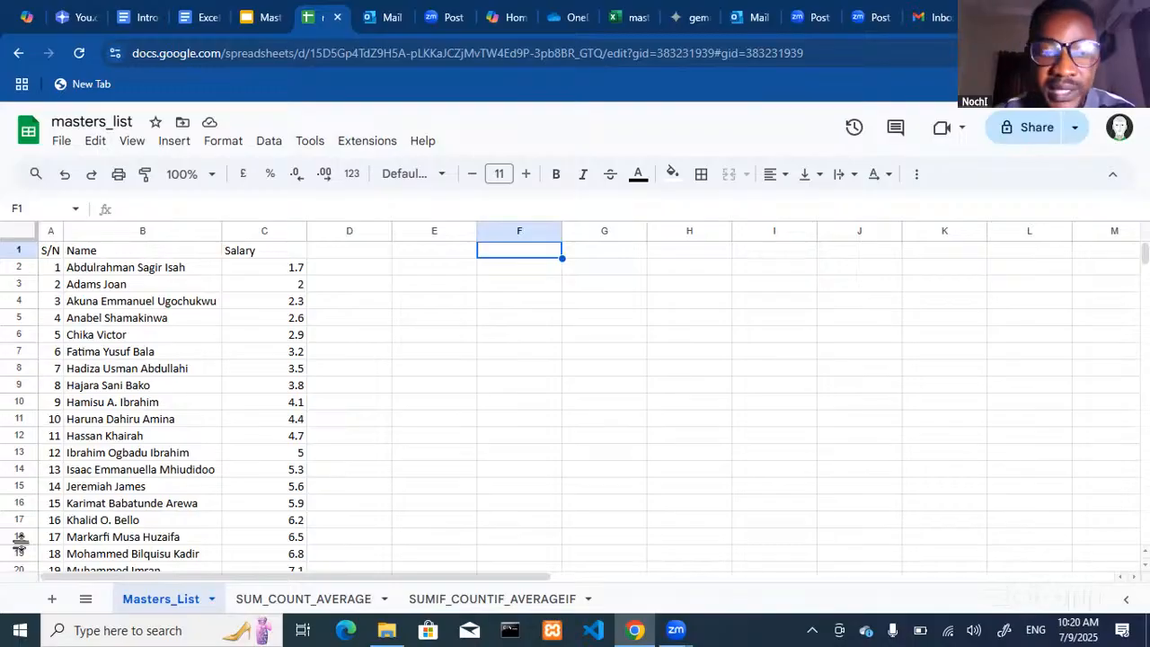
# Jump twice between the very last cell of Masters_List and A1, finishing on empty cell E2.
pyautogui.hotkey('ctrl', 'End')
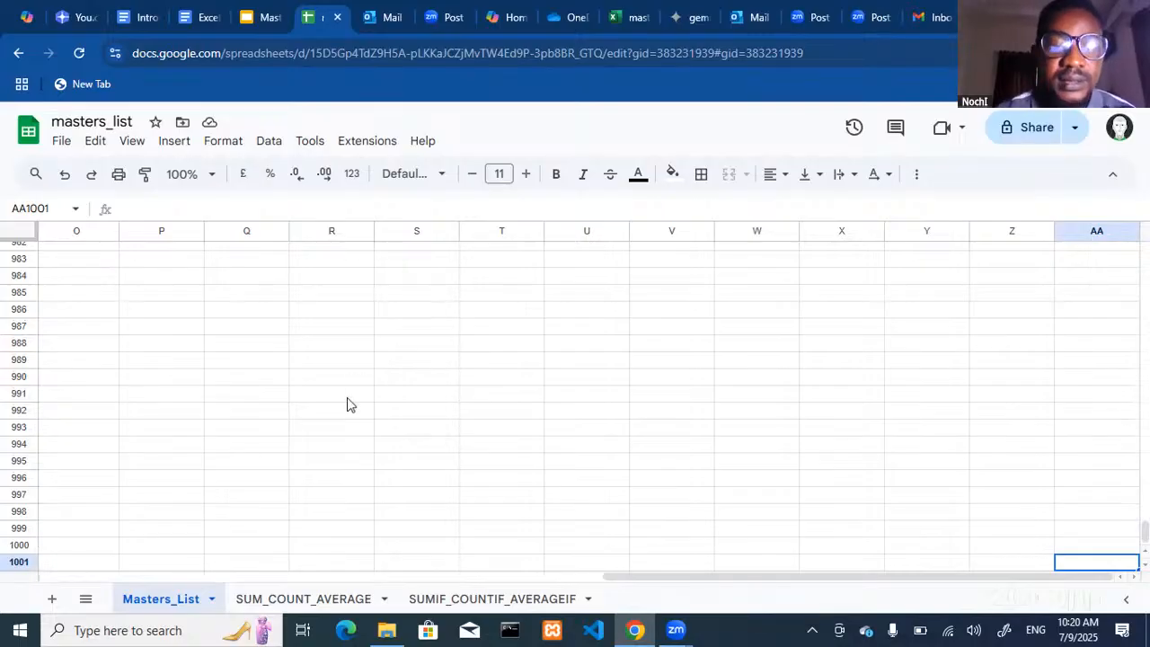
pyautogui.hotkey('ctrl', 'Home')
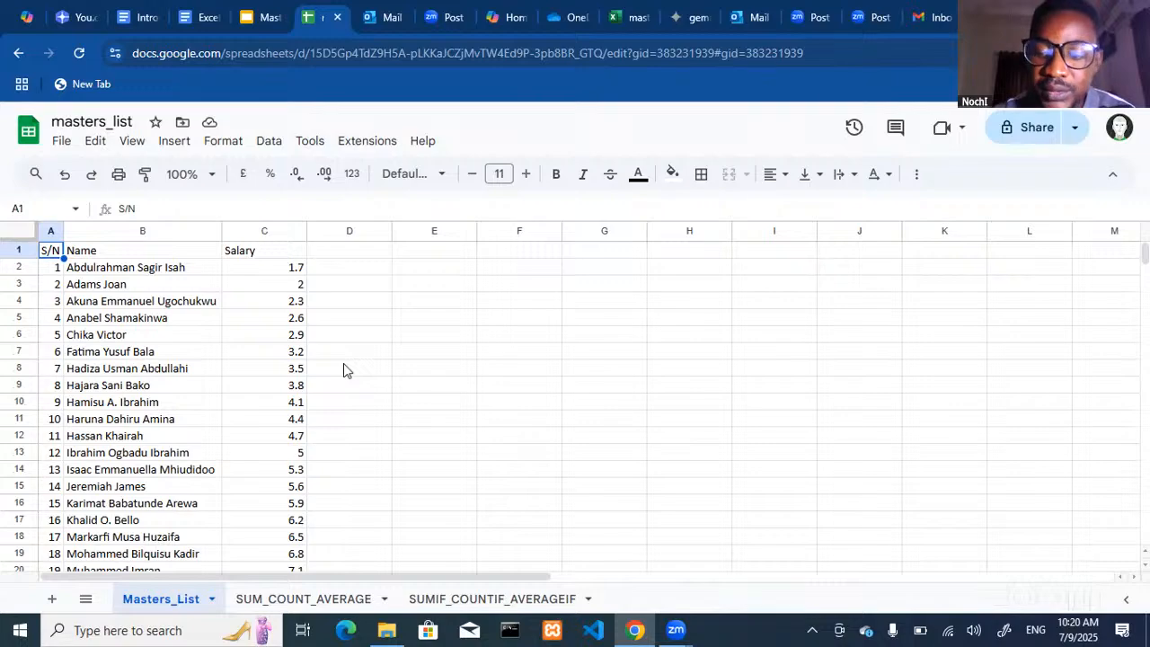
pyautogui.hotkey('ctrl', 'End')
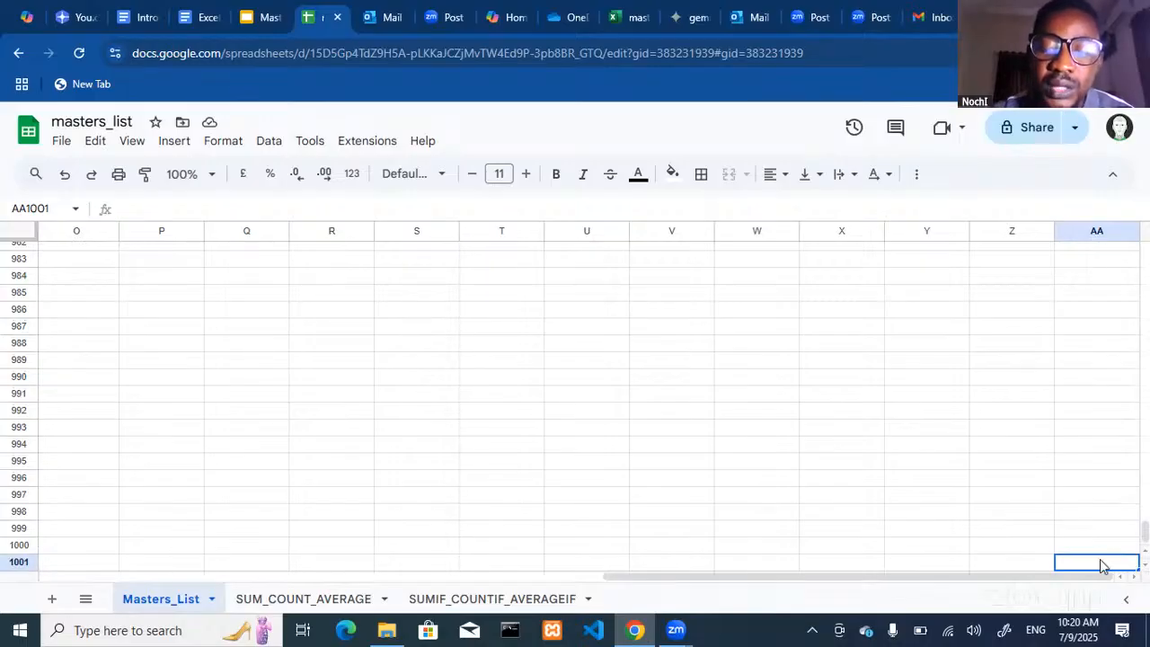
pyautogui.hotkey('ctrl', 'Home')
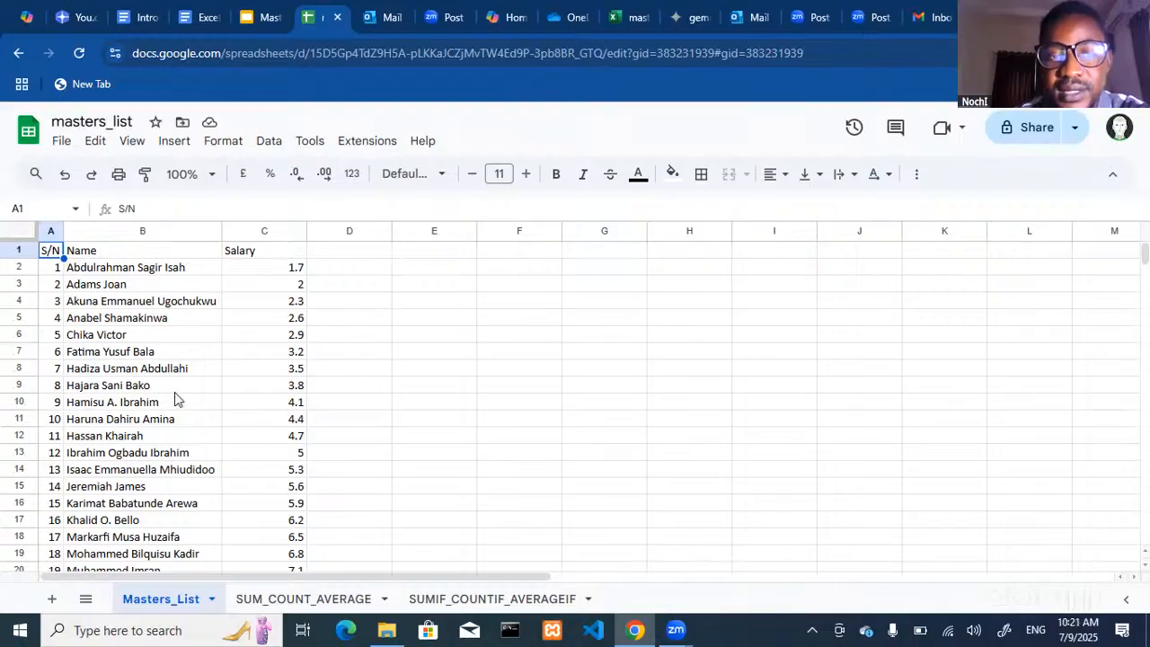
pyautogui.click(433, 267)
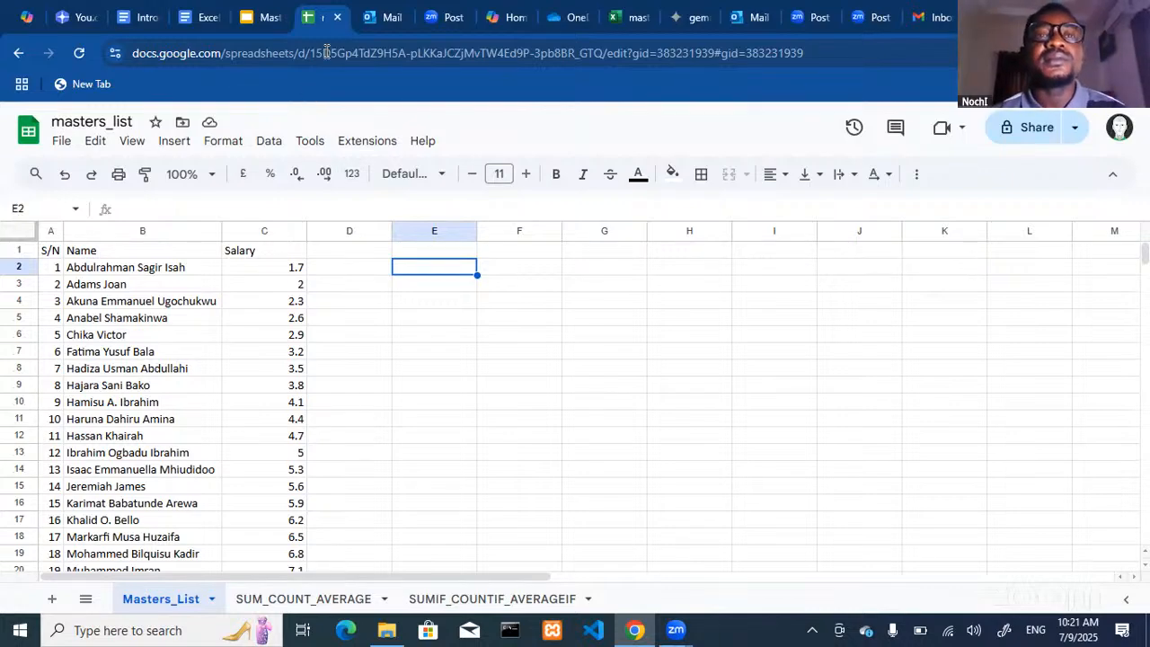
# Check the Excel basics presentation and select salary cell C15 back in Masters_List.
pyautogui.click(261, 22)
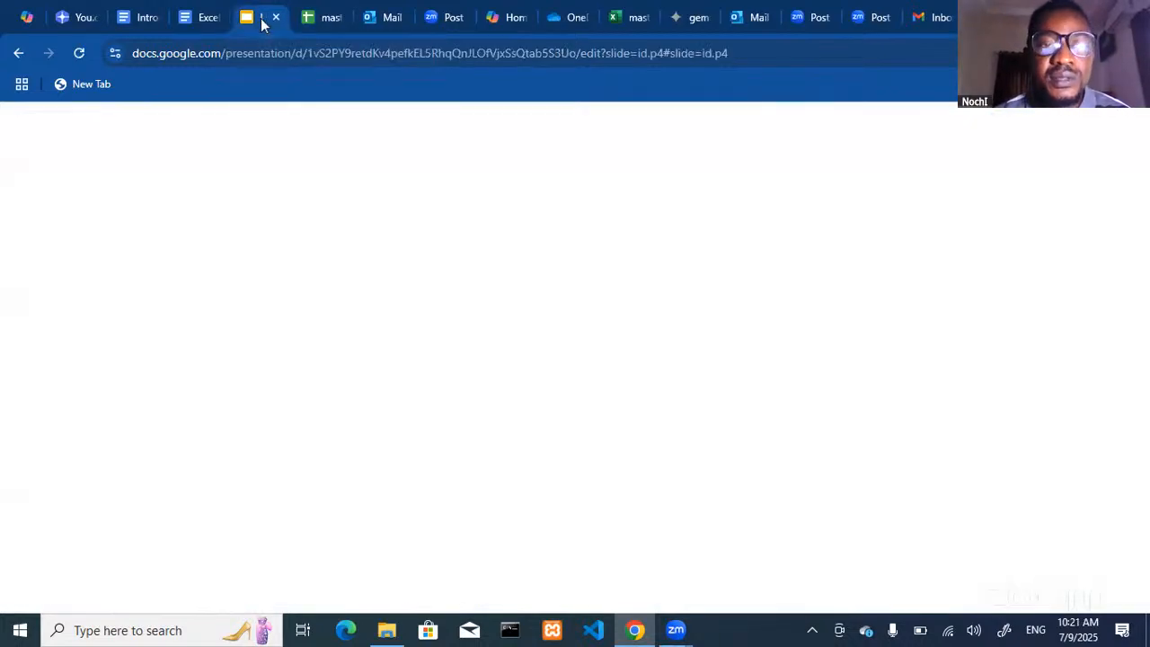
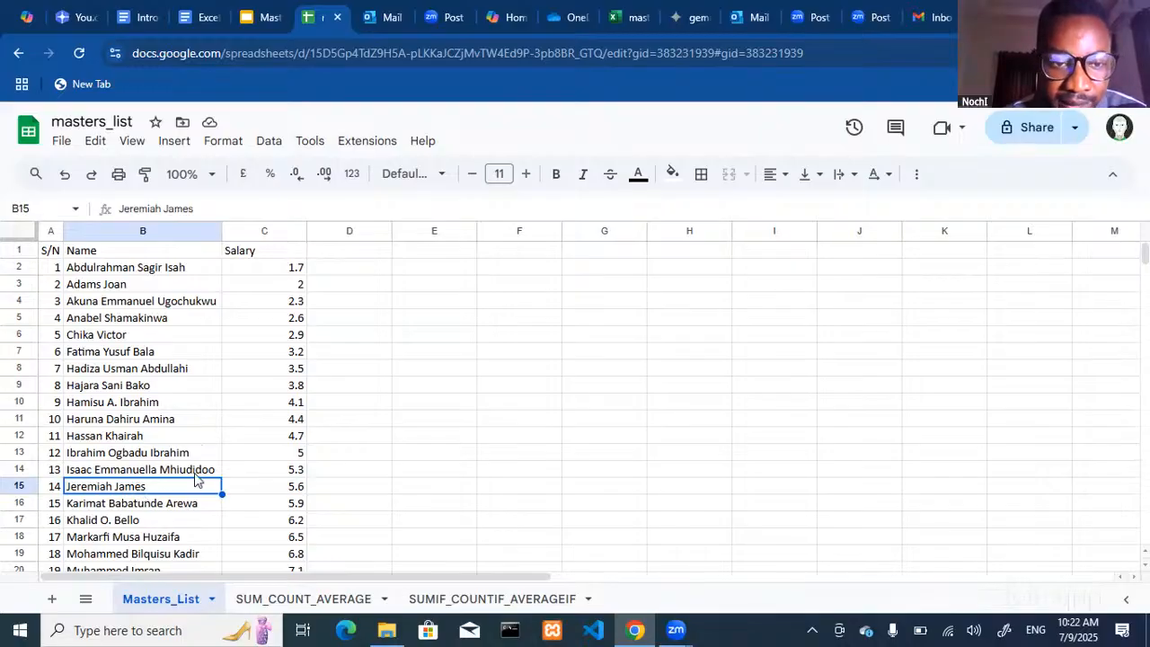
pyautogui.click(274, 490)
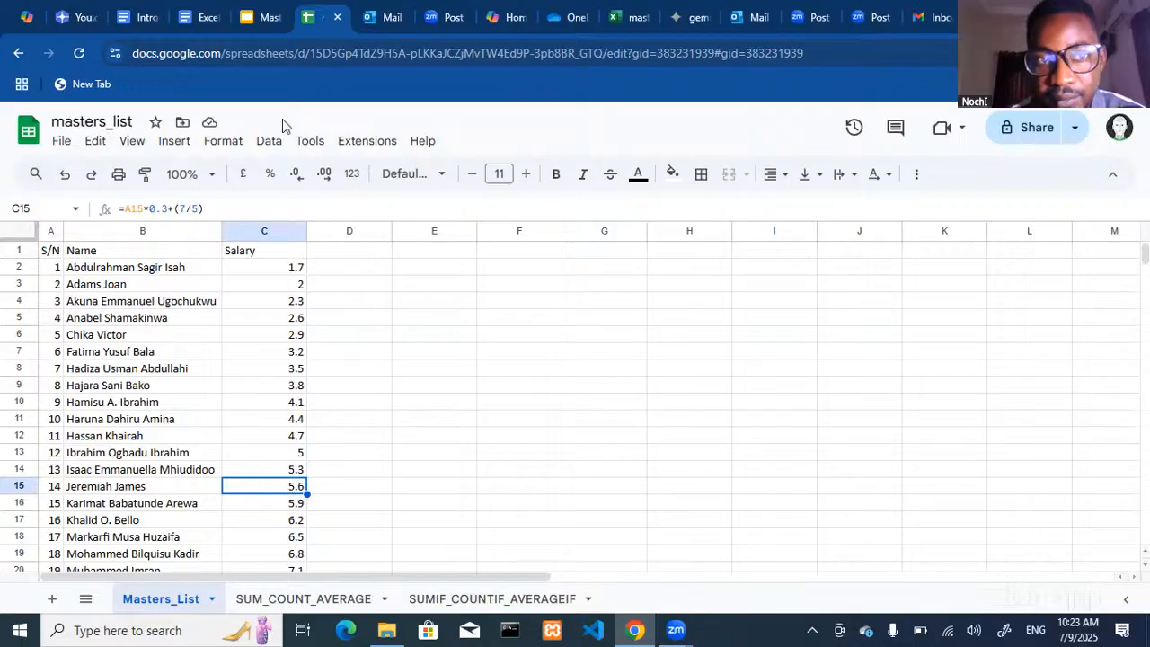
# Show the presentation's Working with Cell References slide full screen and leave the slideshow.
pyautogui.click(256, 18)
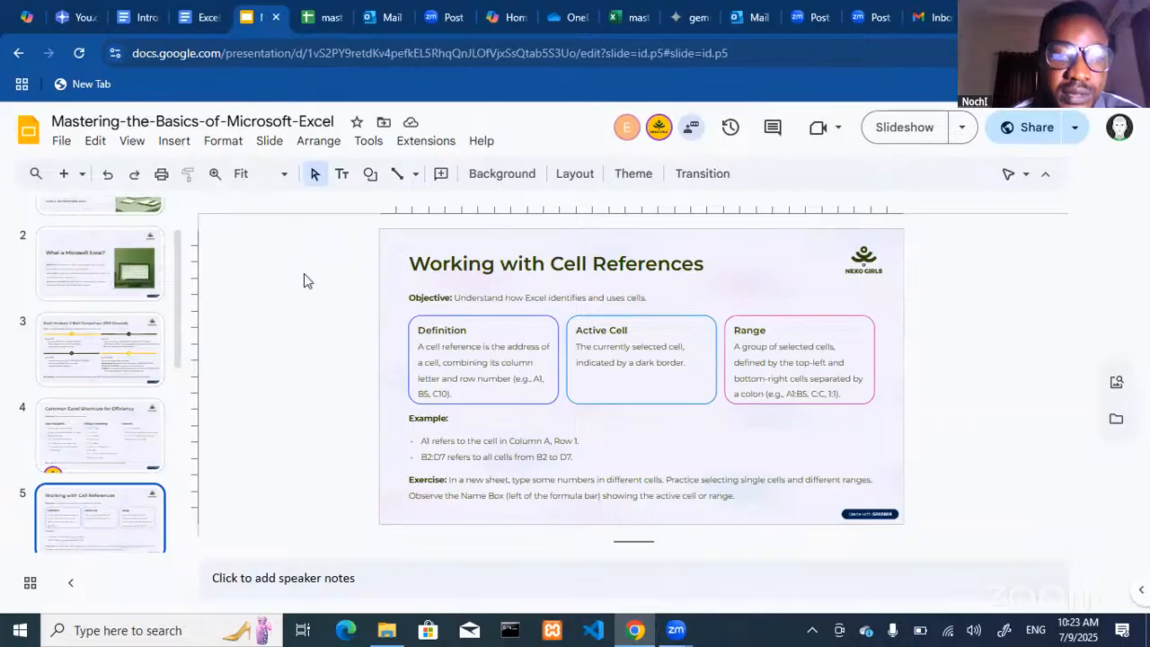
pyautogui.click(909, 131)
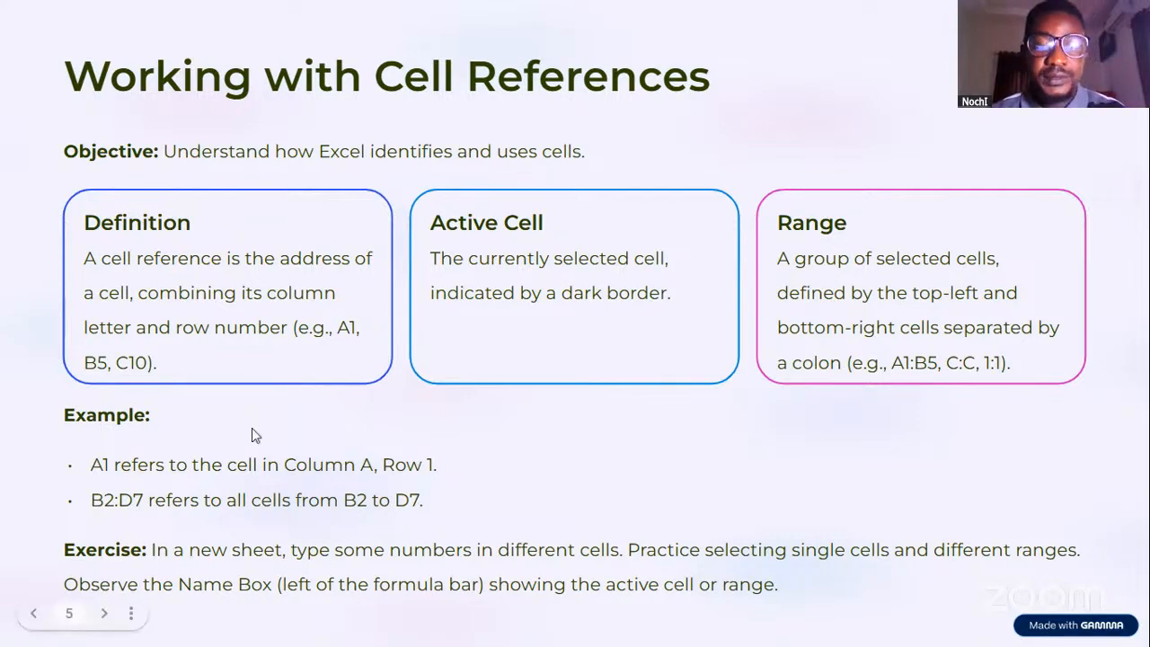
pyautogui.press('Escape')
# Go back to masters_list and make single empty cells active in columns D and F, ending on F9.
pyautogui.click(307, 18)
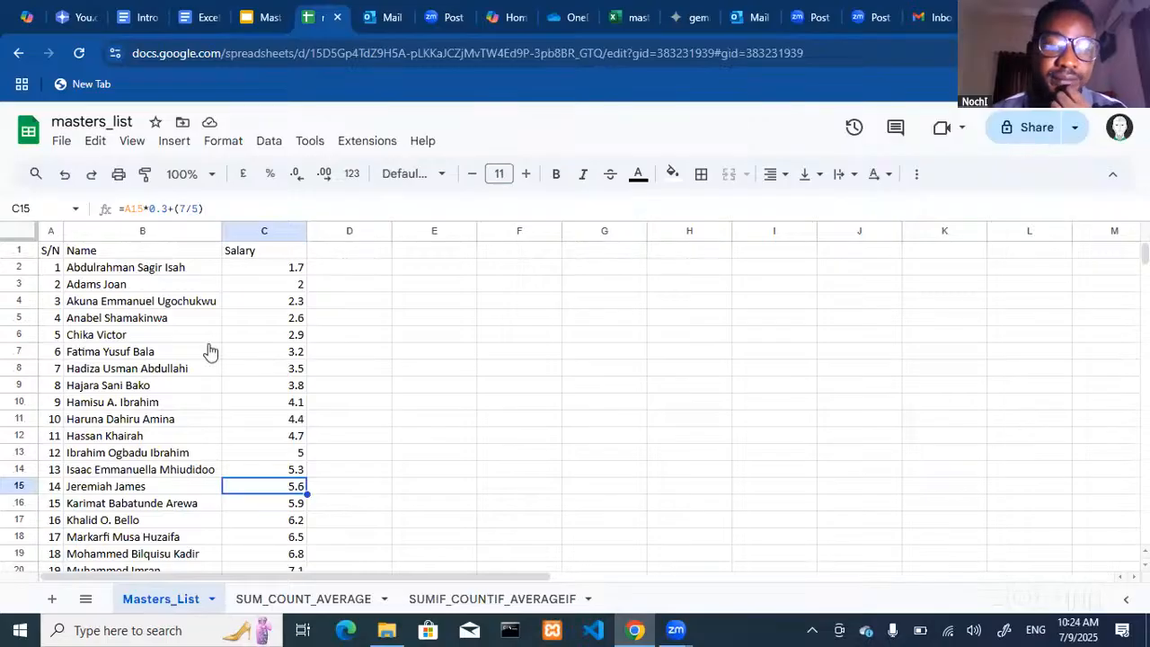
pyautogui.click(370, 325)
pyautogui.click(549, 290)
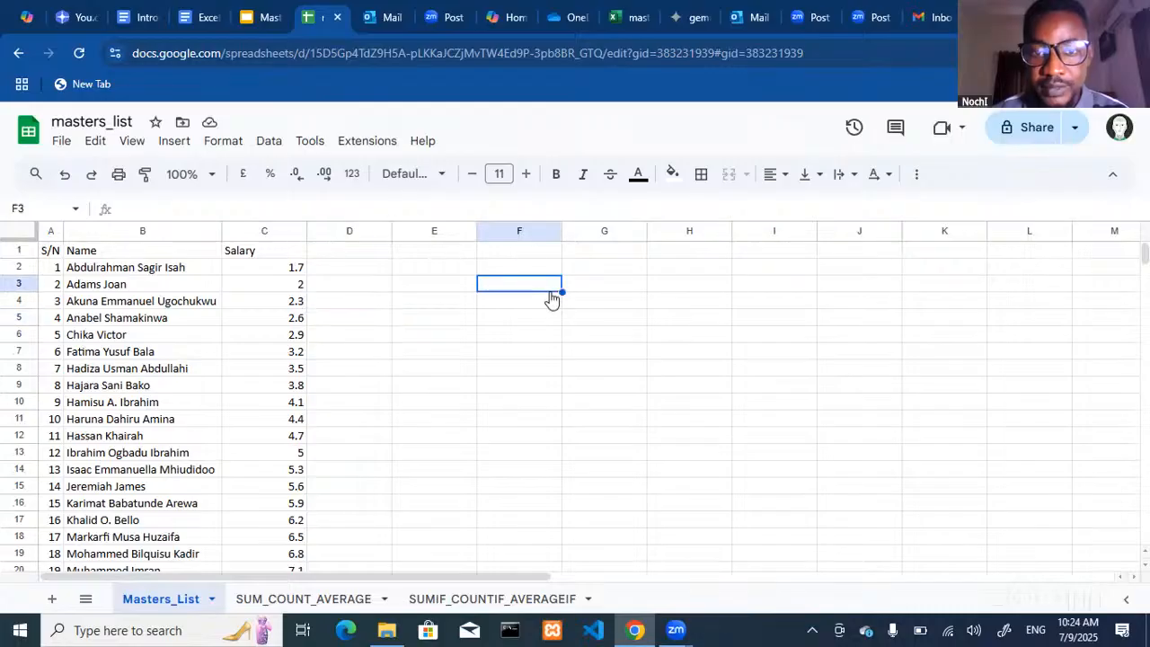
pyautogui.click(552, 332)
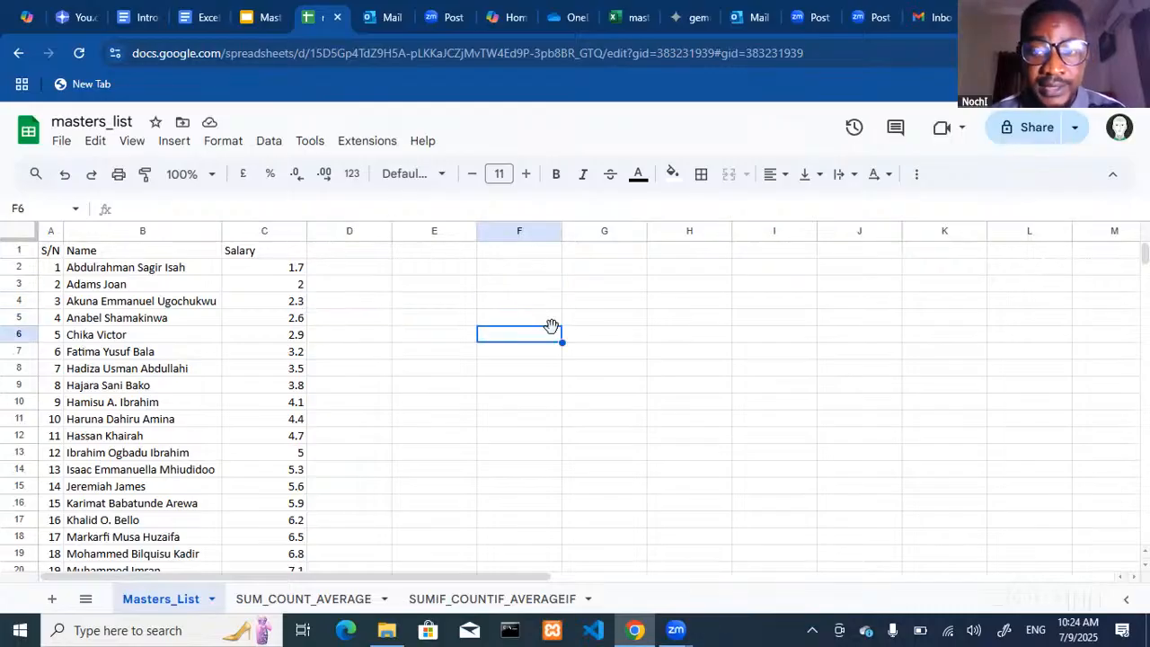
pyautogui.click(553, 384)
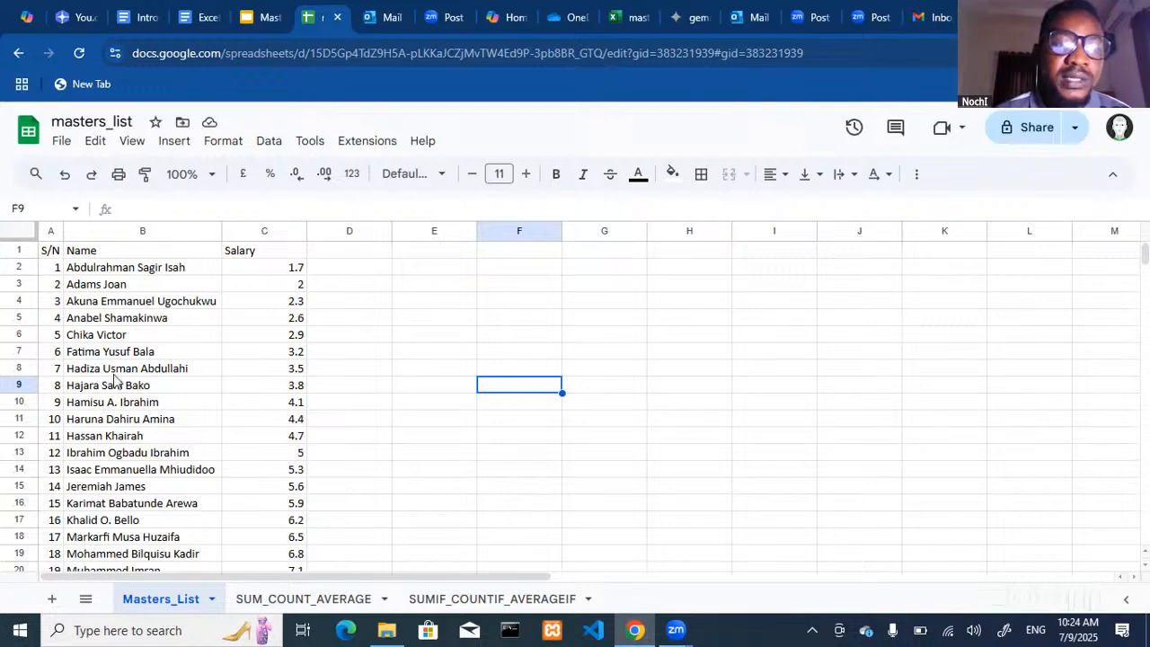
# Extend a selection from A2 across to column C and down to form range A2:C11, and clear it by selecting F3.
pyautogui.click(55, 268)
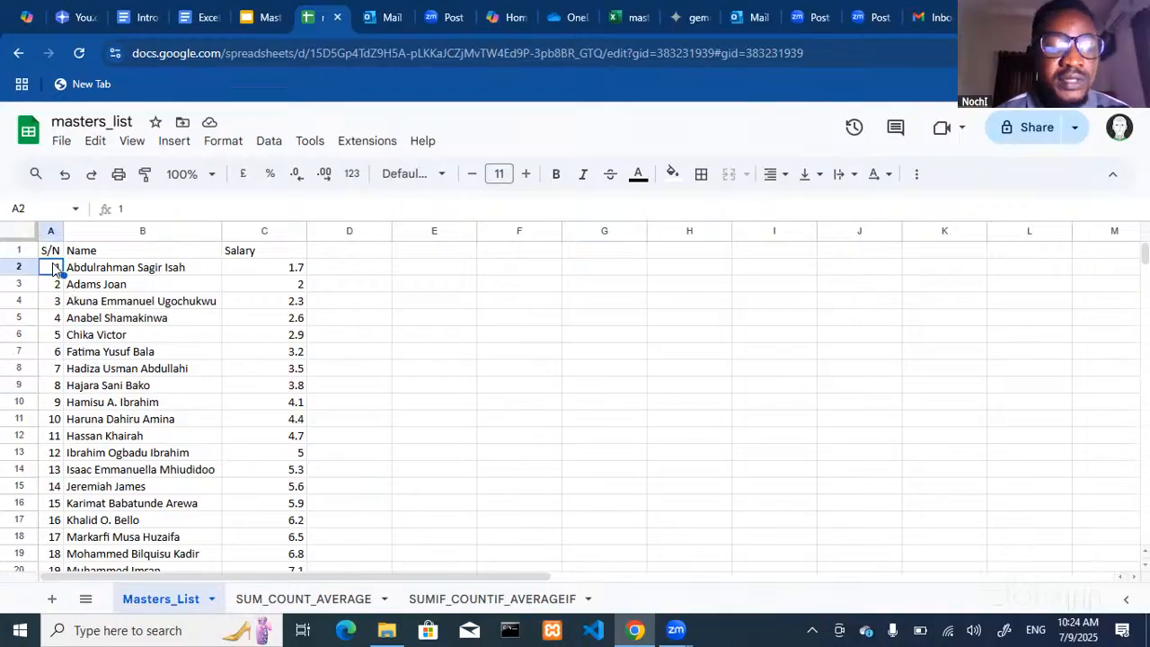
pyautogui.hotkey('shift', 'Right')
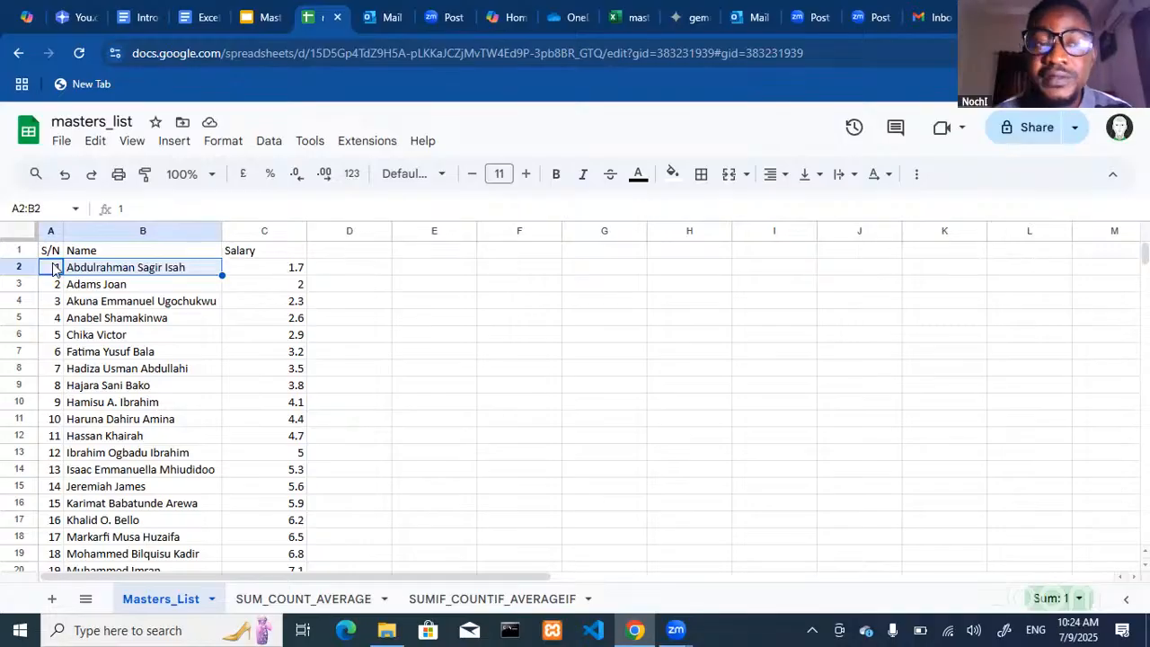
pyautogui.hotkey('shift', 'Right')
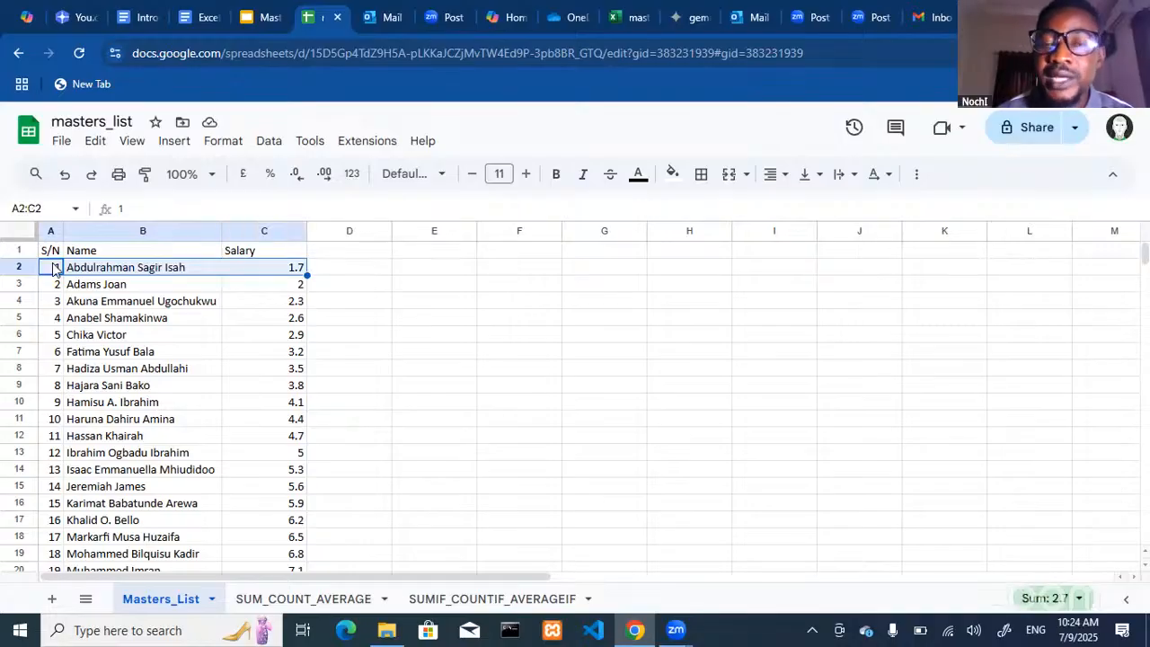
pyautogui.hotkey('shift', 'Down')
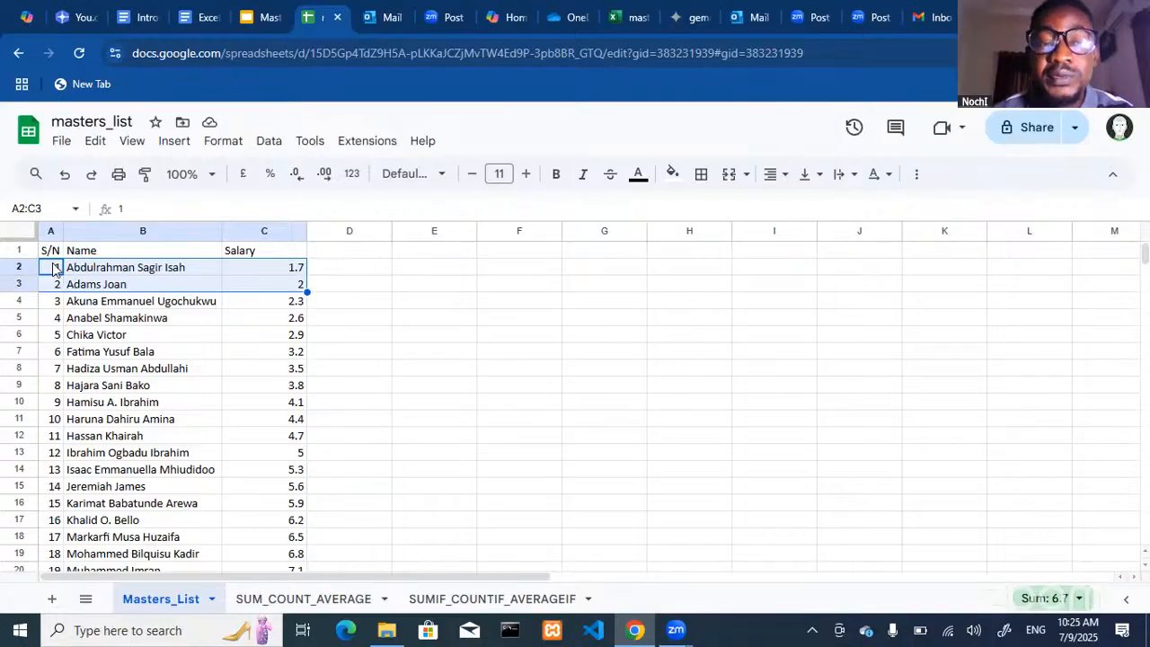
pyautogui.hotkey('shift', 'Down')
pyautogui.hotkey('shift', 'Down')
pyautogui.hotkey('shift', 'Down')
pyautogui.hotkey('shift', 'Down')
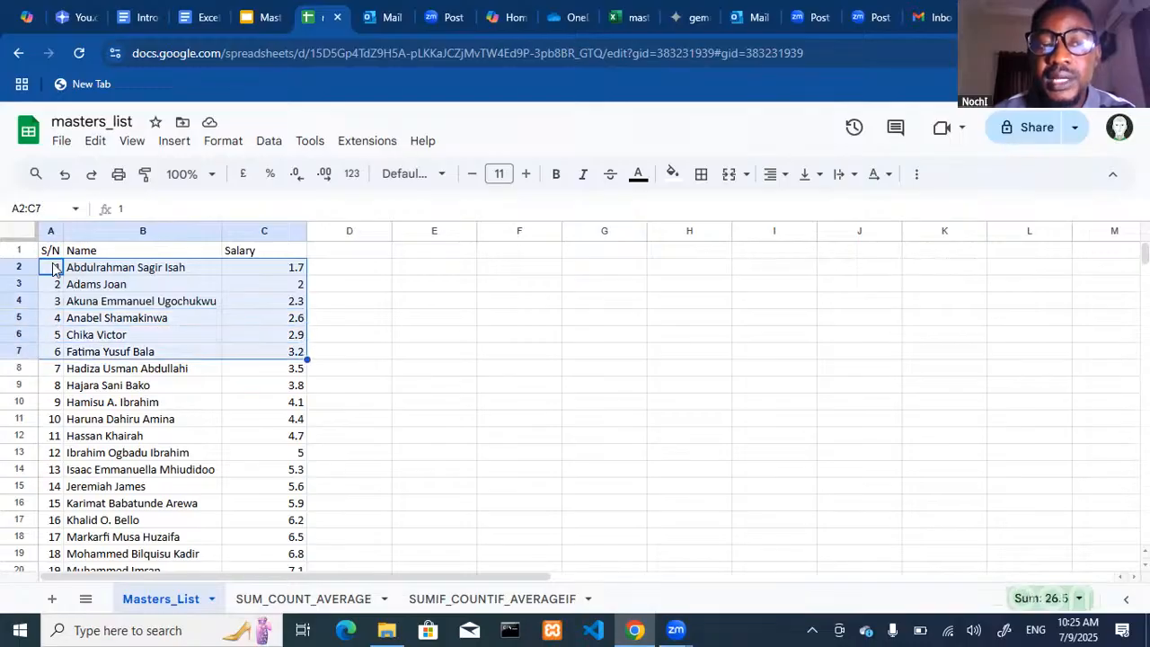
pyautogui.hotkey('shift', 'Down')
pyautogui.hotkey('shift', 'Down')
pyautogui.hotkey('shift', 'Down')
pyautogui.hotkey('shift', 'Down')
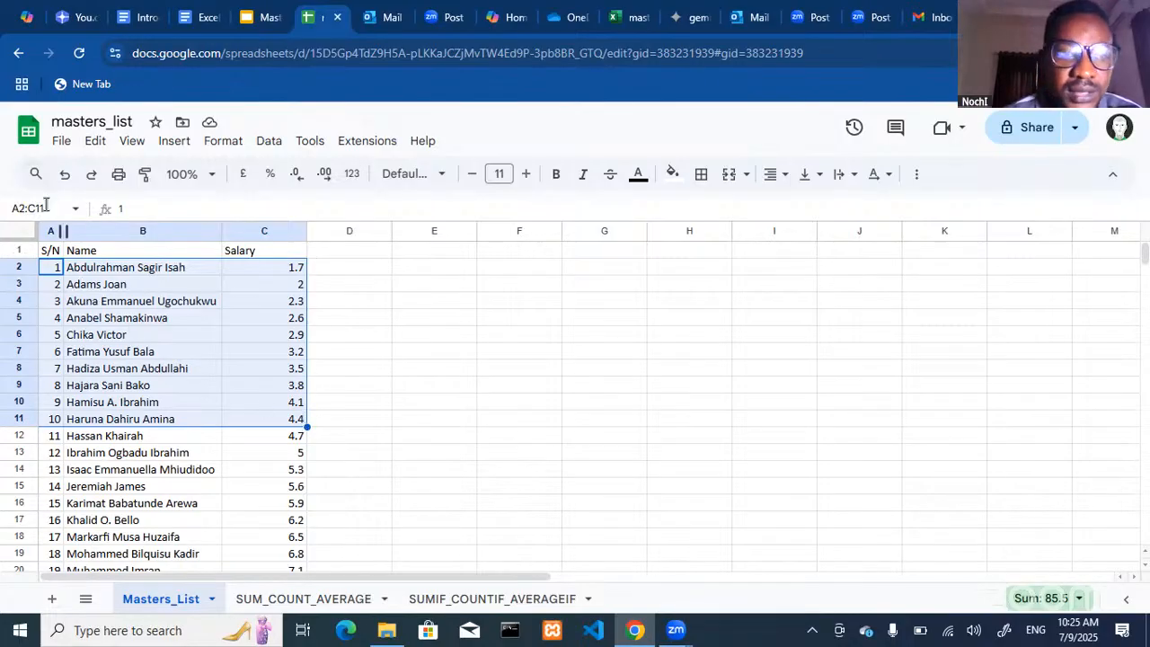
pyautogui.click(525, 285)
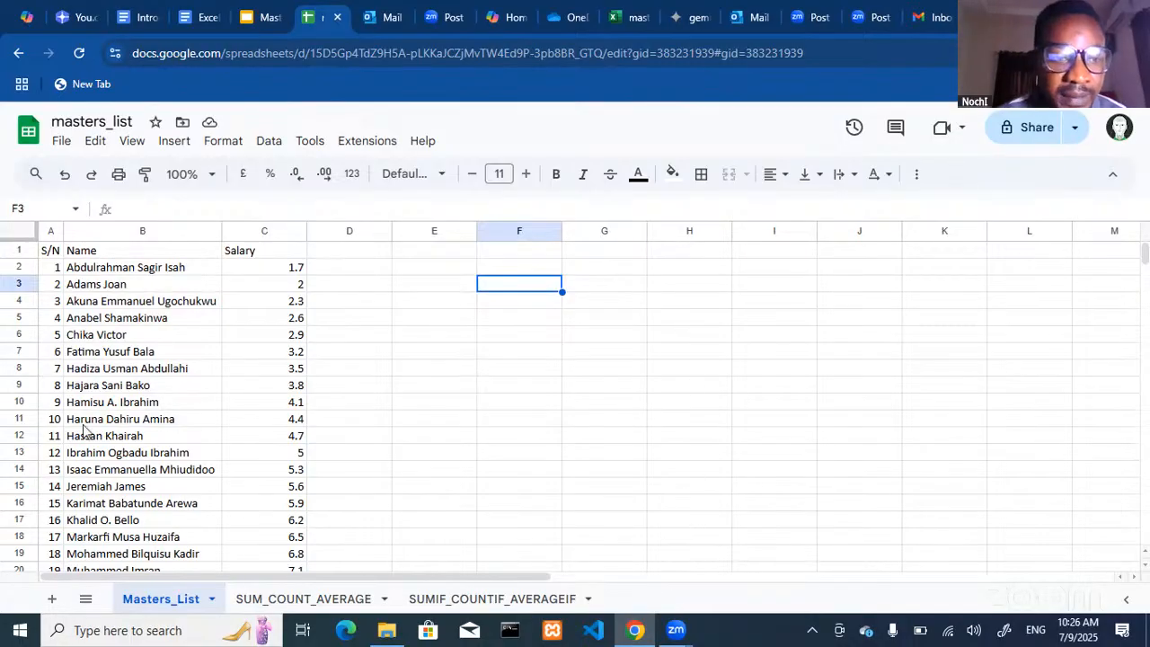
# Select range A14:B15 in Masters_List and fill its contents down to row 18.
pyautogui.click(54, 469)
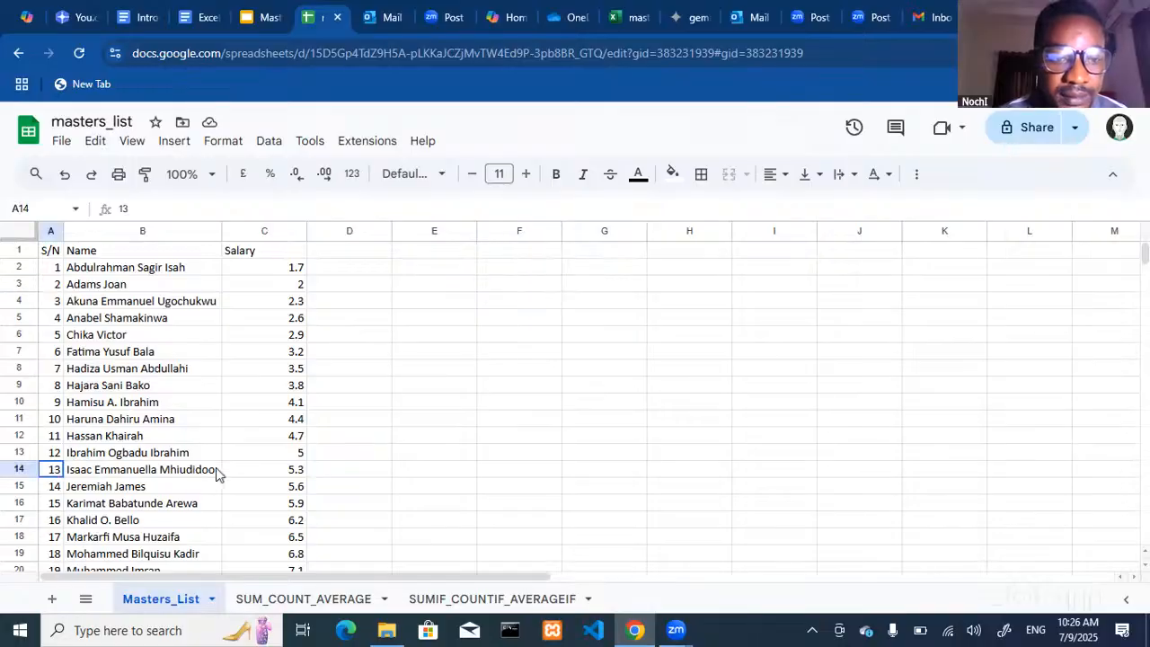
pyautogui.keyDown('shift'); pyautogui.click(116, 488); pyautogui.keyUp('shift')
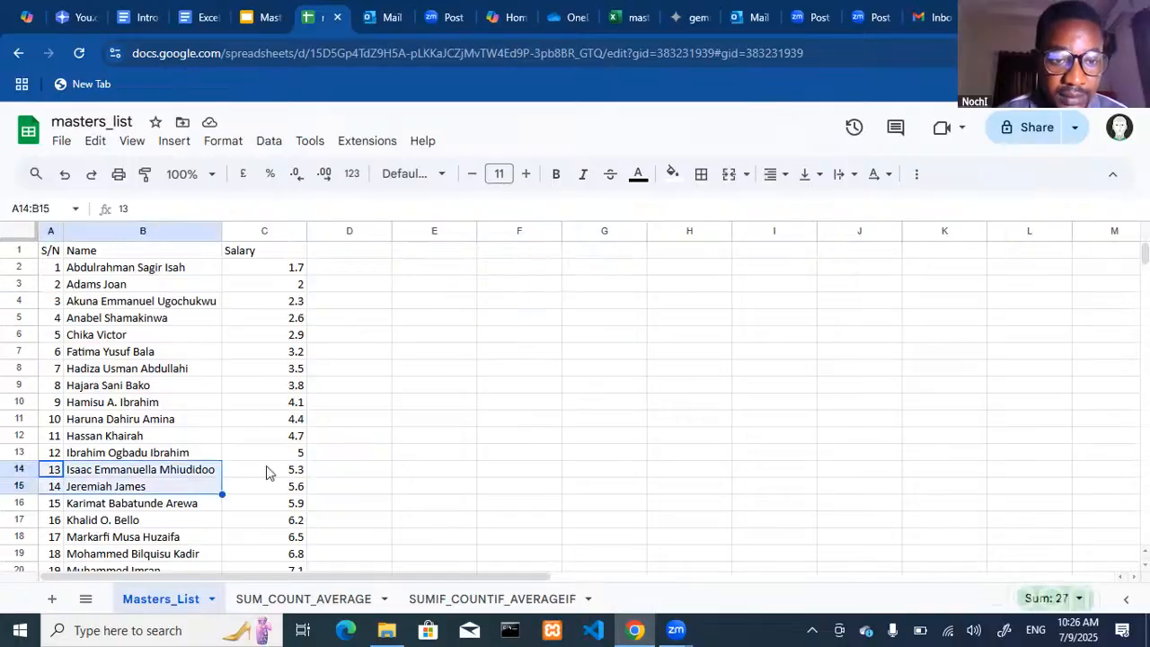
pyautogui.moveTo(229, 499); pyautogui.dragTo(326, 543)
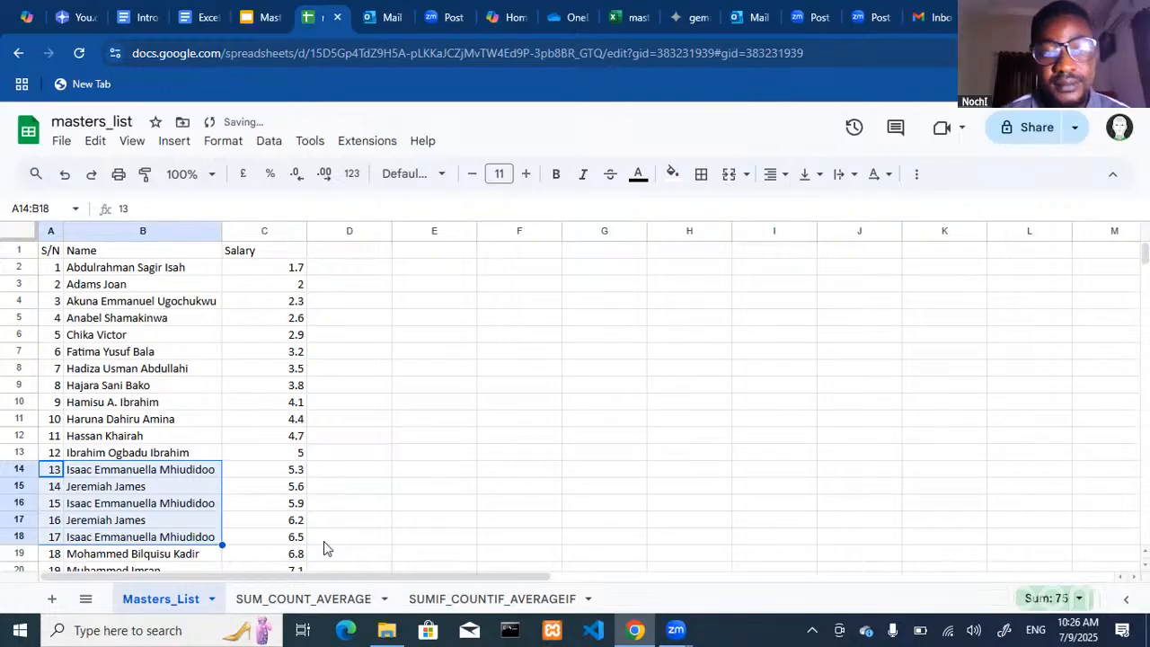
# Jump to the last record in column A, extend the selection across to column C, and return to header cell A1.
pyautogui.hotkey('ctrl', 'Down')
pyautogui.hotkey('ctrl', 'shift', 'Right')
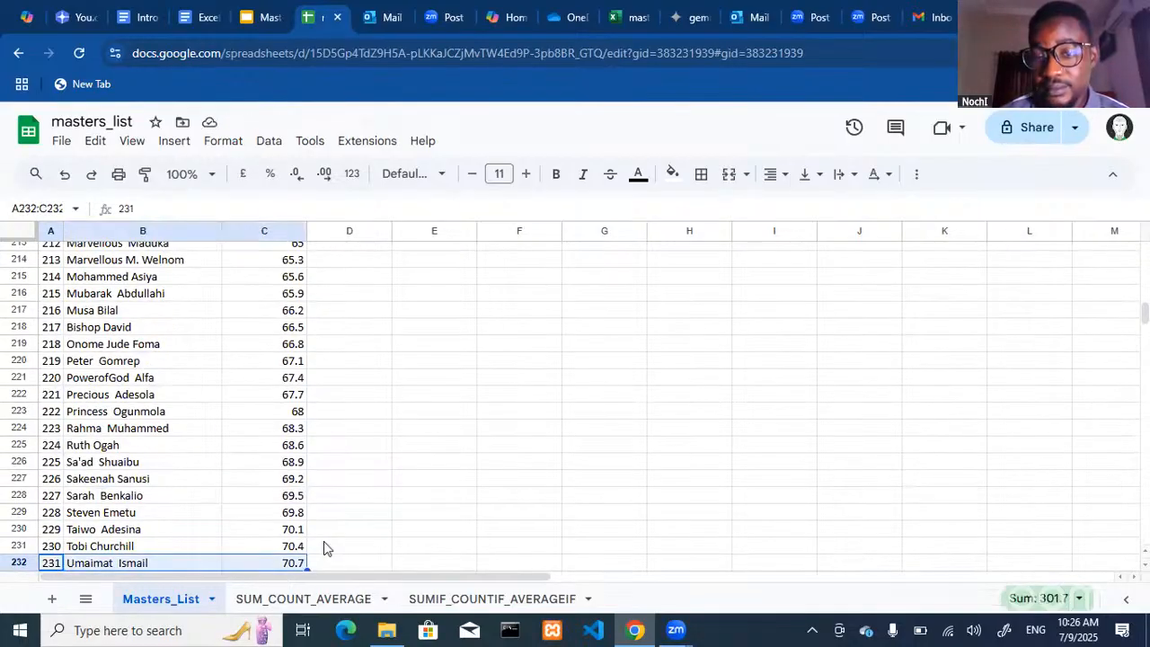
pyautogui.press('Up')
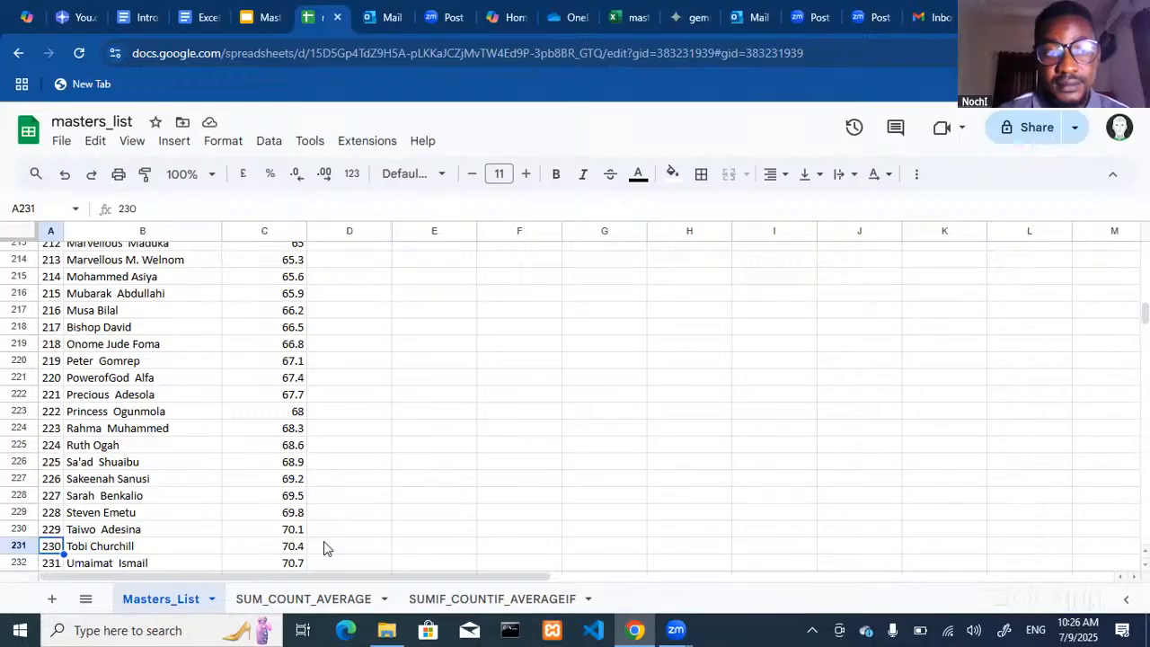
pyautogui.hotkey('ctrl', 'Up')
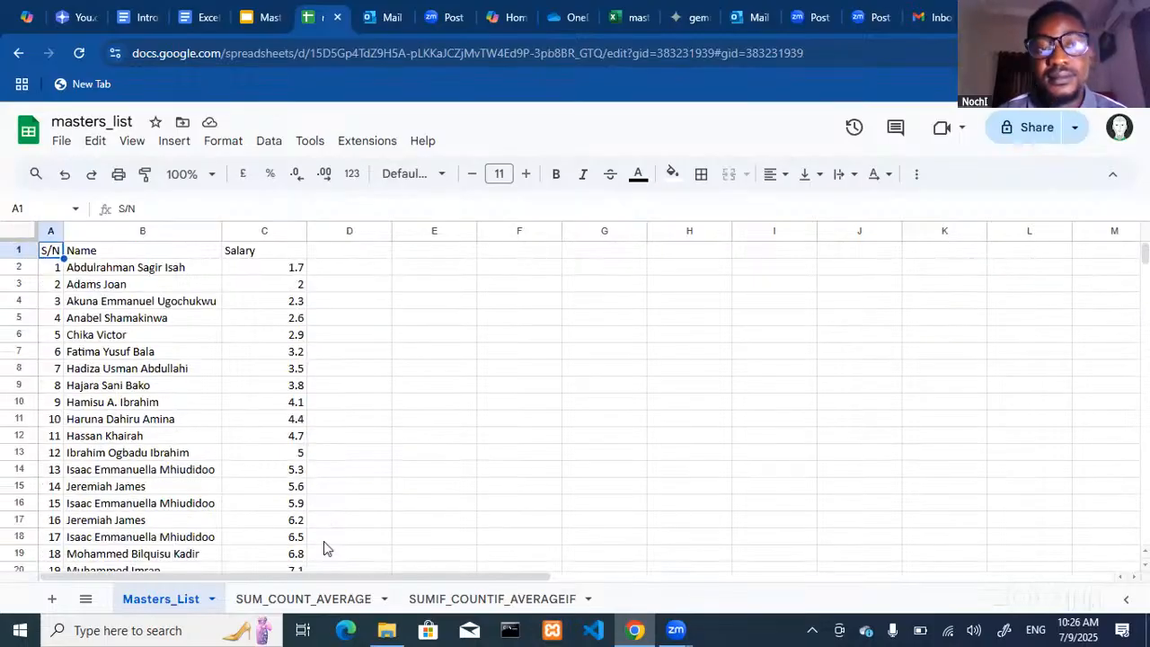
# Extend a selection from A15 across to column C and down to row 20 to form range A15:C20.
pyautogui.click(54, 487)
pyautogui.hotkey('ctrl', 'shift', 'Right')
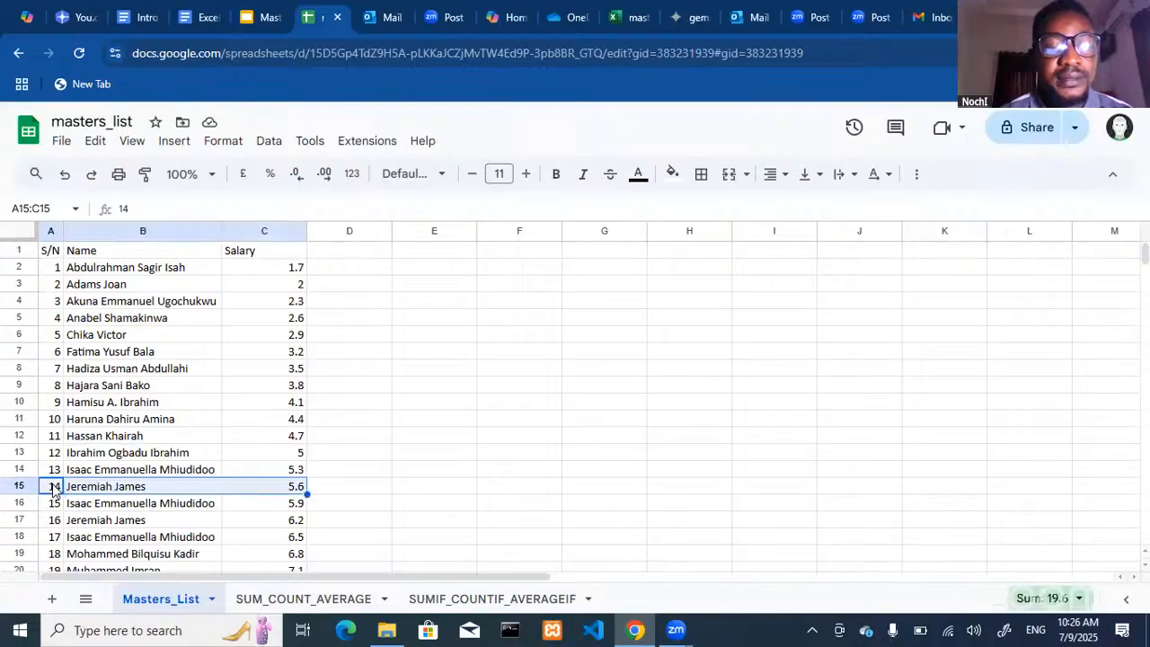
pyautogui.hotkey('shift', 'Down')
pyautogui.hotkey('shift', 'Down')
pyautogui.hotkey('shift', 'Down')
pyautogui.hotkey('shift', 'Down')
pyautogui.hotkey('shift', 'Down')
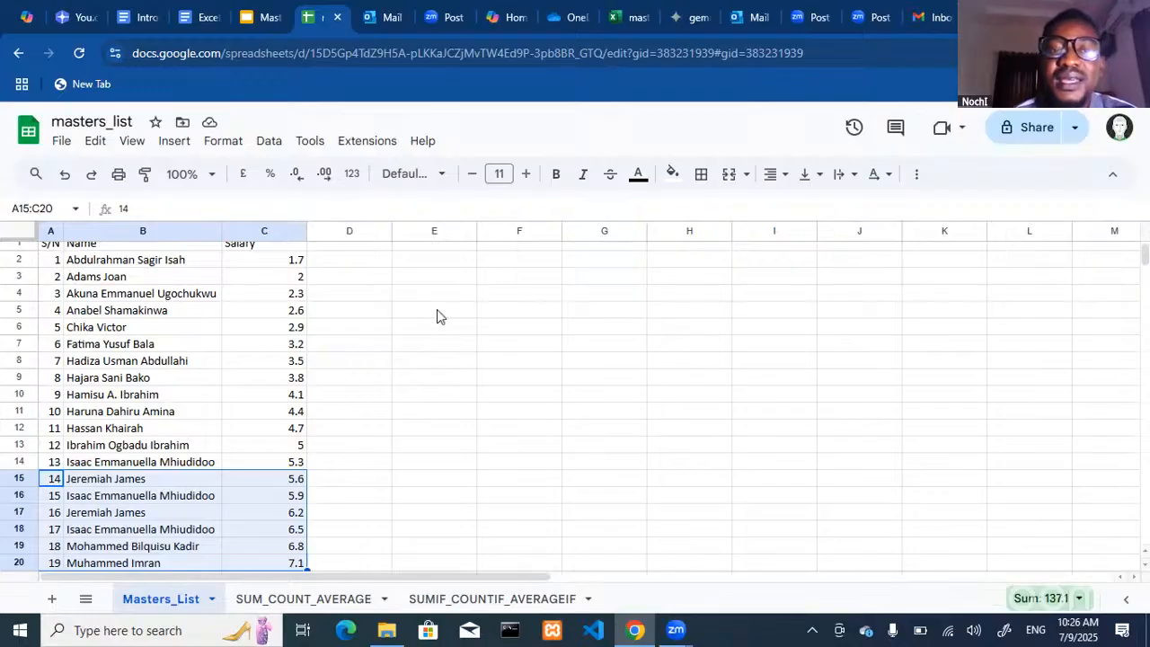
# Clear the range selection and move up column C to the Salary header in C1.
pyautogui.click(238, 299)
pyautogui.press('Up')
pyautogui.press('Up')
pyautogui.press('Up')
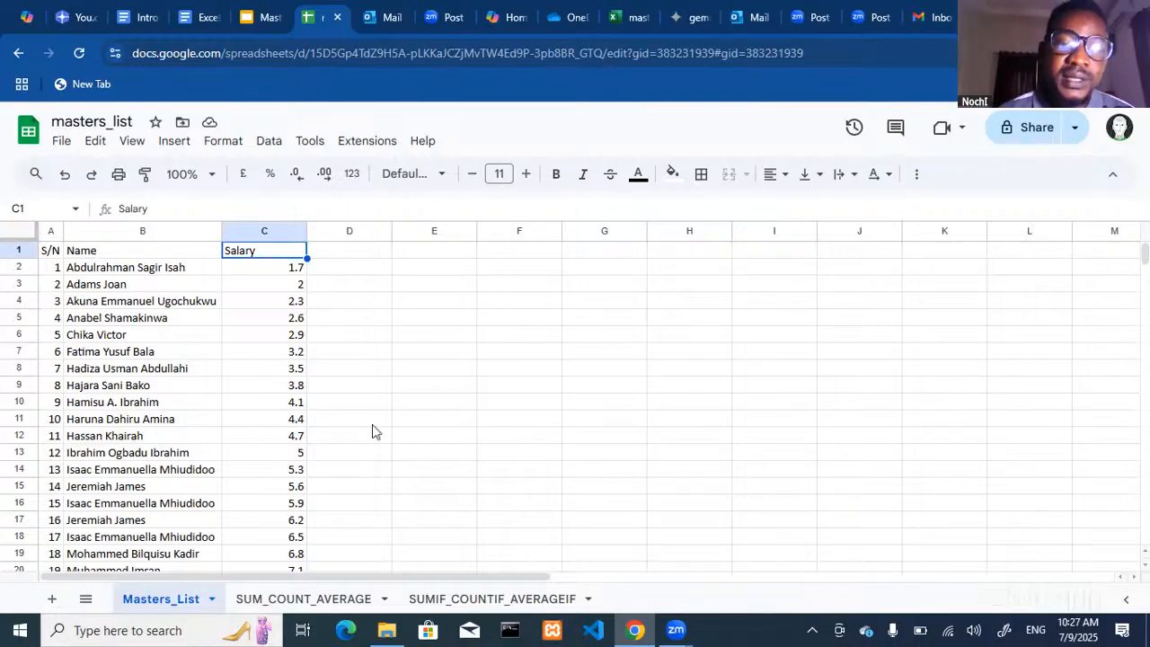
# Switch to the Mastering-the-Basics-of-Microsoft-Excel presentation and show the Creating Basic Formulas slide full screen.
pyautogui.click(255, 19)
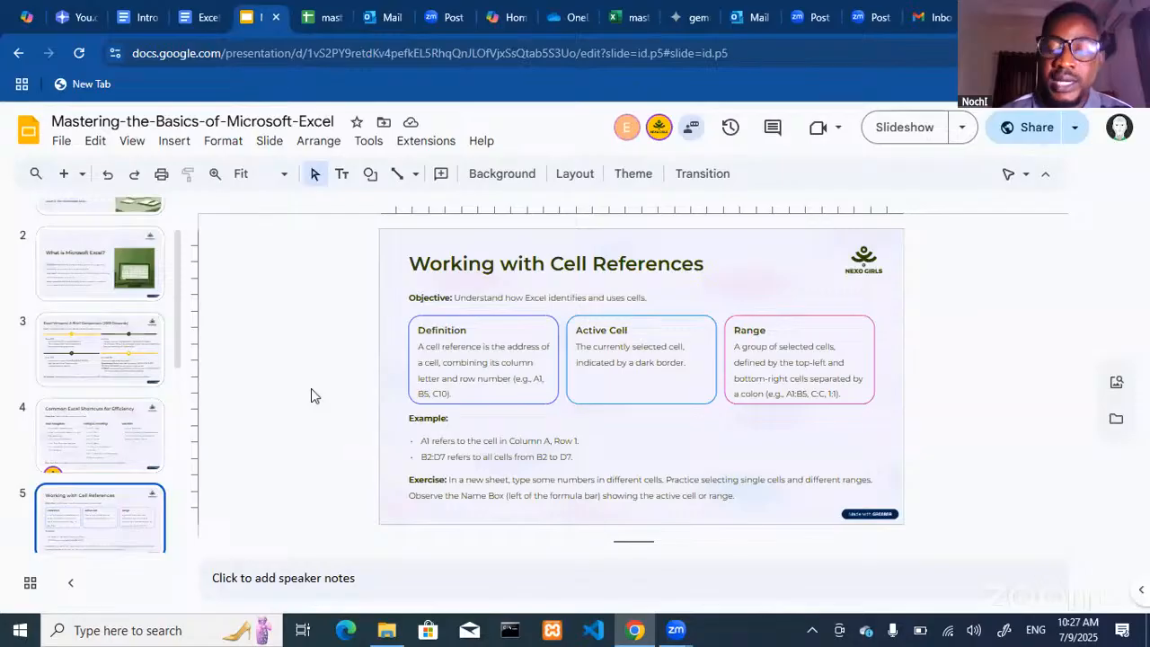
pyautogui.press('Down')
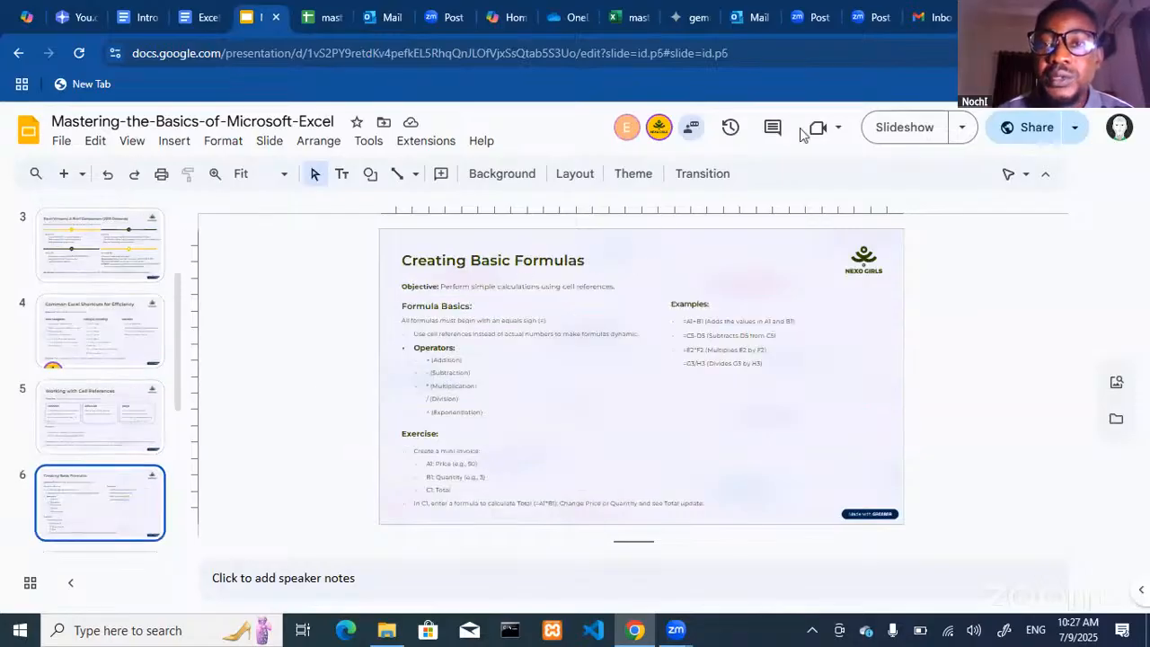
pyautogui.click(892, 133)
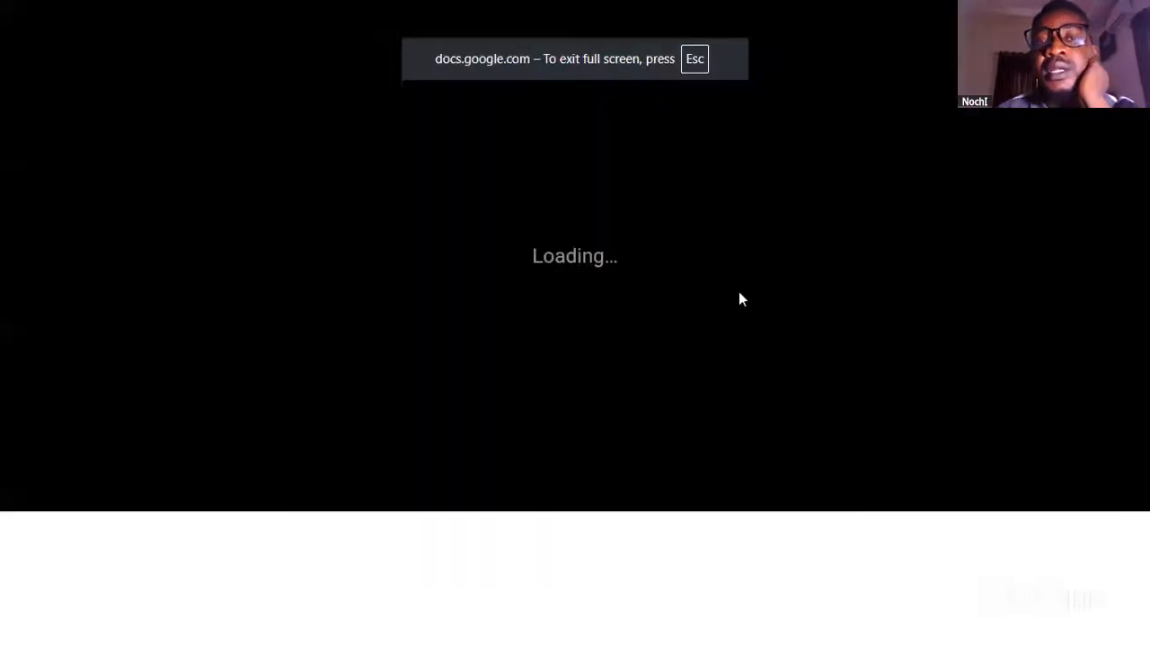
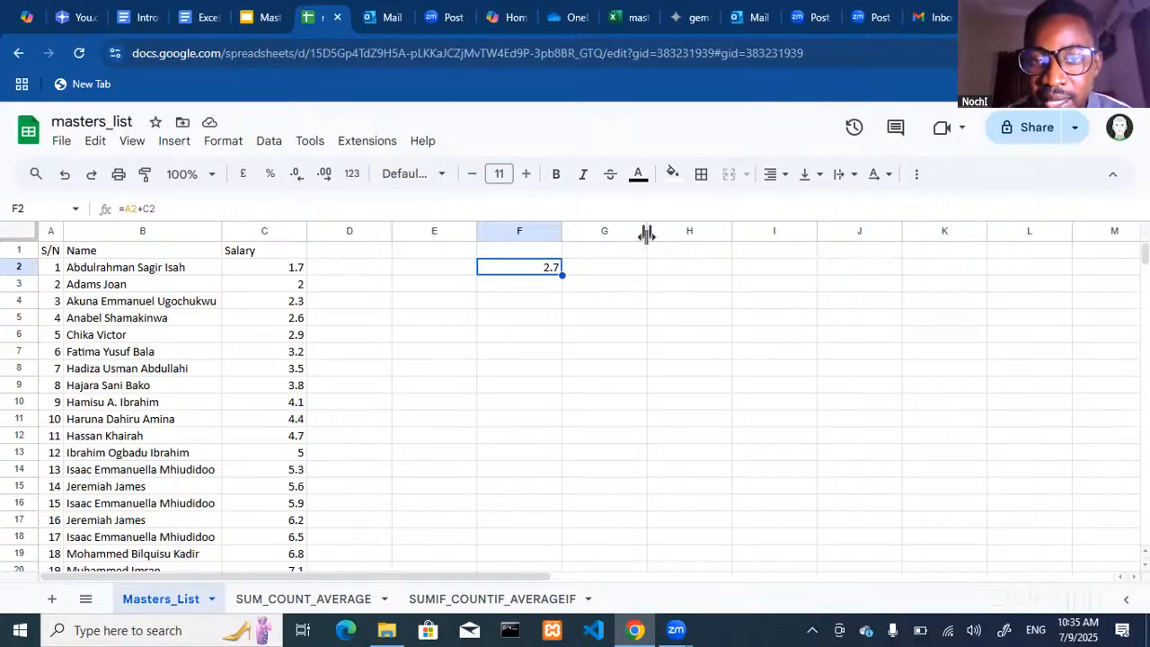
# Narrow column G slightly and fill the formula in F2 down to F3.
pyautogui.moveTo(647, 234)
pyautogui.mouseDown()
pyautogui.moveTo(713, 230)
pyautogui.moveTo(640, 231)
pyautogui.mouseUp()
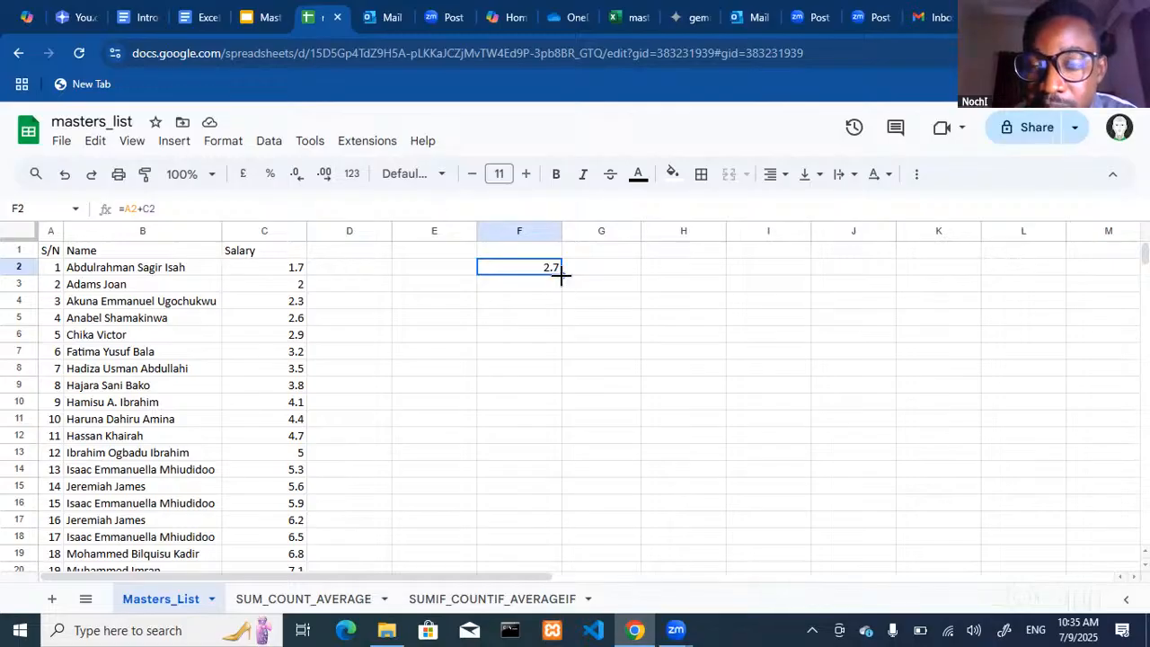
pyautogui.moveTo(560, 277); pyautogui.dragTo(559, 282)
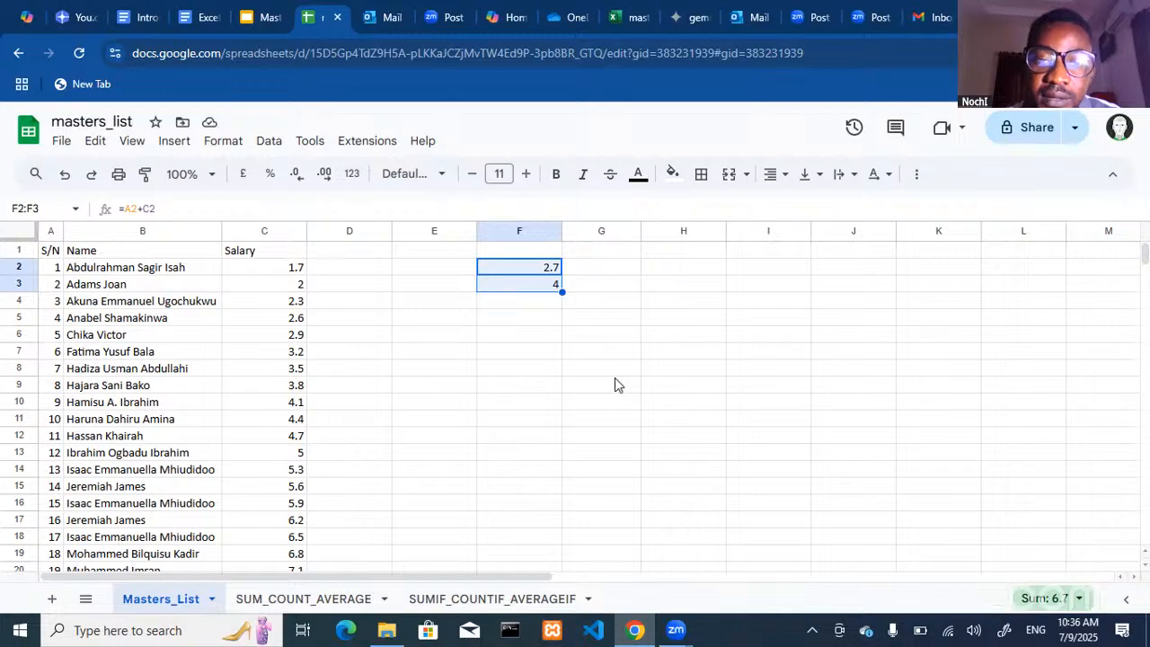
# Compare the formulas in F2 and F3 to see how the cell references adjust.
pyautogui.click(542, 266)
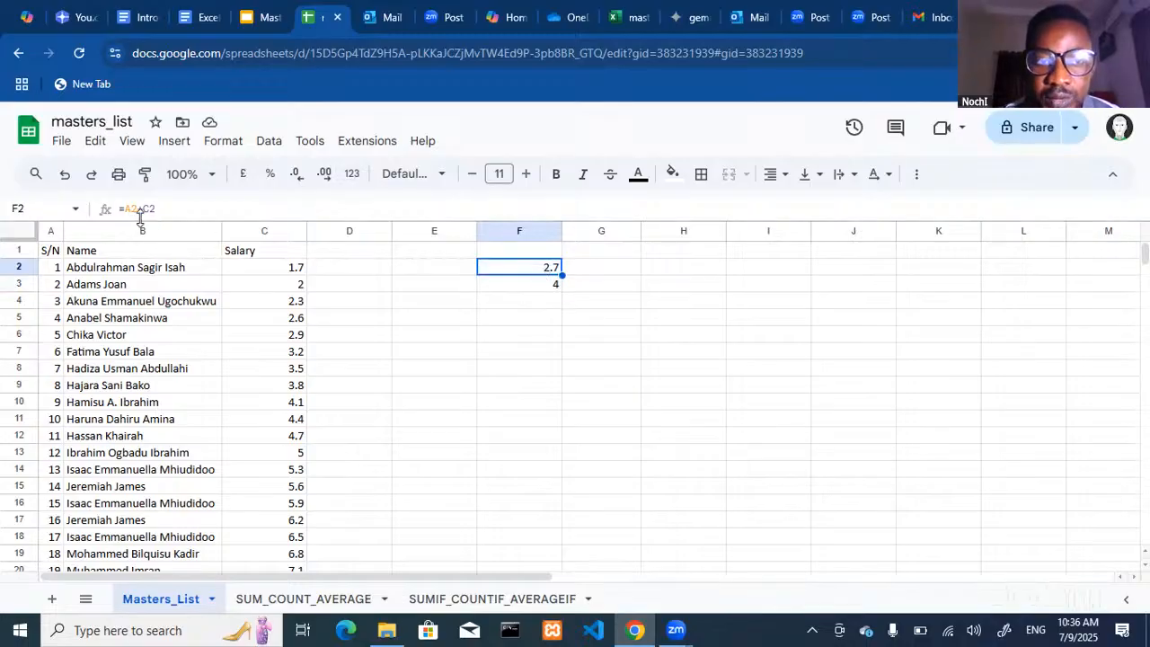
pyautogui.click(542, 286)
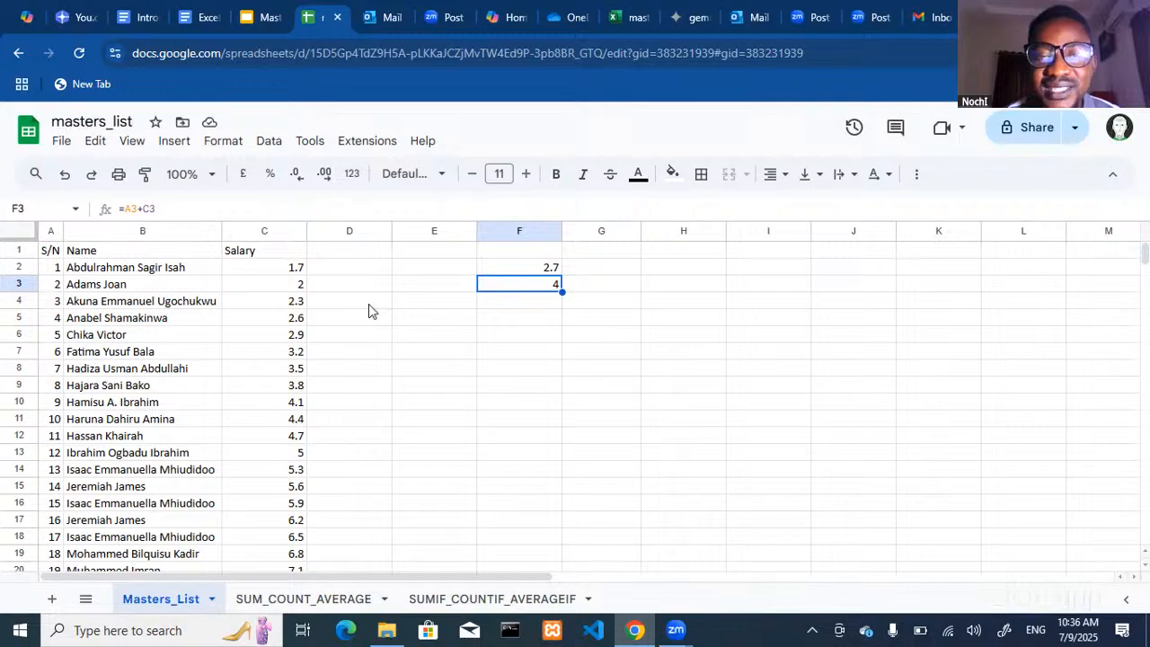
pyautogui.click(552, 272)
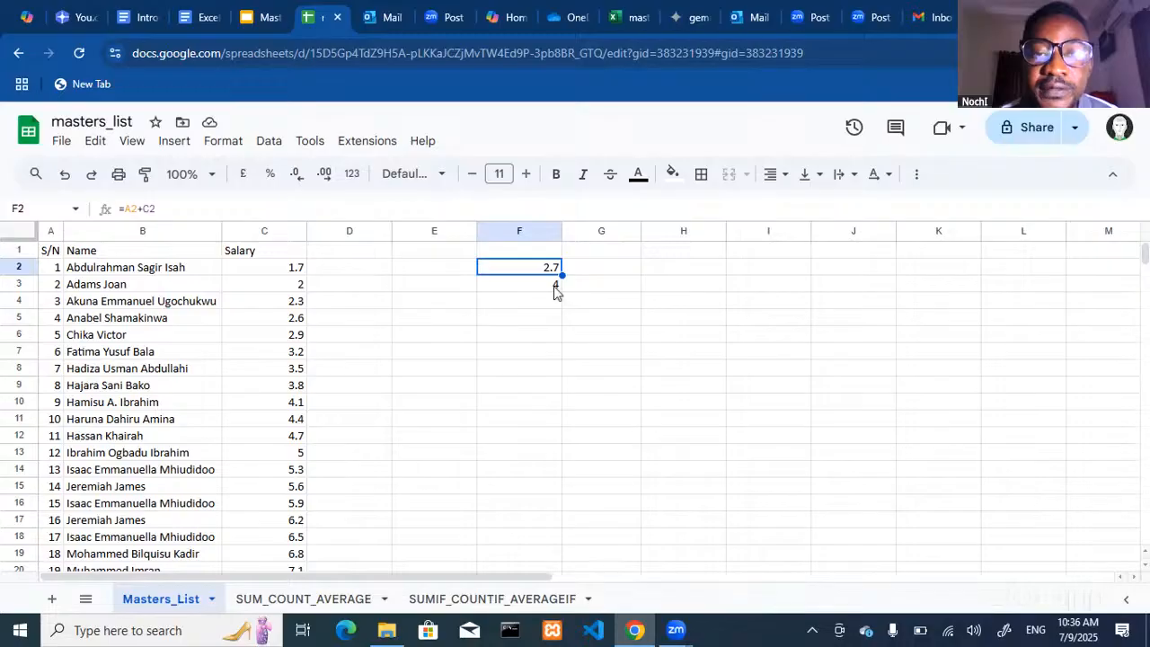
pyautogui.click(553, 300)
pyautogui.rightClick(555, 270)
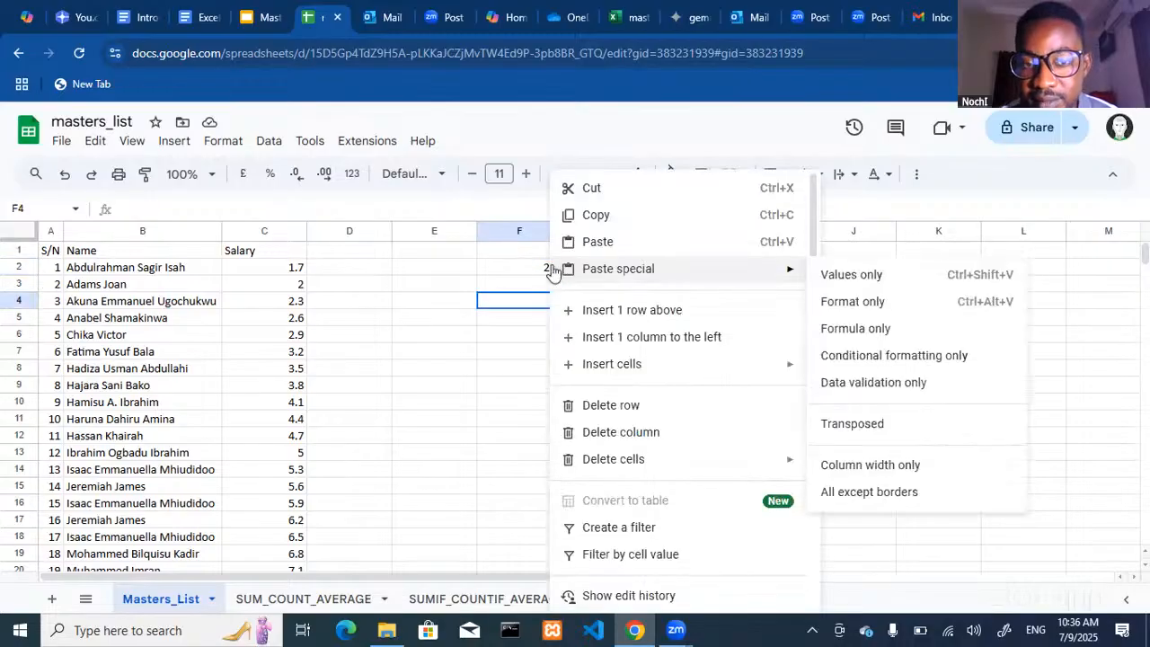
# Fill the formula from F3 down to F4 and on through F17.
pyautogui.click(524, 285)
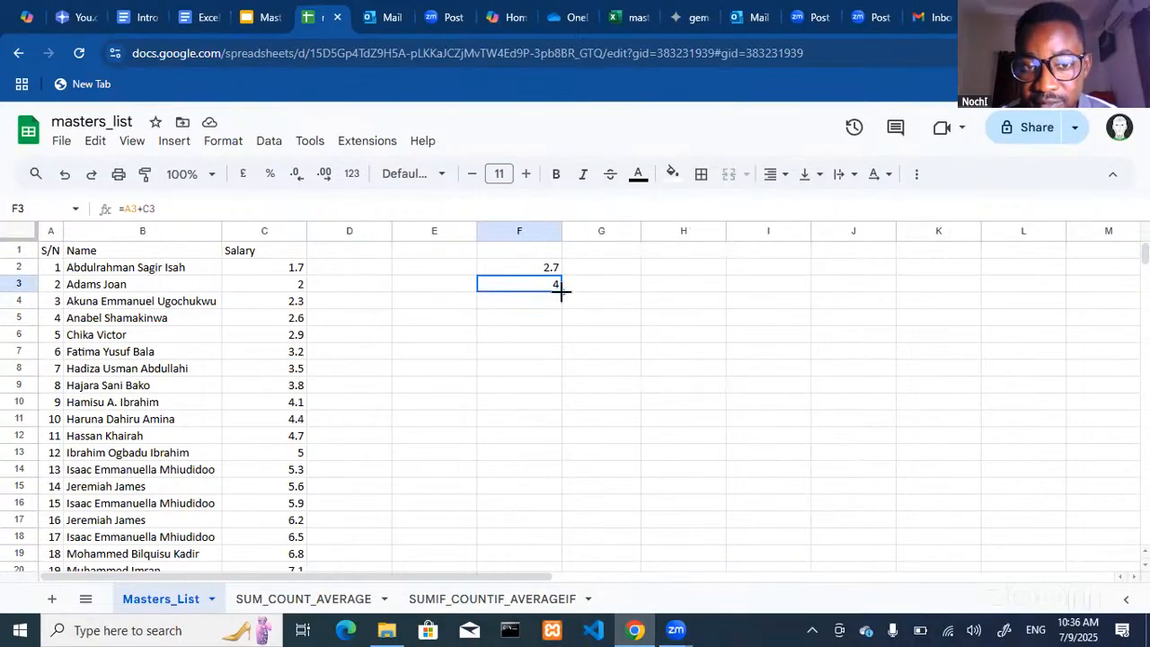
pyautogui.moveTo(560, 291); pyautogui.dragTo(562, 306)
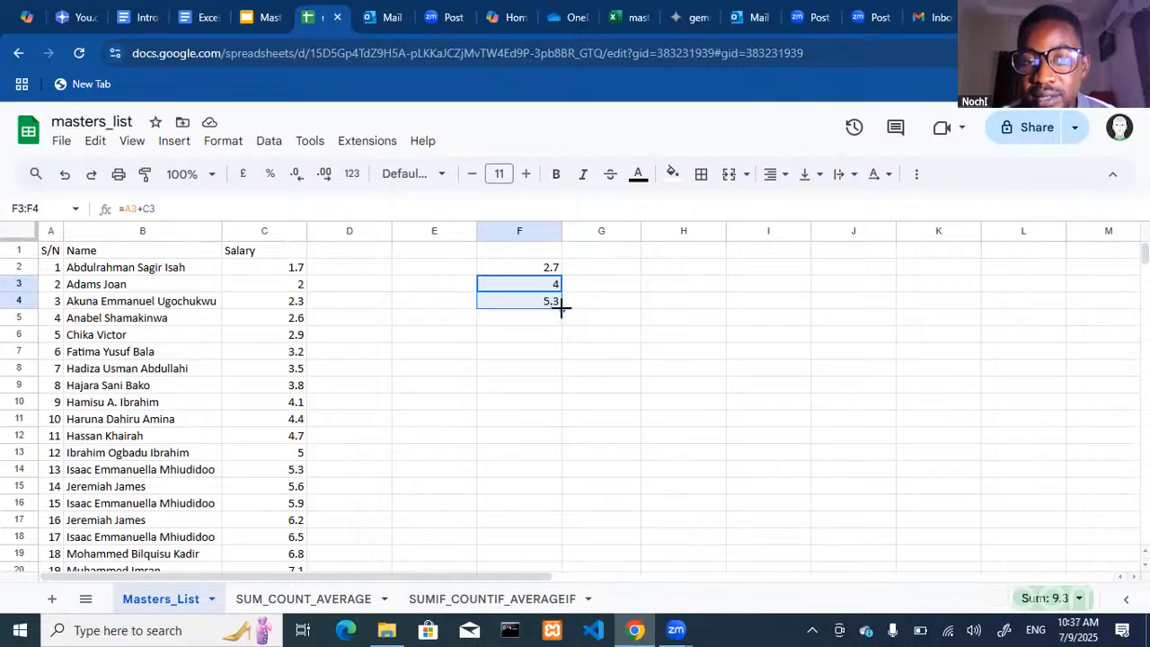
pyautogui.moveTo(562, 308); pyautogui.dragTo(566, 528)
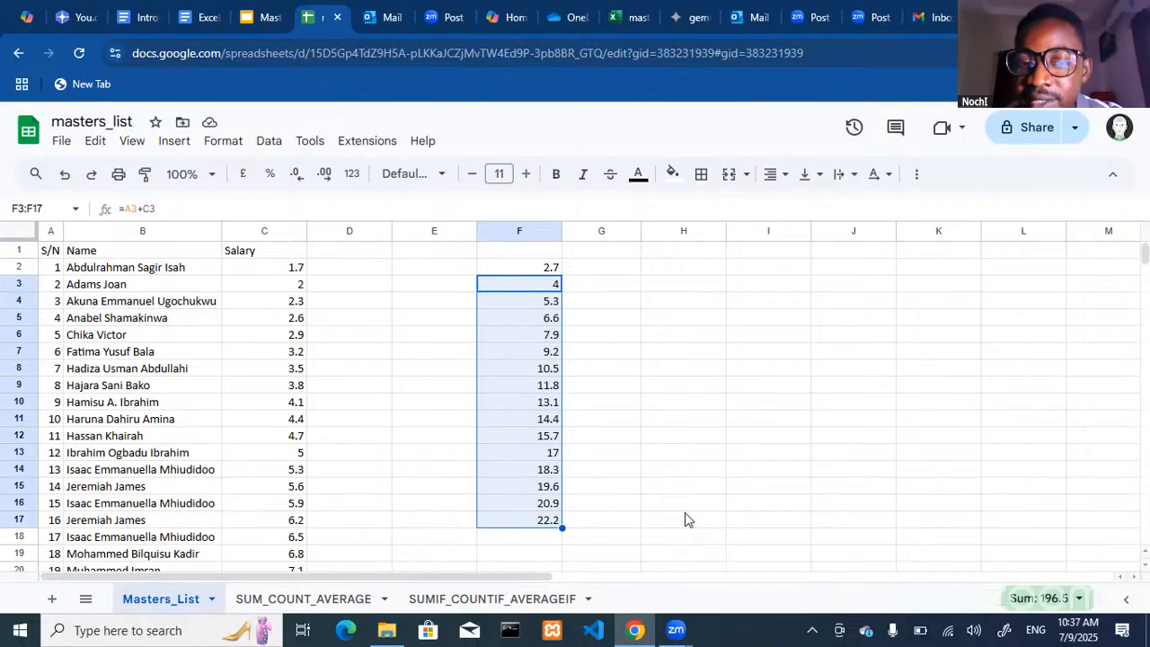
# Check the formulas in F17 and F16, and extend the F17 formula down to F18.
pyautogui.click(544, 519)
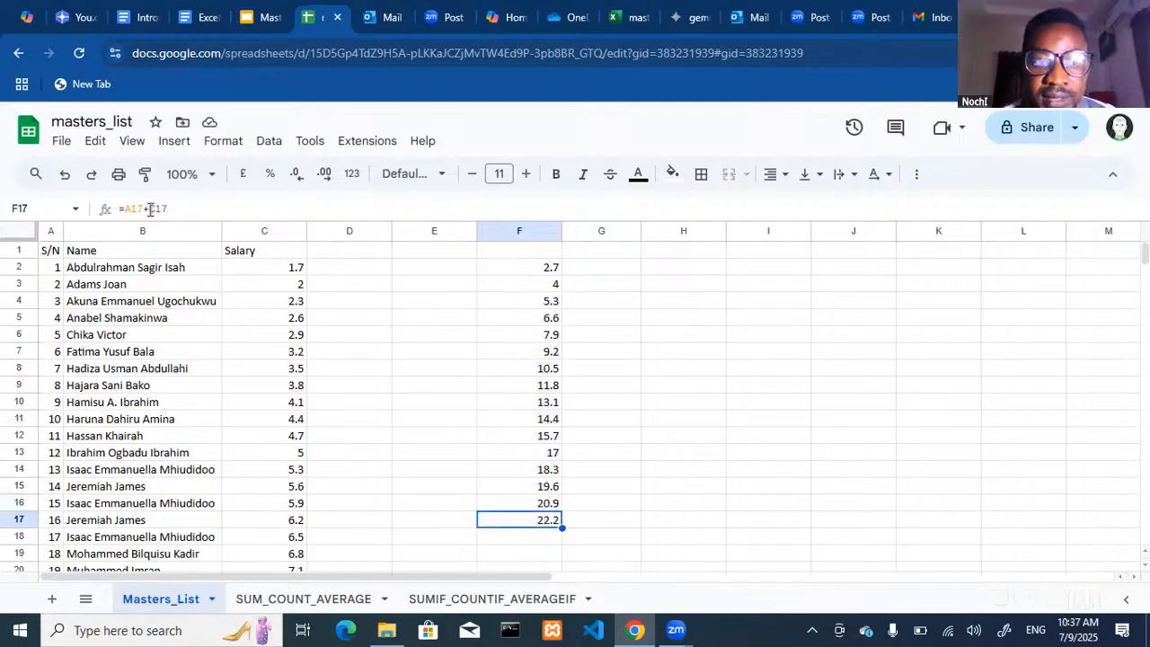
pyautogui.click(546, 503)
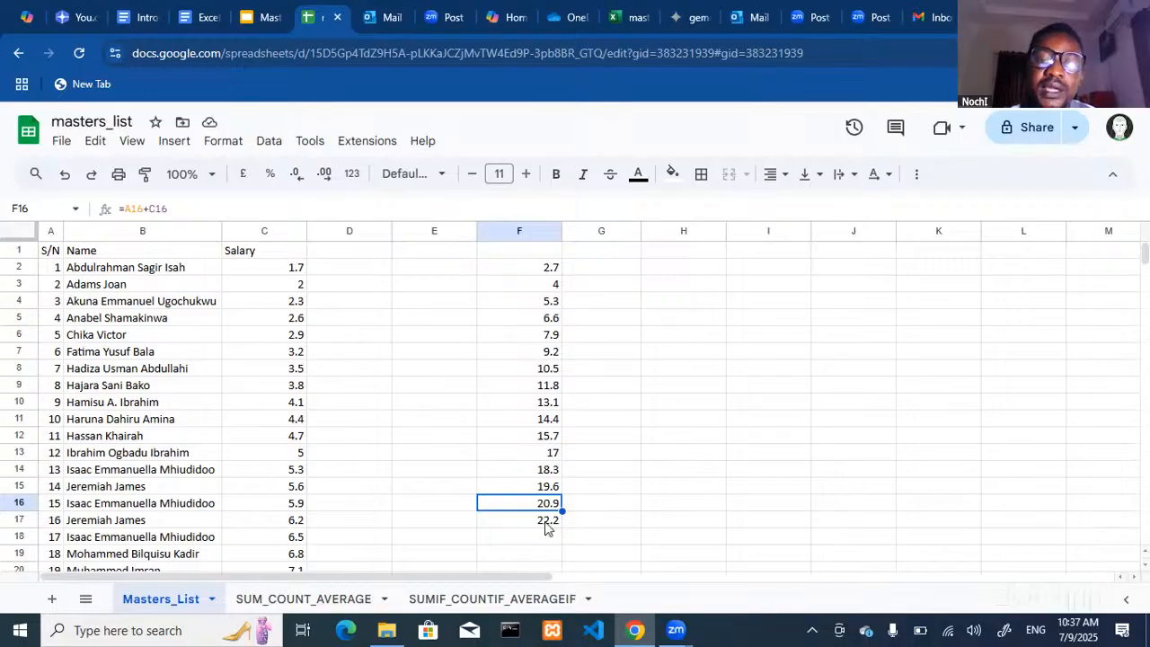
pyautogui.click(546, 521)
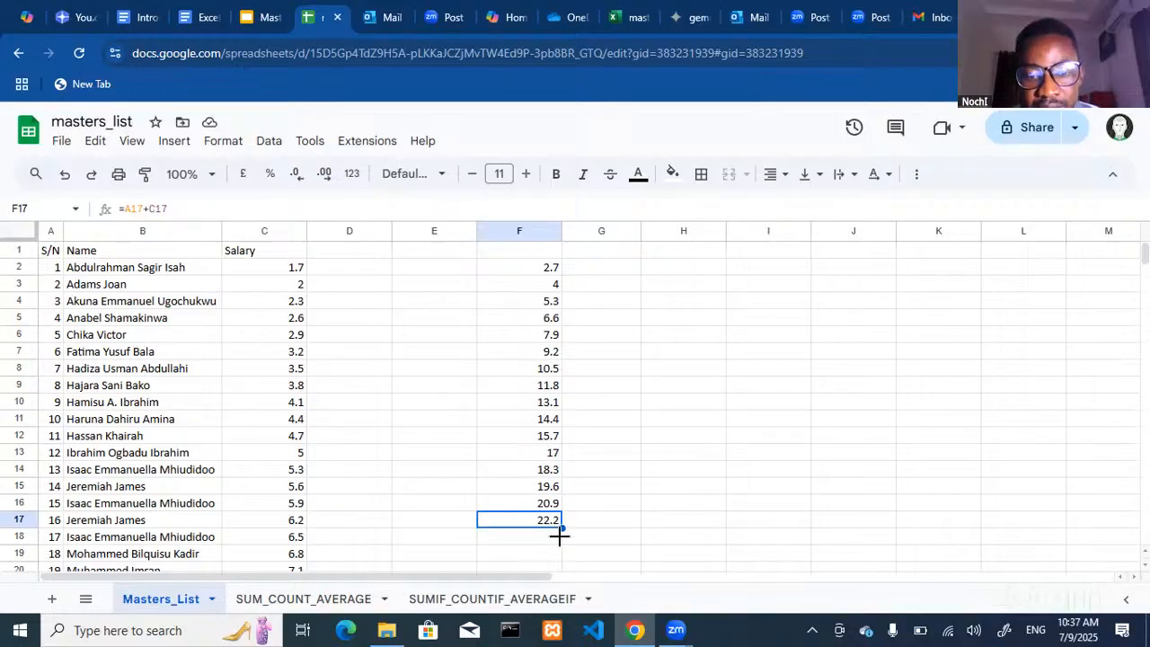
pyautogui.moveTo(558, 530); pyautogui.dragTo(558, 539)
pyautogui.moveTo(559, 539); pyautogui.dragTo(559, 540)
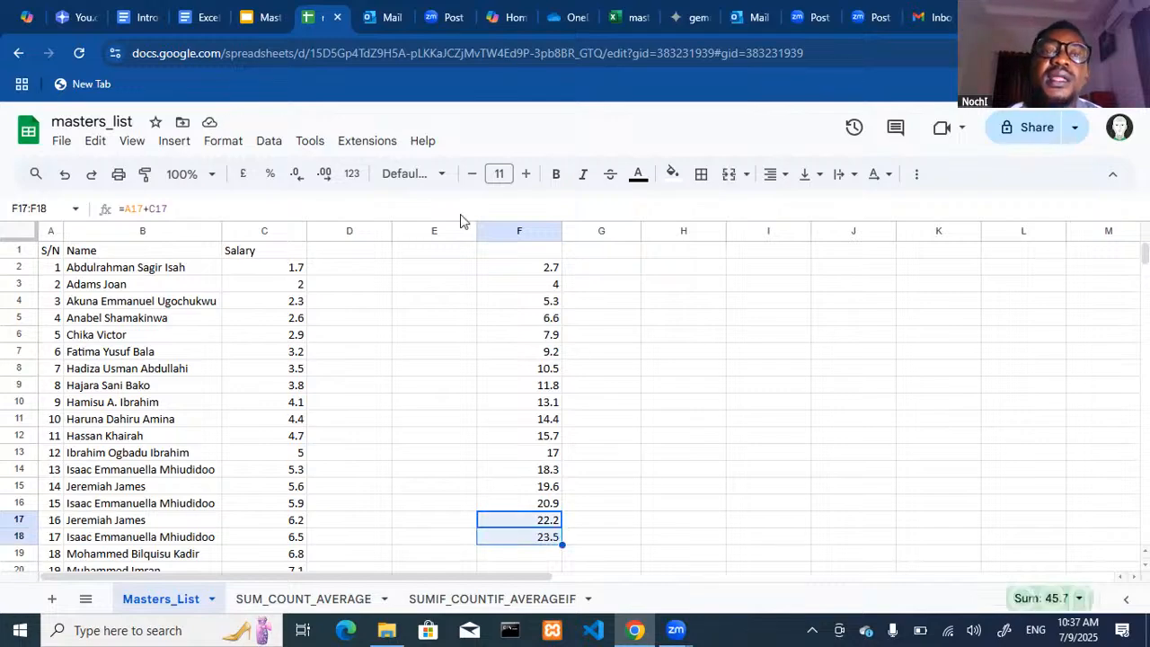
pyautogui.moveTo(263, 23)
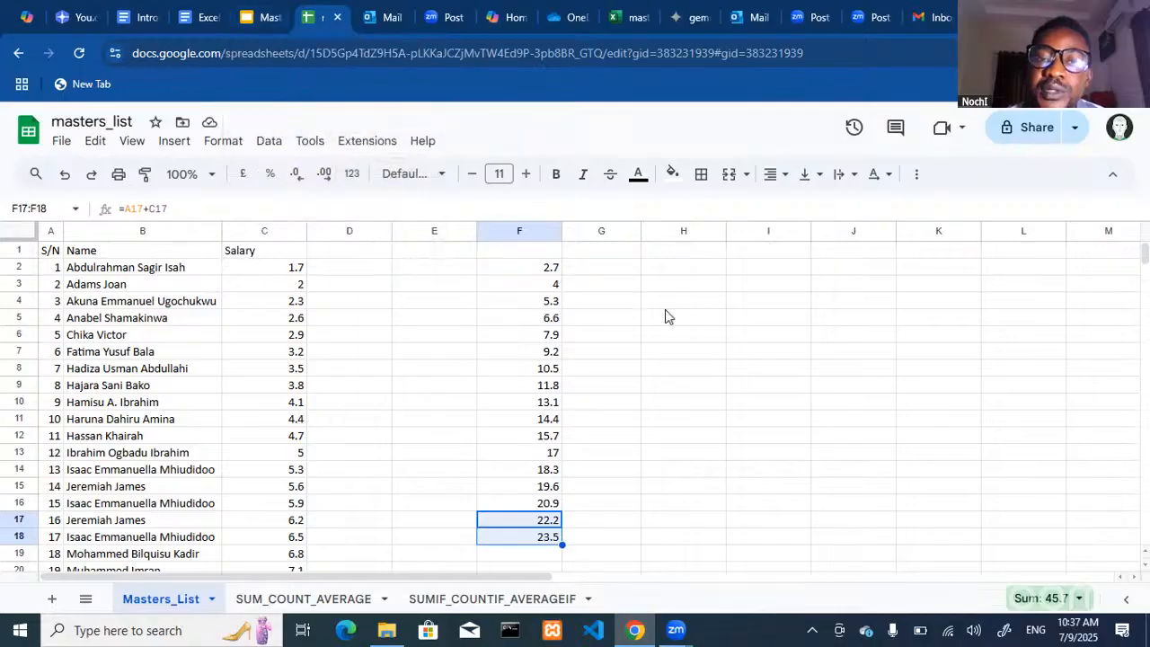
pyautogui.click(690, 308)
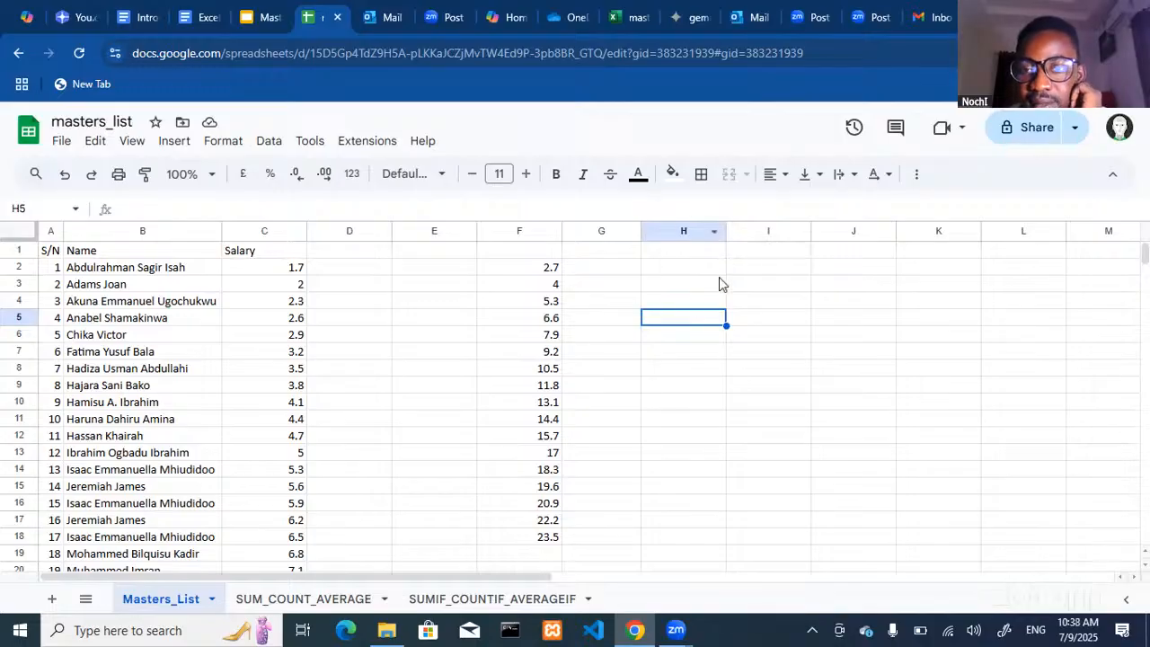
# Switch to the Excel basics presentation and show the Relative vs. Absolute Referencing slide full screen.
pyautogui.click(251, 20)
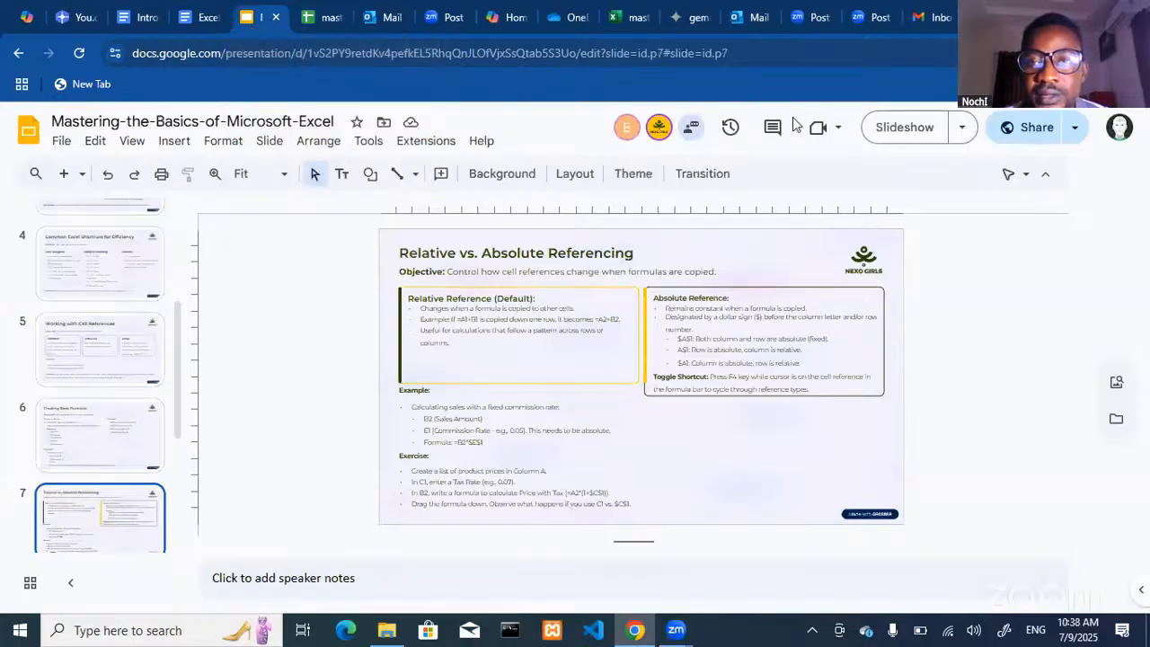
pyautogui.click(903, 126)
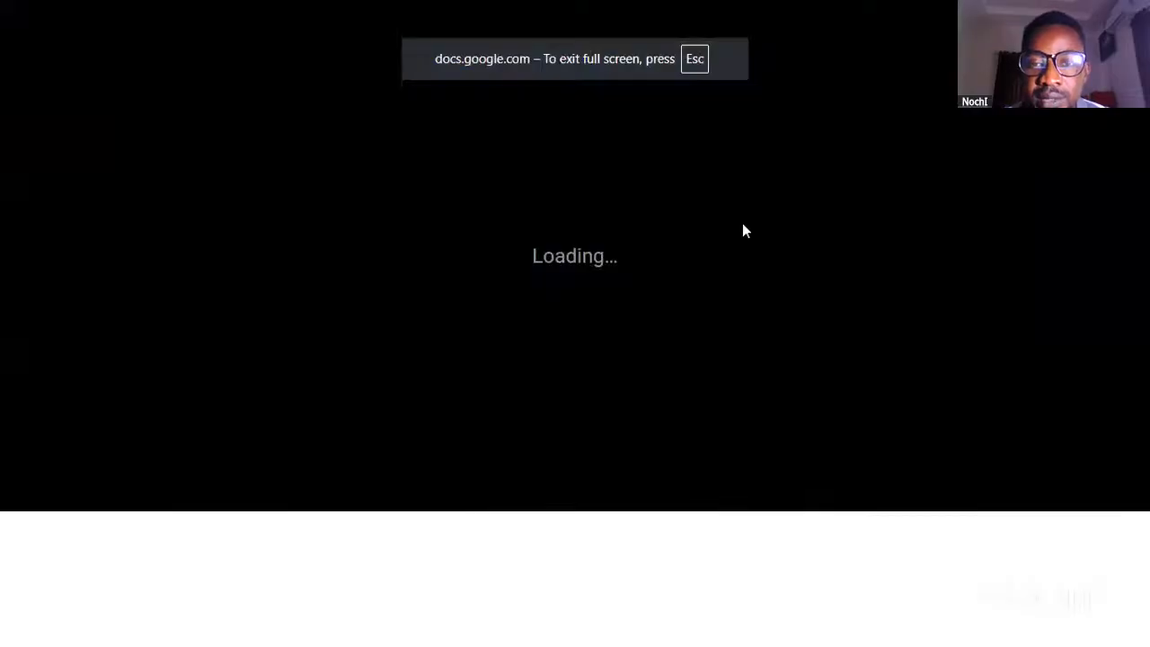
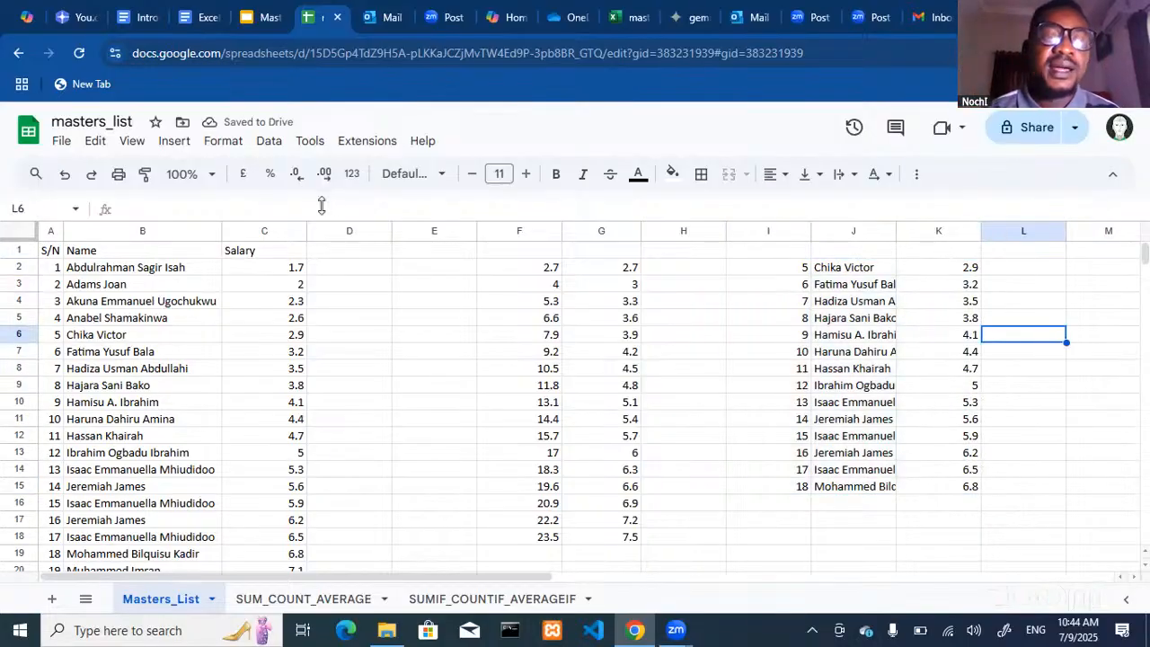
# Copy the S/N, Name and Salary headers from A1:C1 to I1:K1 above the duplicated records.
pyautogui.click(49, 253)
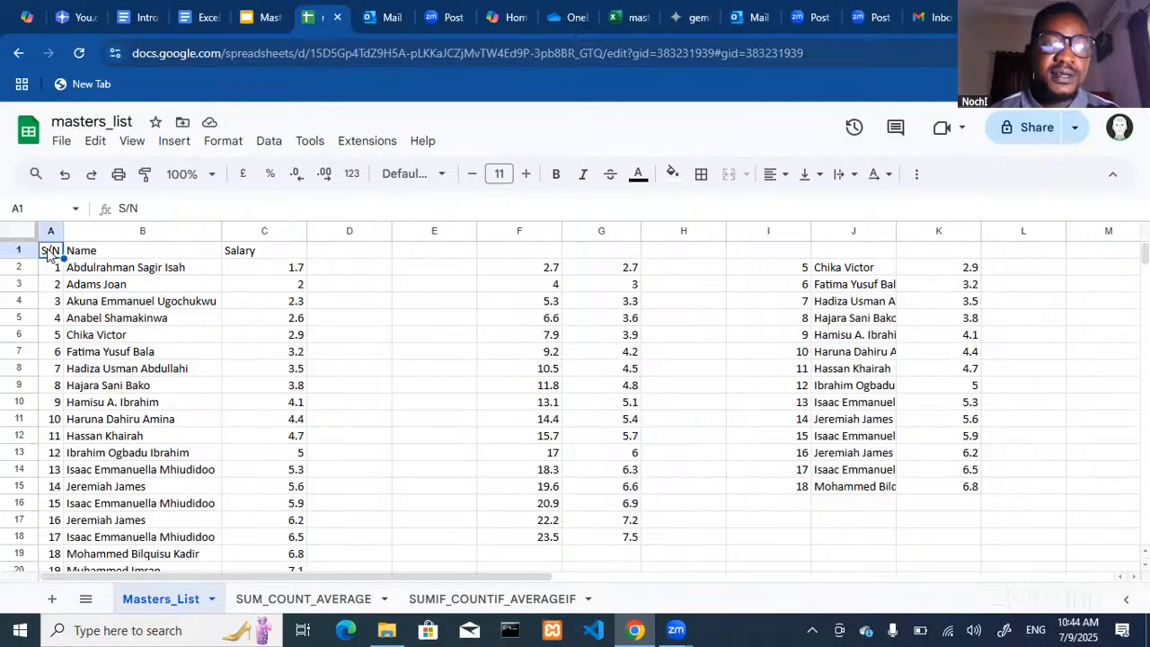
pyautogui.hotkey('shift', 'Right')
pyautogui.hotkey('shift', 'Right')
pyautogui.hotkey('ctrl', 'c')
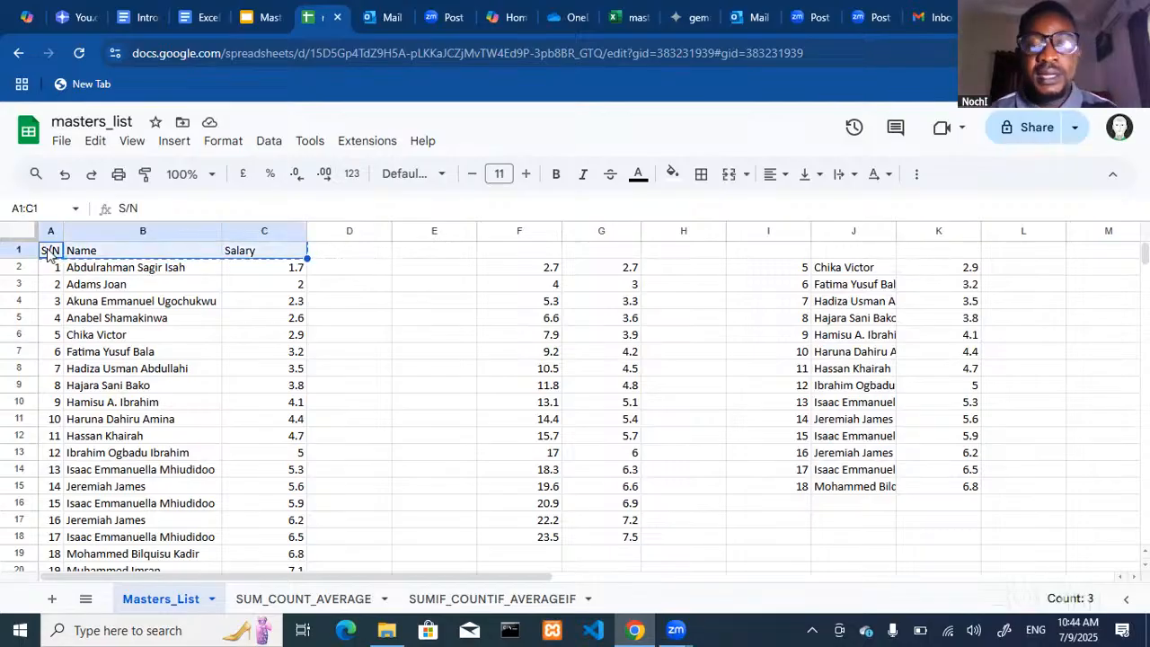
pyautogui.click(771, 252)
pyautogui.hotkey('ctrl', 'v')
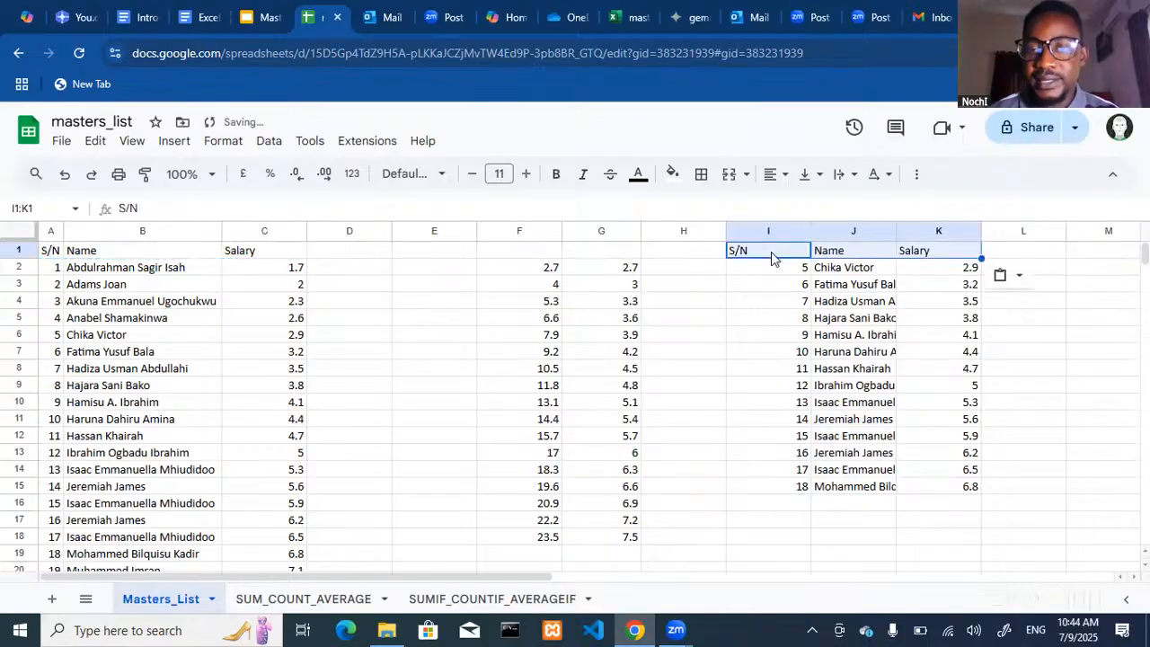
pyautogui.click(1054, 358)
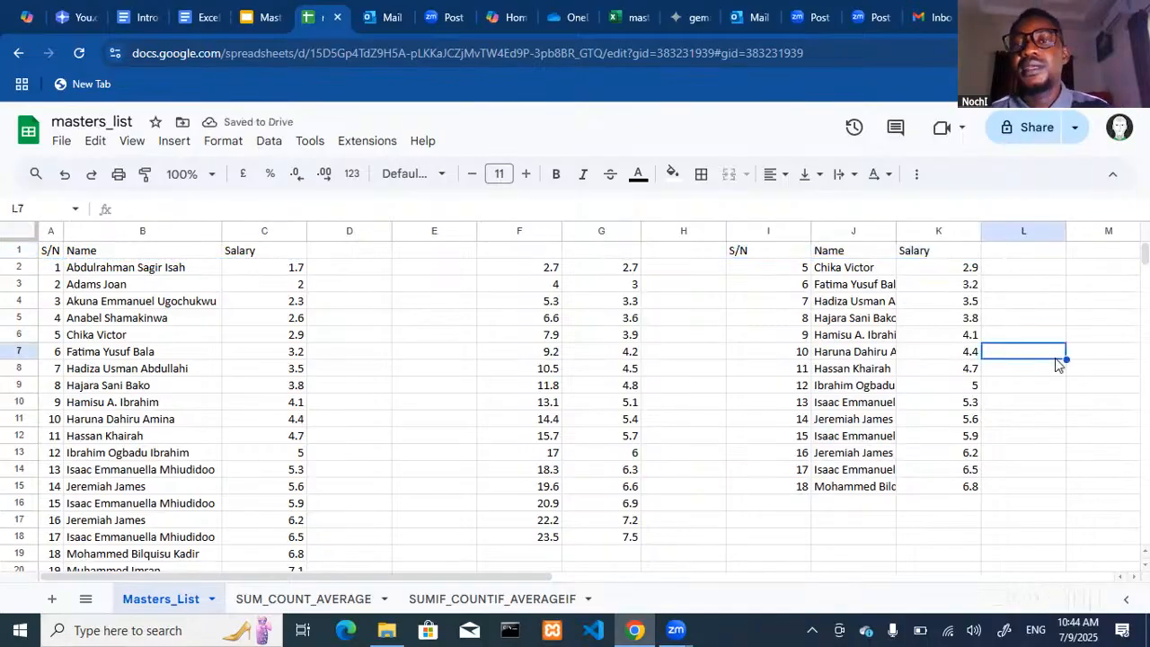
# Fit columns I, J and K to their contents and centre the Salary data in K1:K15 horizontally.
pyautogui.doubleClick(811, 231)
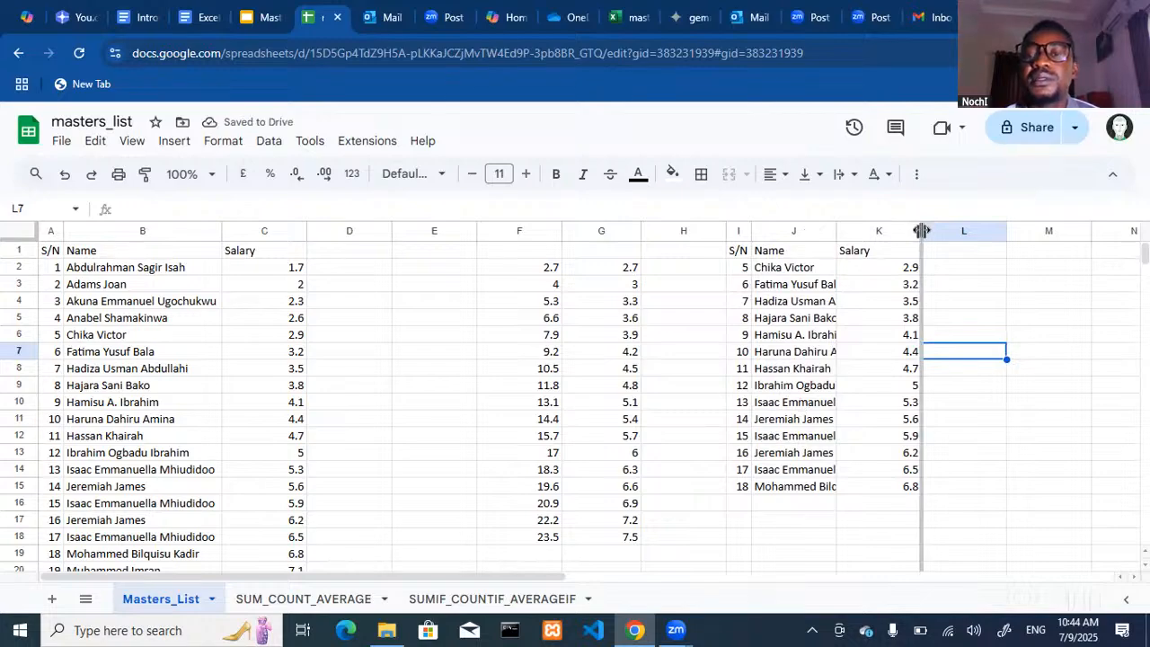
pyautogui.doubleClick(922, 231)
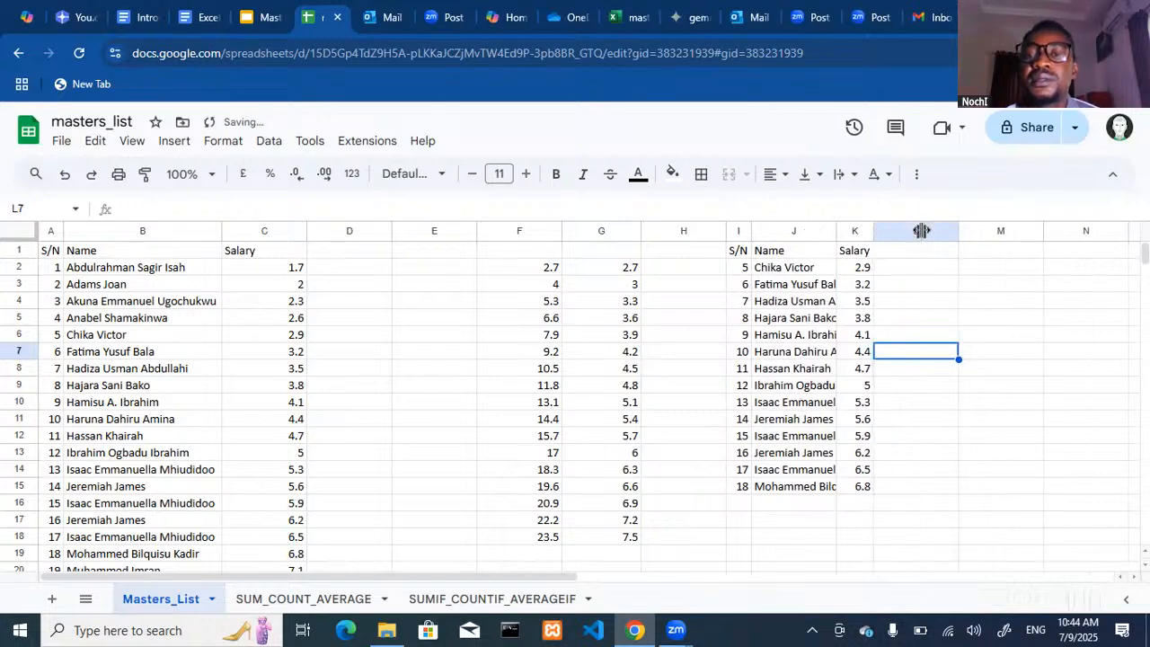
pyautogui.click(855, 254)
pyautogui.hotkey('shift', 'Down')
pyautogui.hotkey('shift', 'Down')
pyautogui.hotkey('shift', 'Down')
pyautogui.hotkey('shift', 'Down')
pyautogui.hotkey('shift', 'Down')
pyautogui.hotkey('shift', 'Down')
pyautogui.hotkey('shift', 'Down')
pyautogui.hotkey('shift', 'Down')
pyautogui.hotkey('shift', 'Down')
pyautogui.hotkey('shift', 'Down')
pyautogui.hotkey('shift', 'Down')
pyautogui.hotkey('shift', 'Down')
pyautogui.hotkey('shift', 'Down')
pyautogui.hotkey('shift', 'Down')
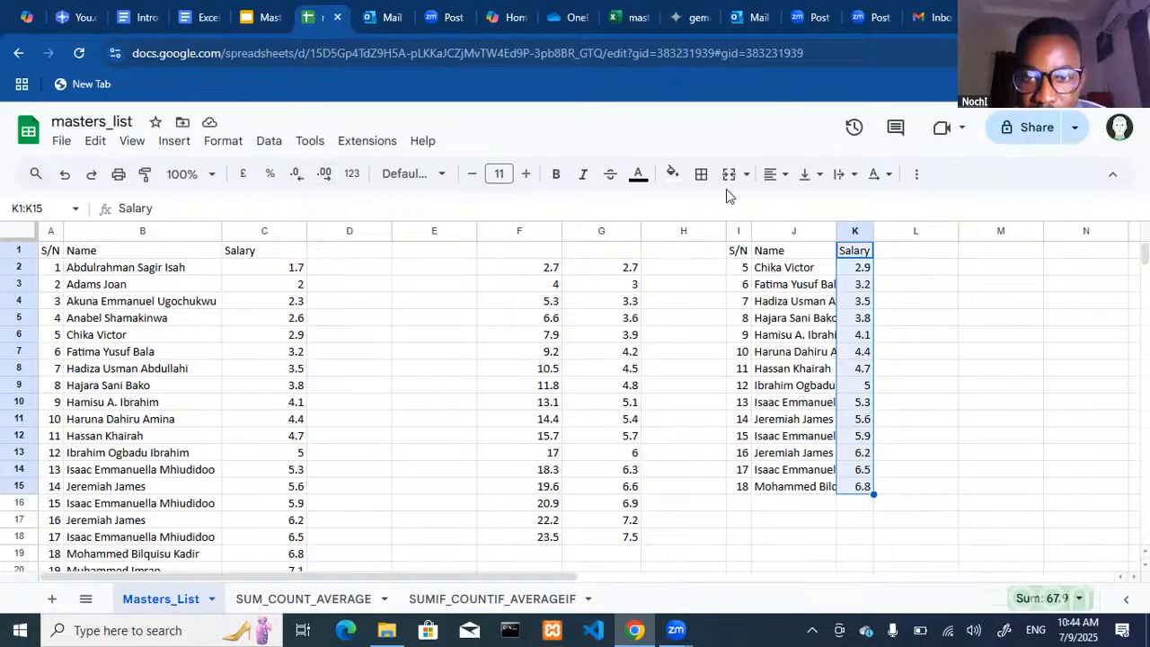
pyautogui.click(785, 176)
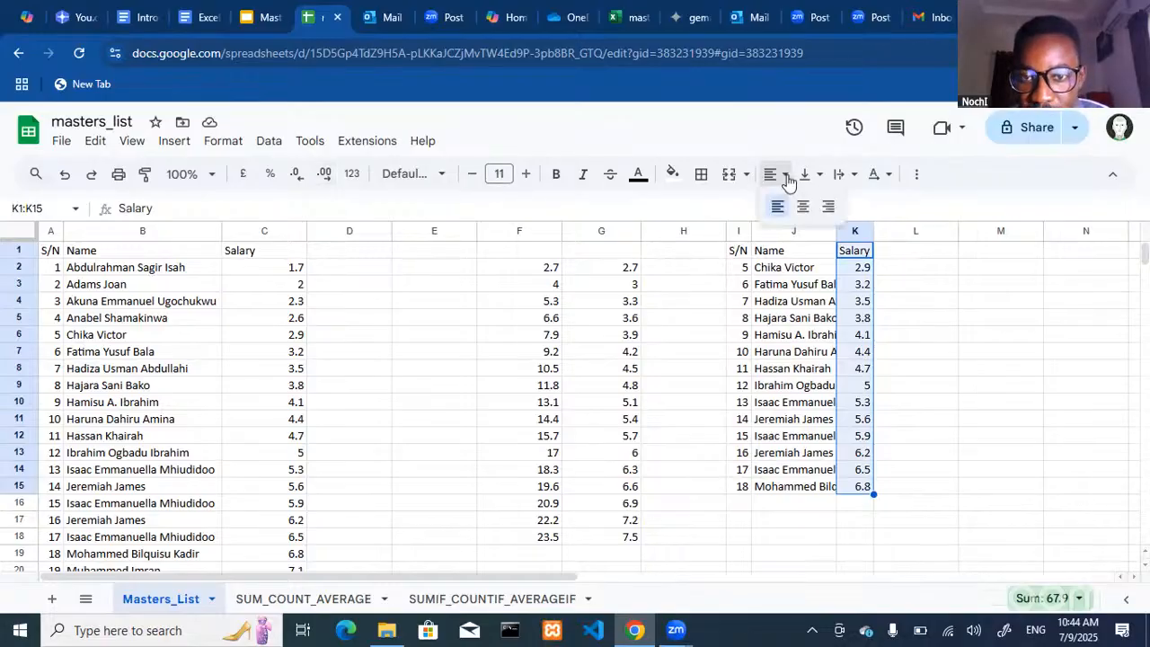
pyautogui.click(802, 206)
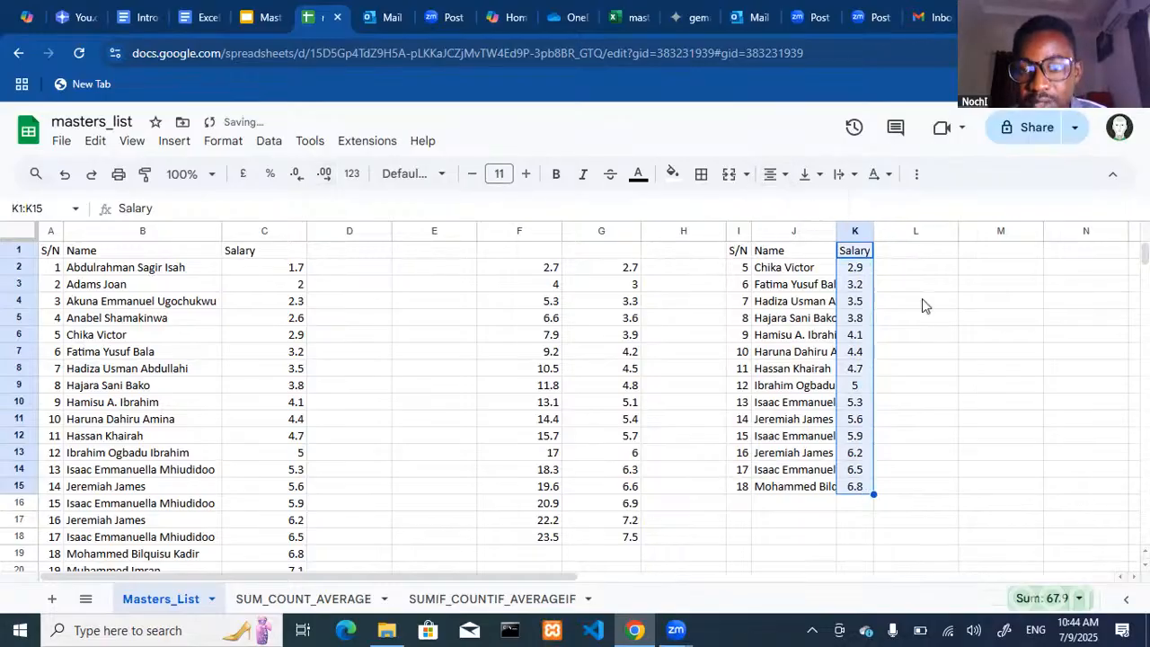
pyautogui.click(1008, 404)
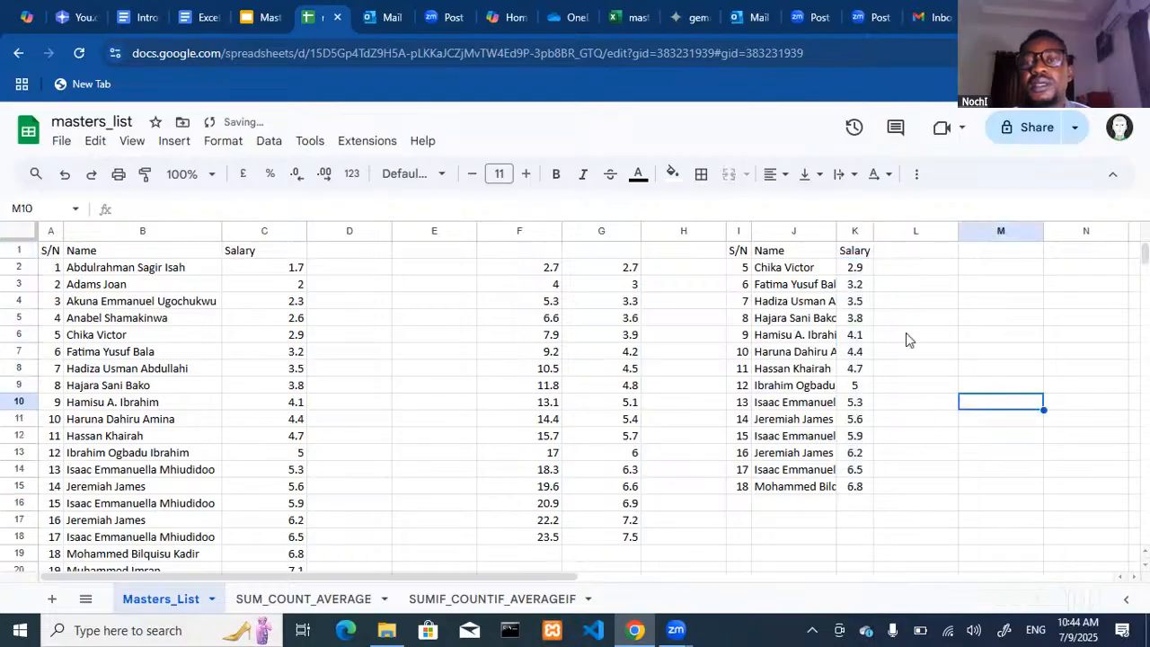
pyautogui.doubleClick(837, 232)
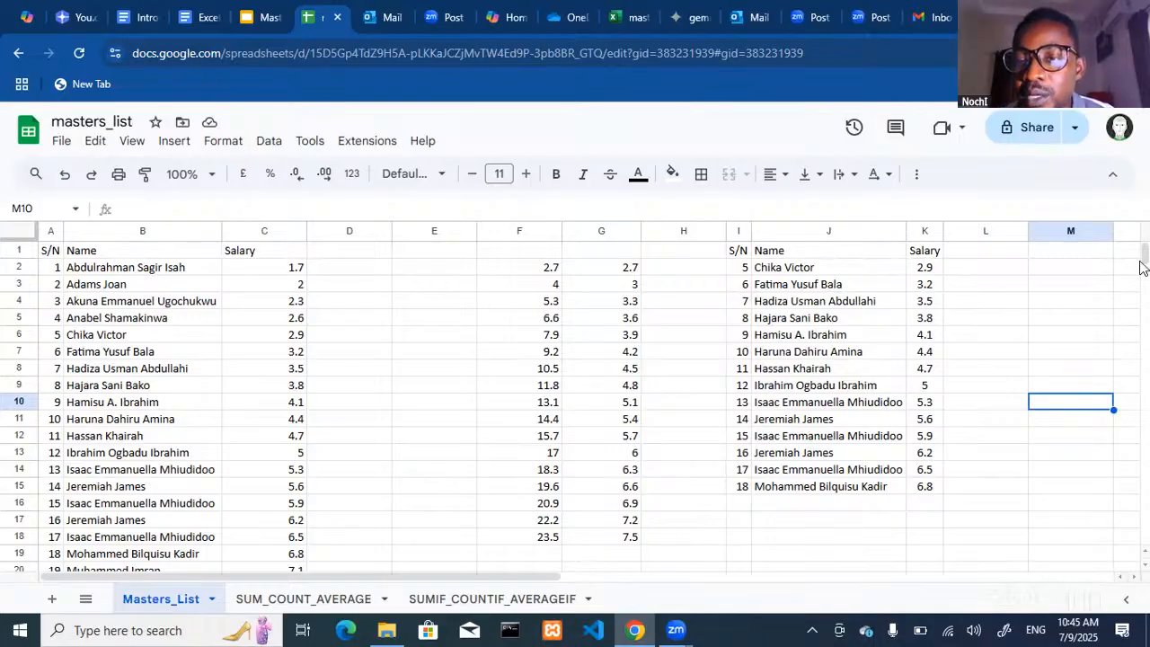
# Total the copied salaries in K16 with the formula =SUM(K2:K15).
pyautogui.click(925, 506)
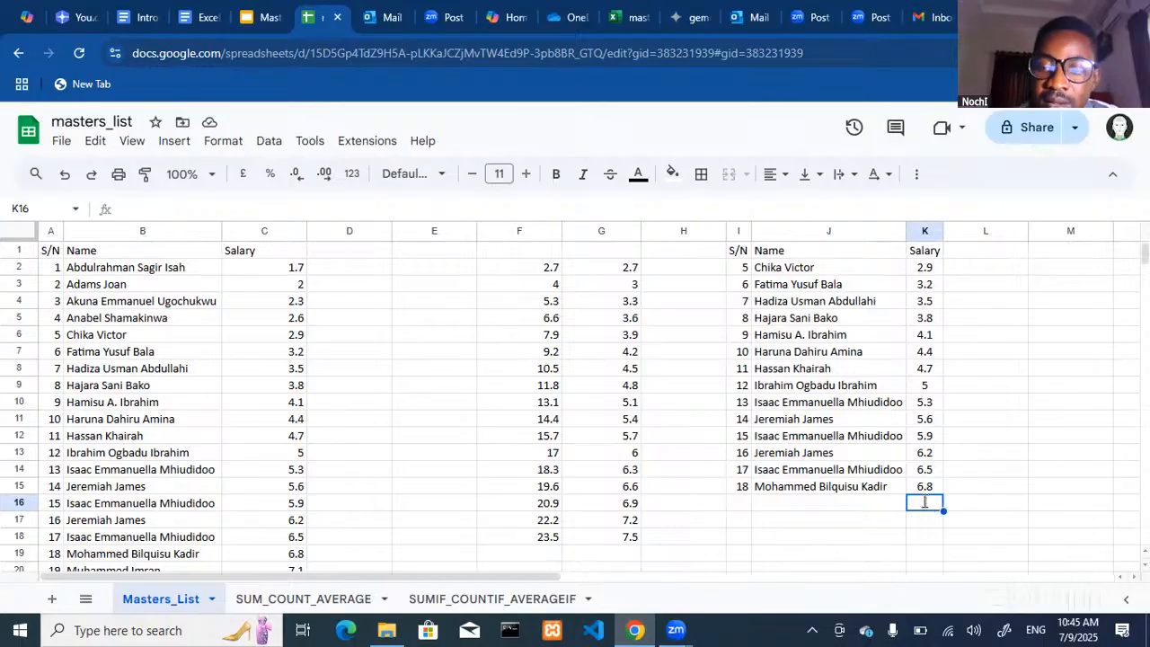
pyautogui.write('=')
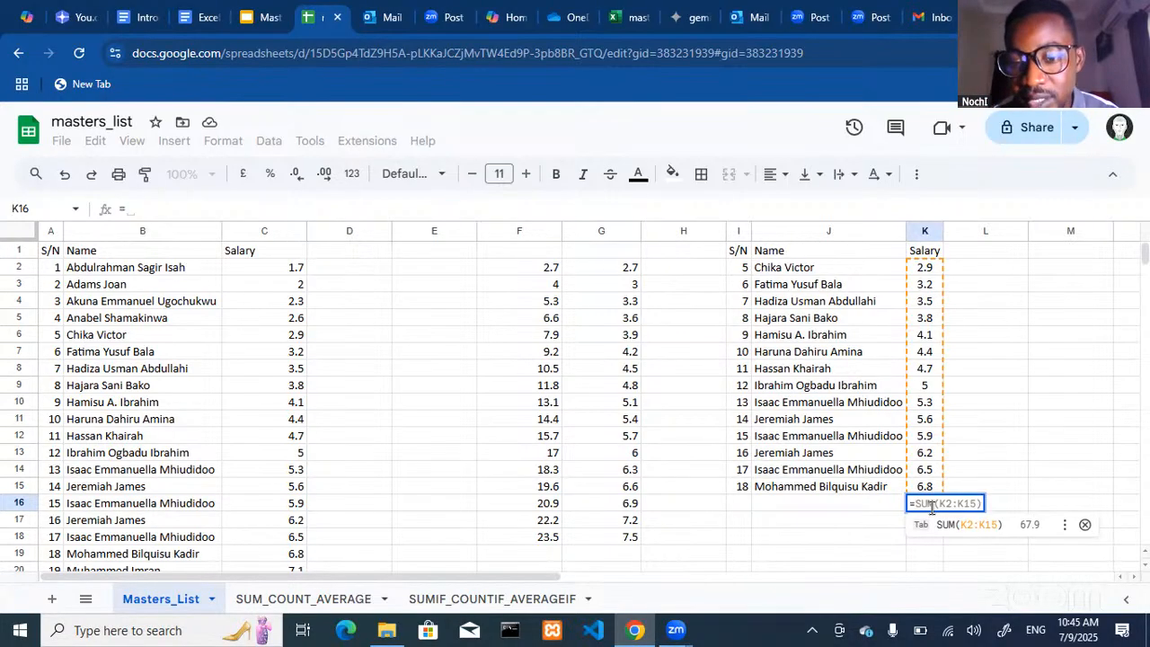
pyautogui.hotkey('ctrl', 'Return')
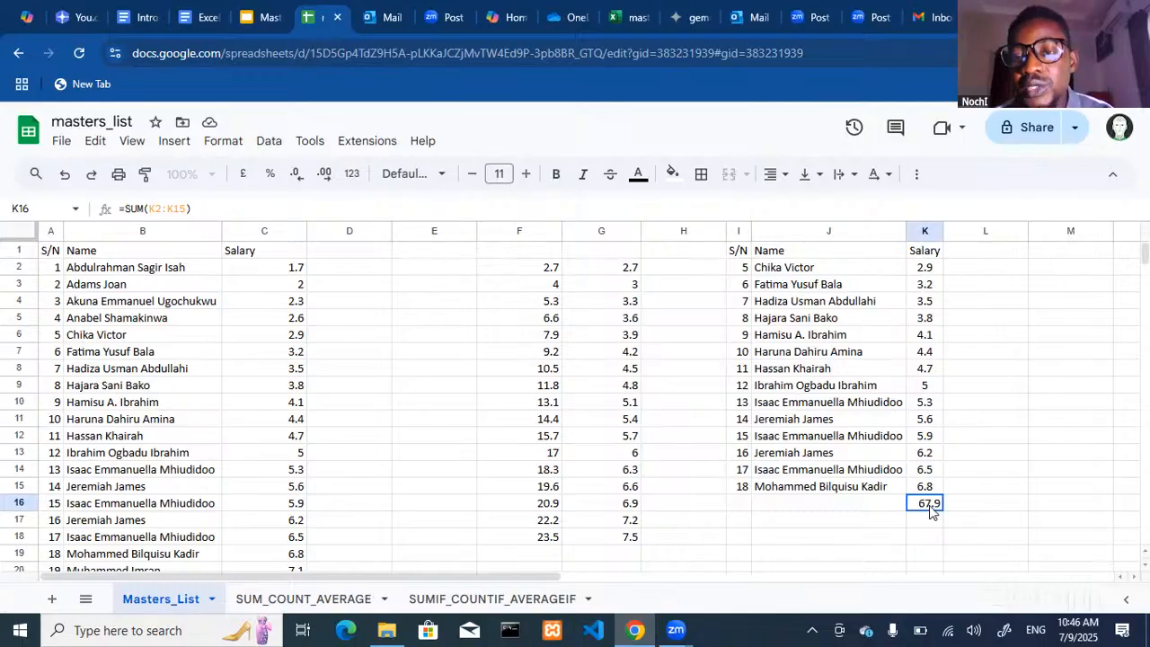
# Compare the SUM formula in K16 with the cell-reference formulas in G8, G10, C10 and G11.
pyautogui.doubleClick(931, 506)
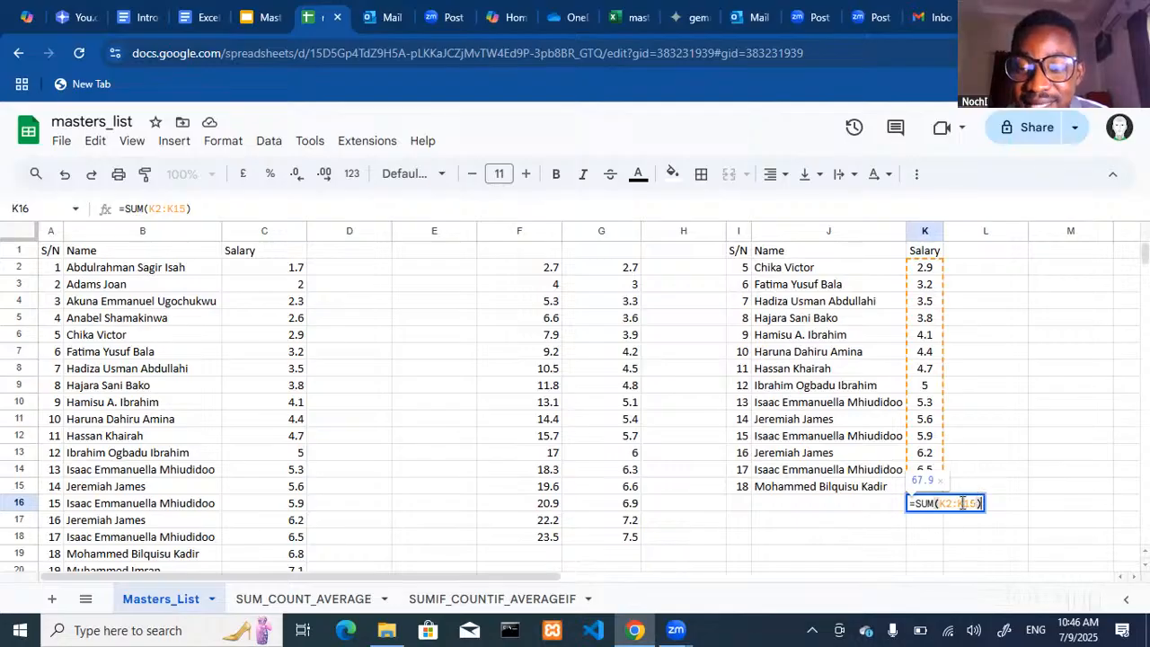
pyautogui.click(629, 369)
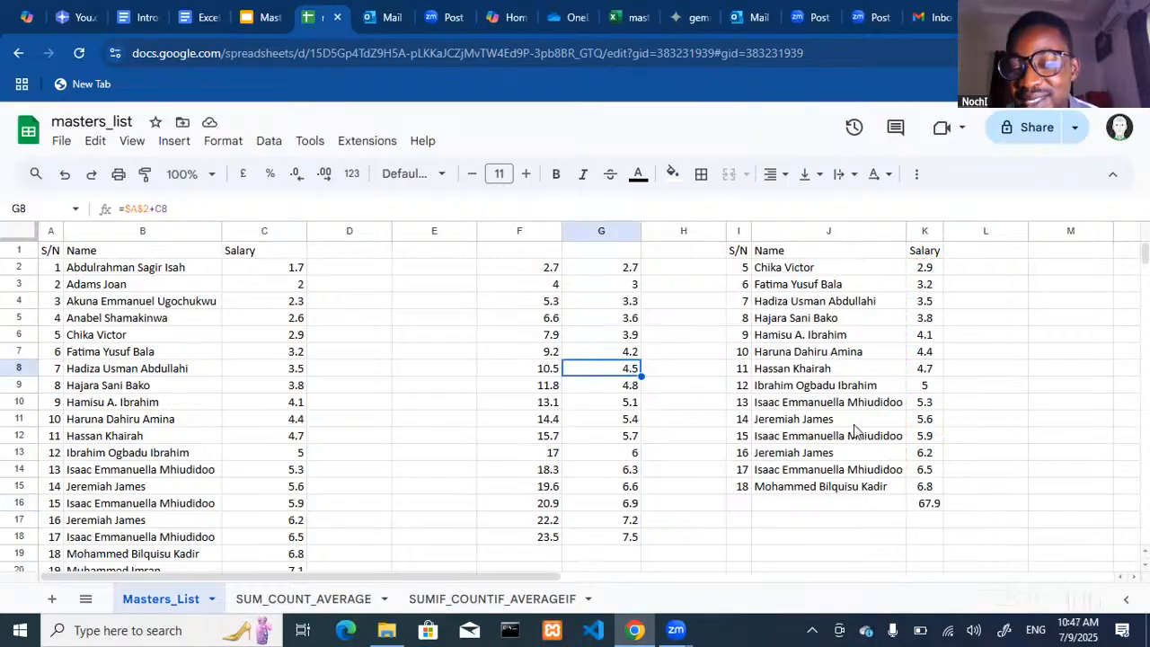
pyautogui.click(628, 404)
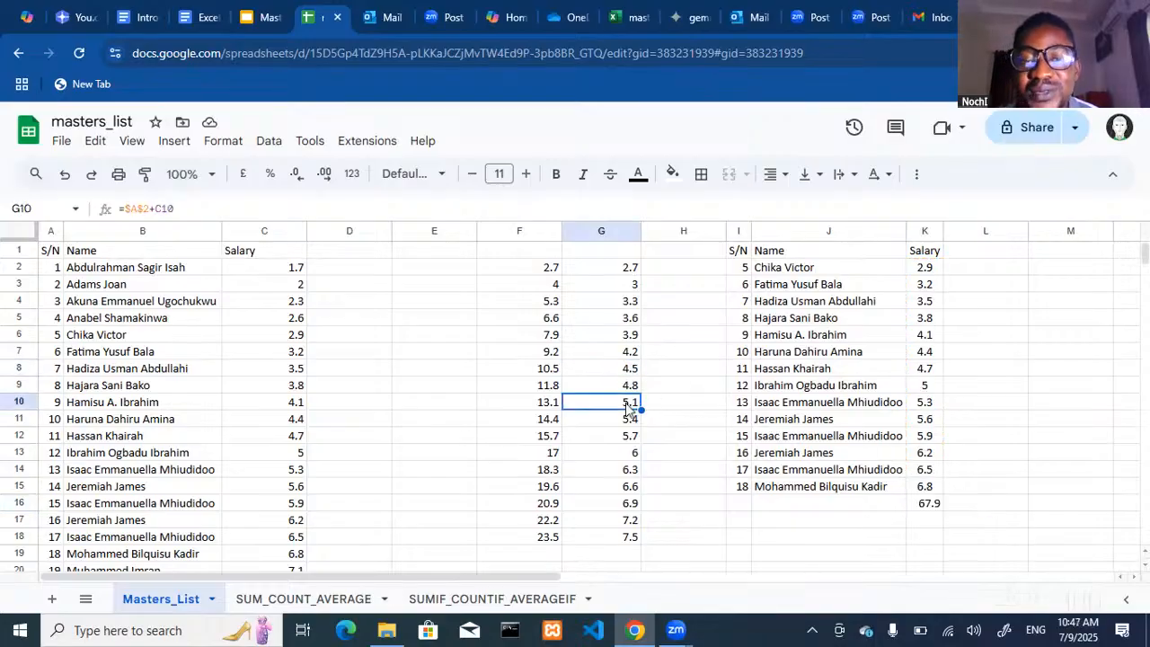
pyautogui.click(296, 409)
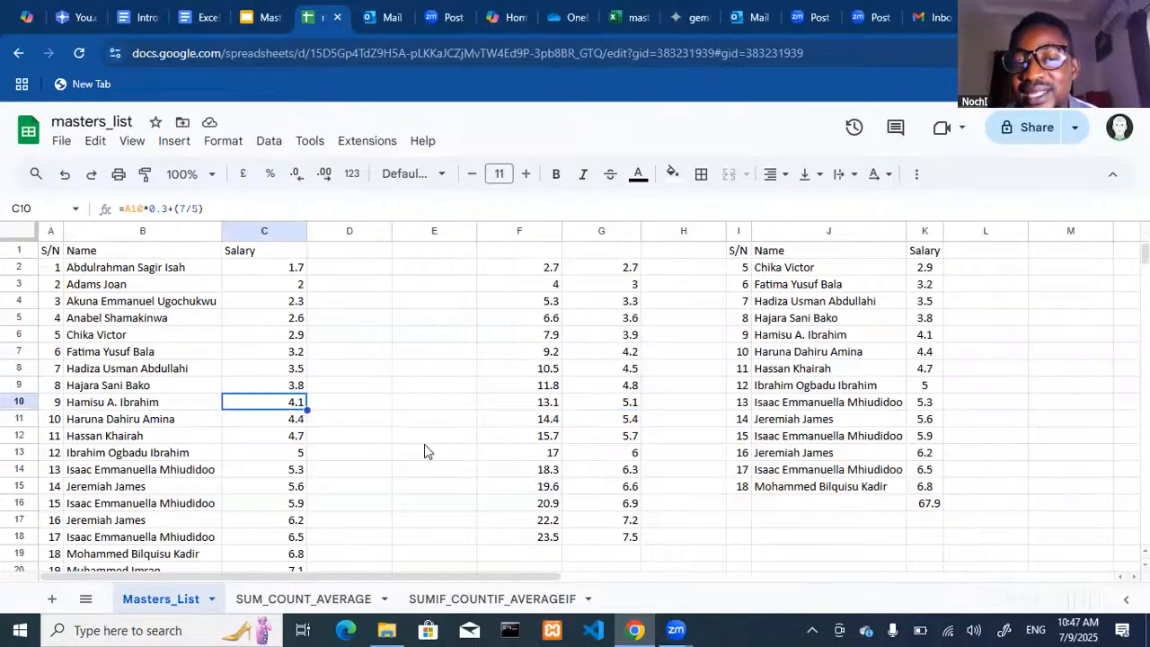
pyautogui.click(925, 506)
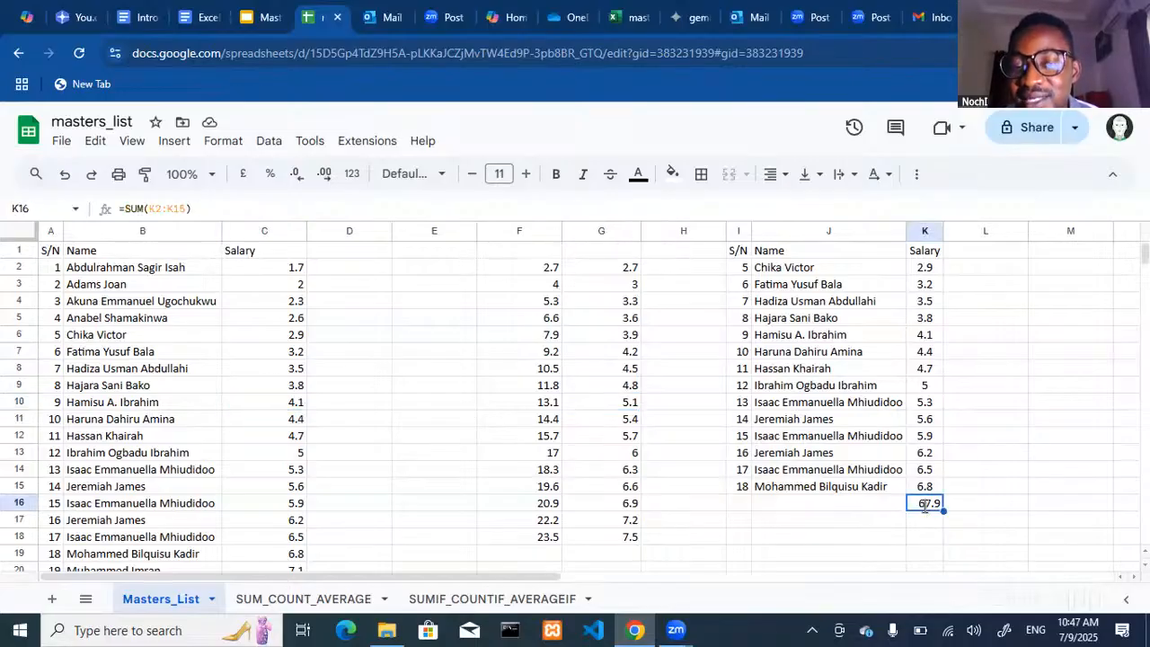
pyautogui.doubleClick(925, 505)
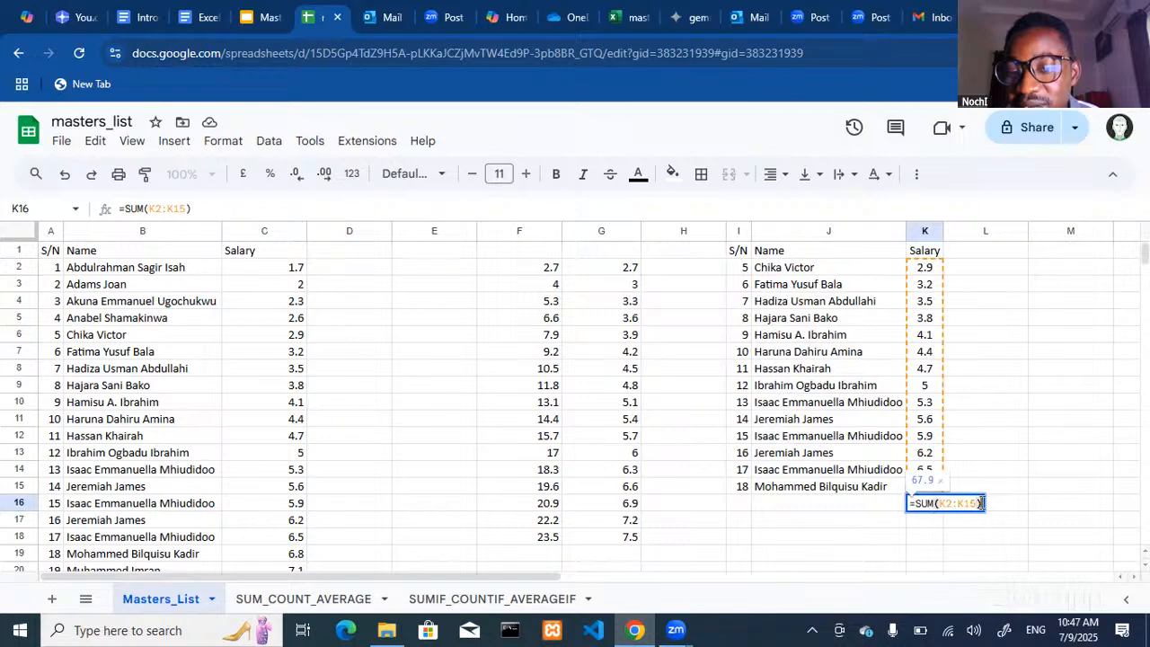
pyautogui.click(626, 423)
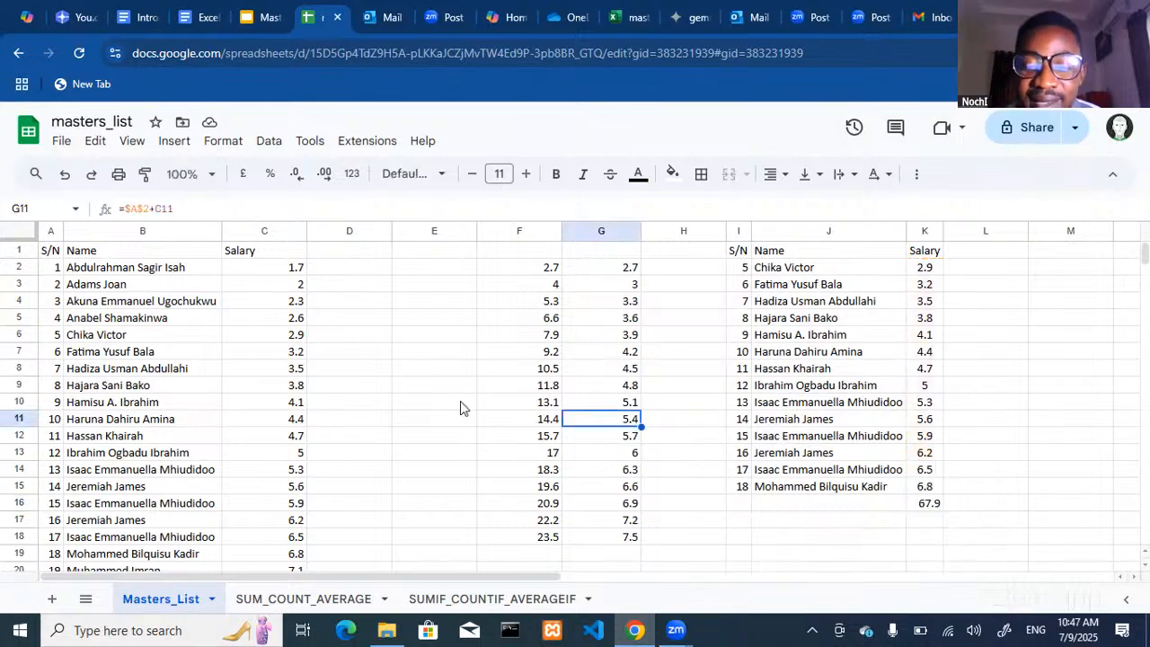
# Examine the range argument K2:K15 inside the SUM formula in K16, leaving the formula as it is.
pyautogui.click(931, 506)
pyautogui.press('F2')
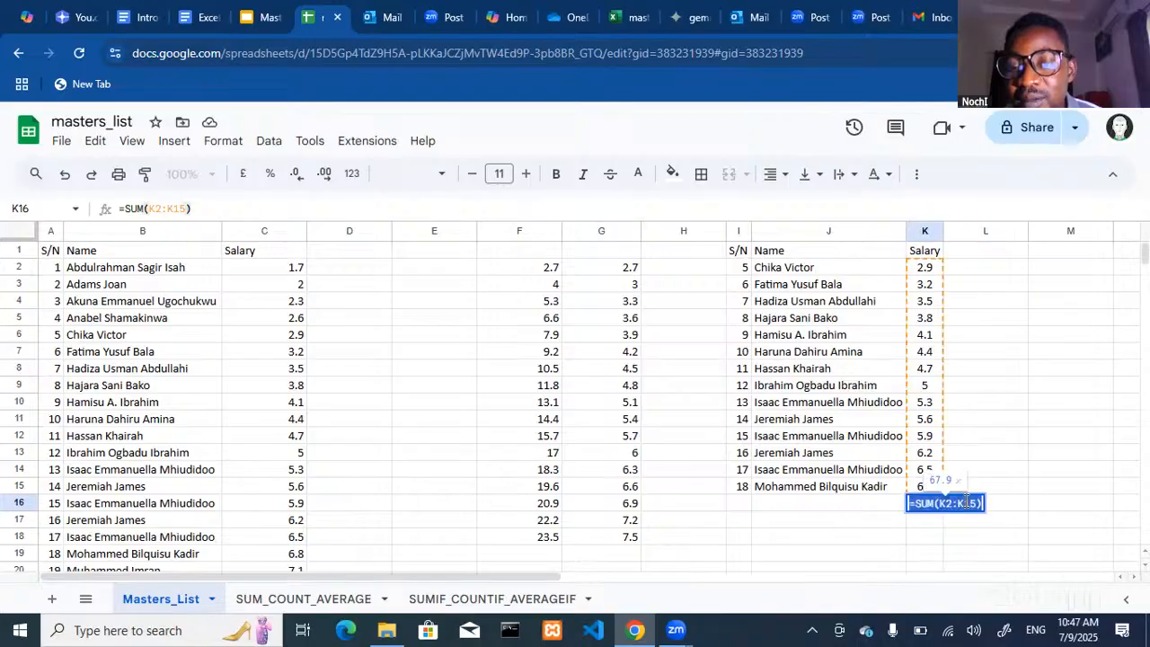
pyautogui.doubleClick(970, 503)
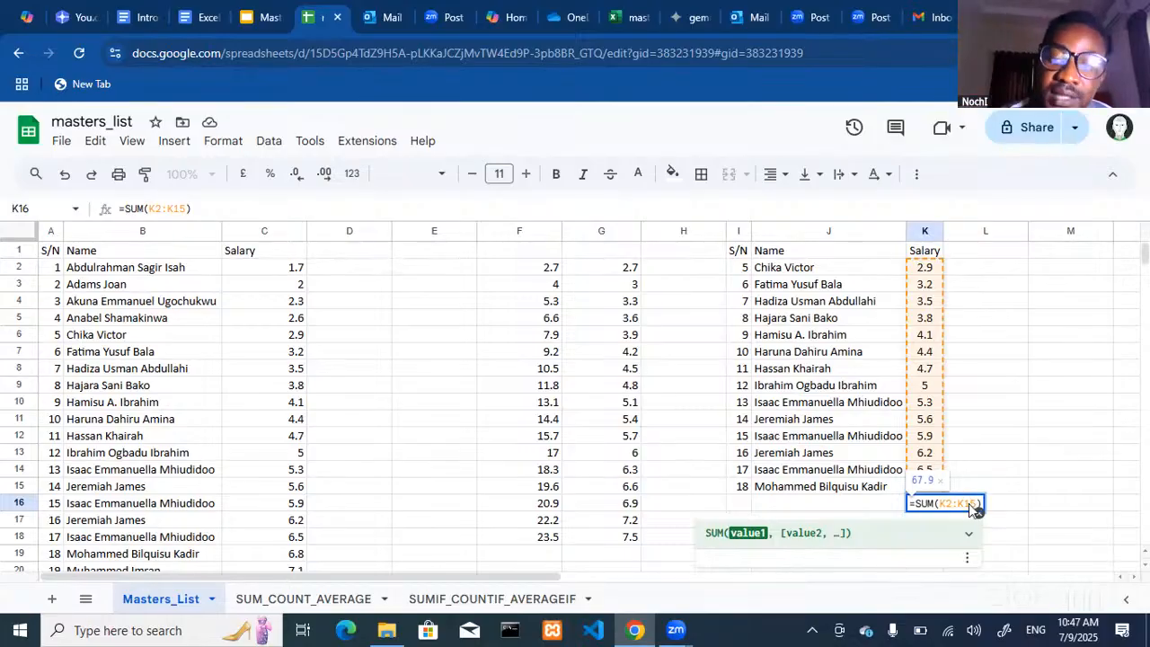
pyautogui.press('Return')
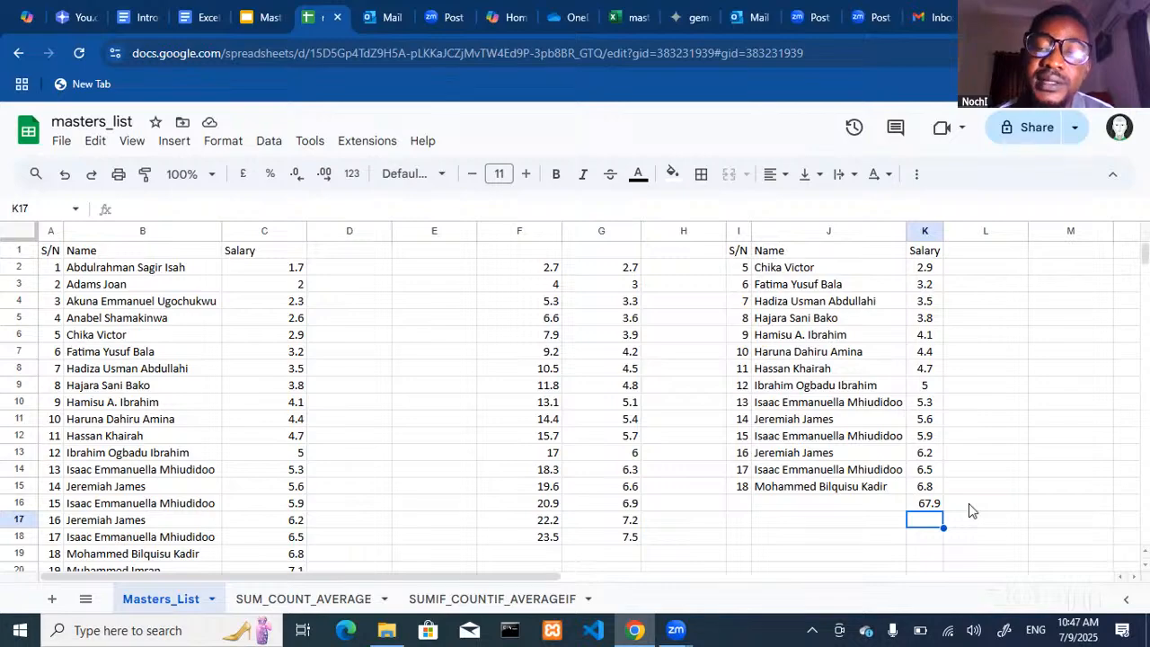
pyautogui.click(925, 503)
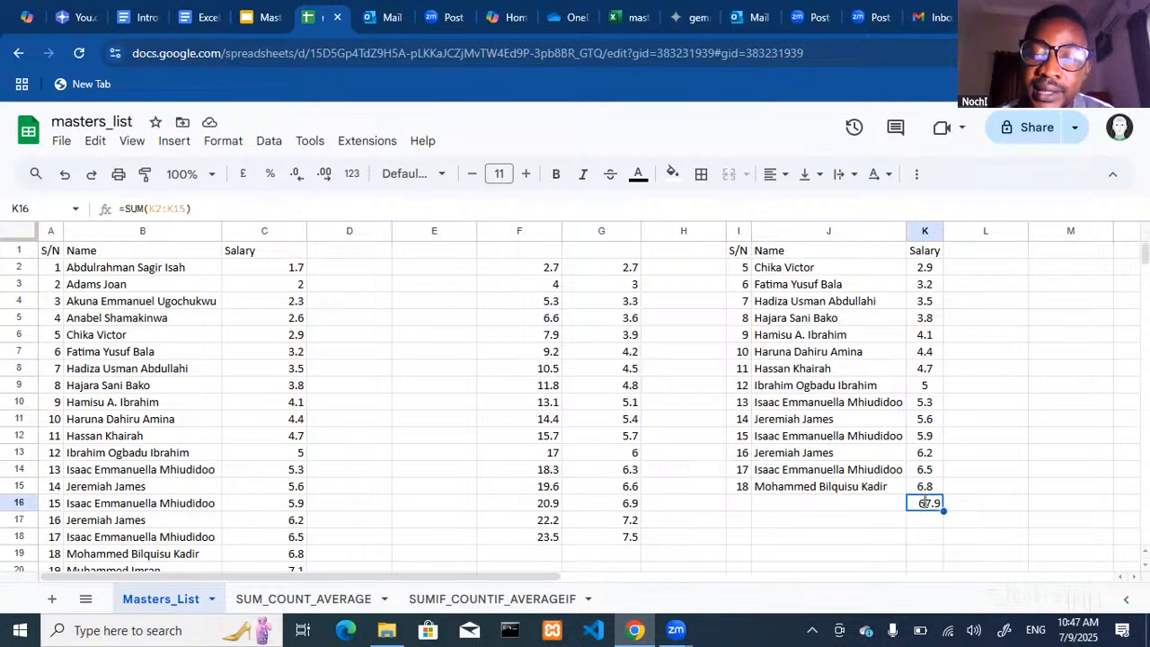
pyautogui.doubleClick(925, 503)
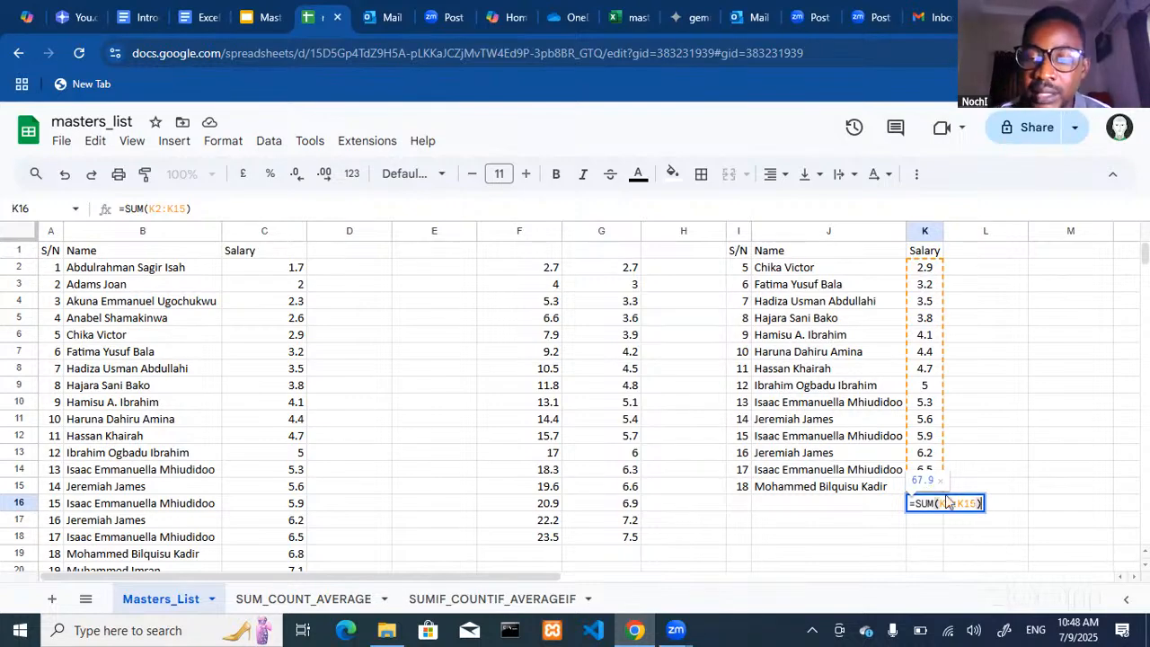
pyautogui.press('Return')
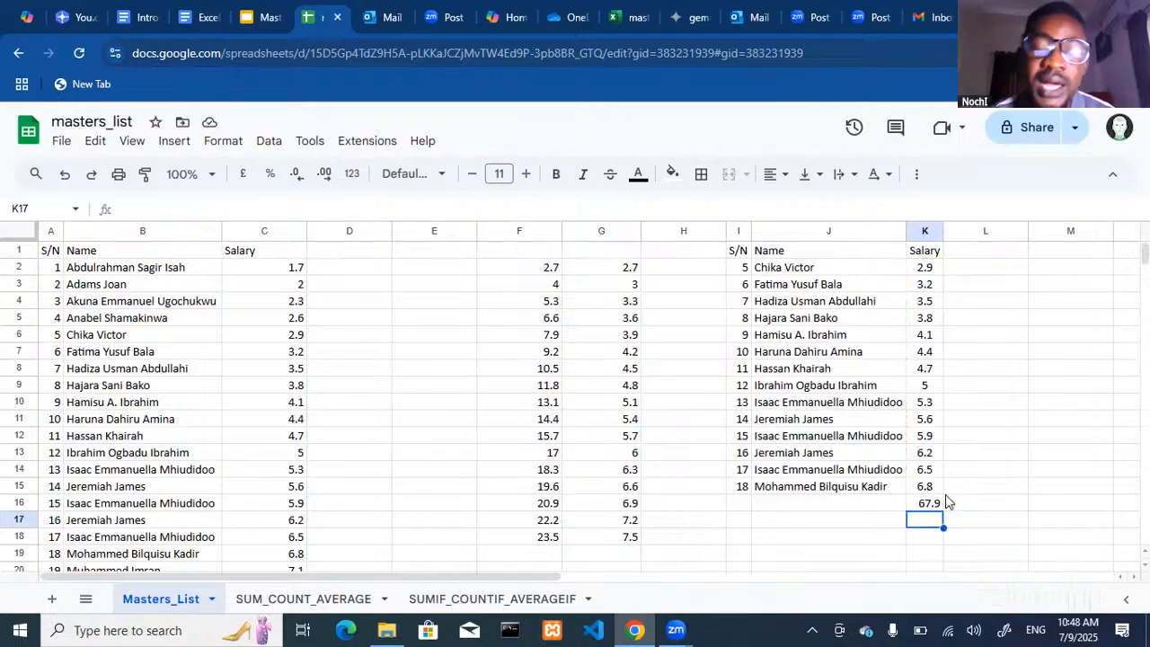
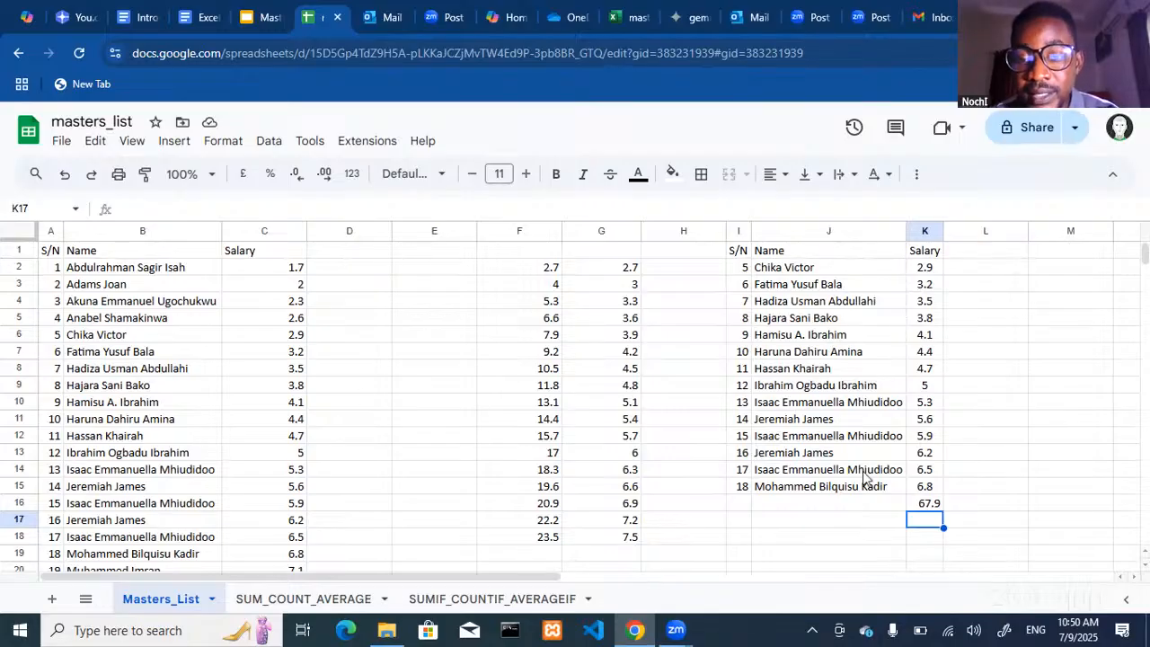
# Replace the function name in the K16 formula so that it reads =min(K2:K15).
pyautogui.press('Up')
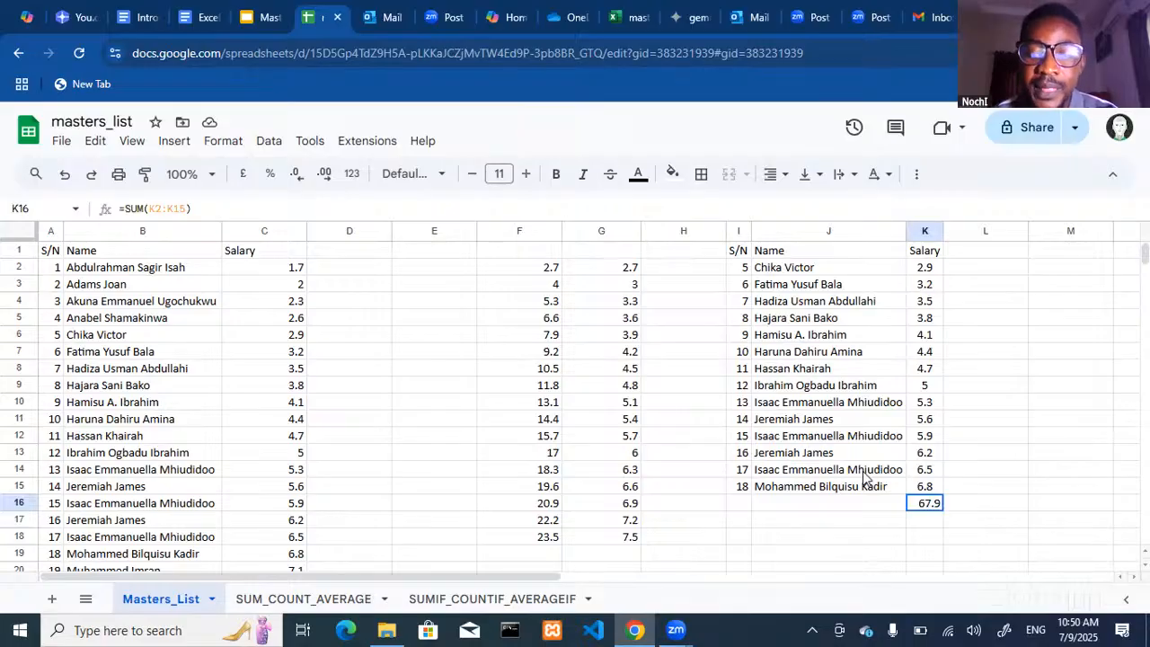
pyautogui.press('F2')
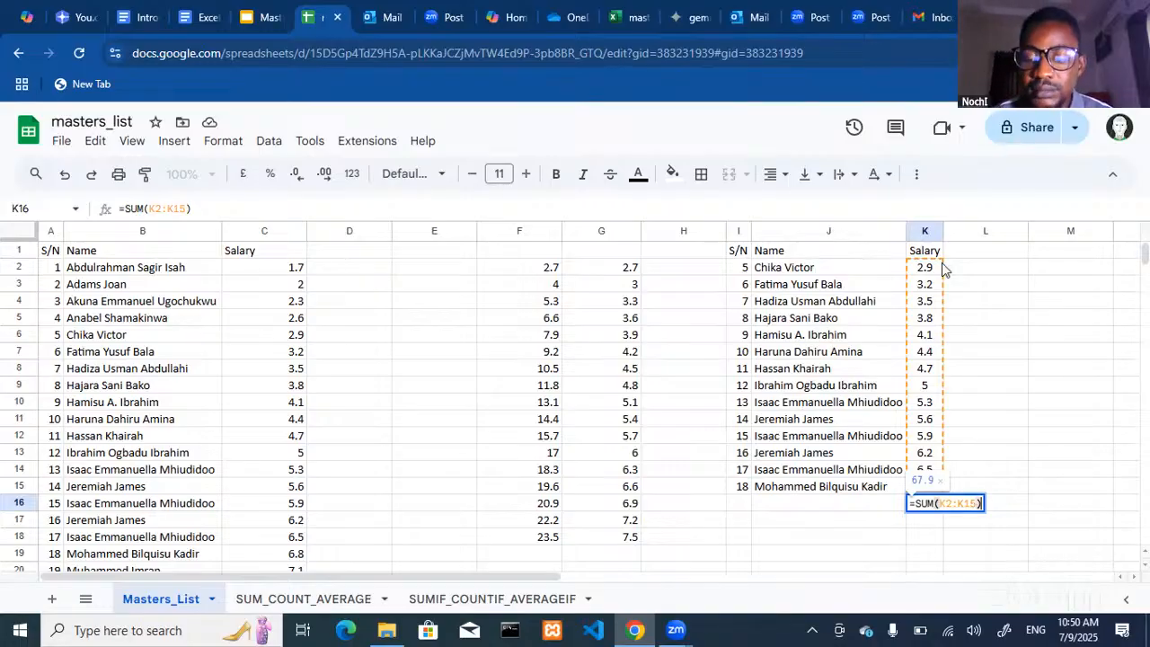
pyautogui.press('Left')
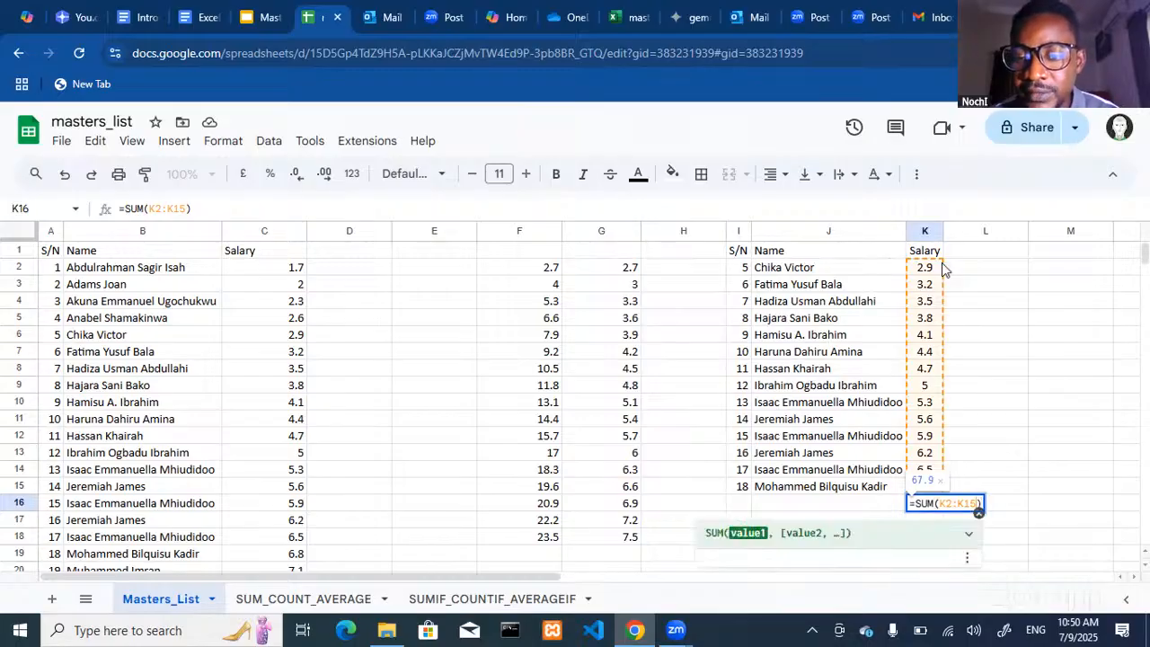
pyautogui.press('Left')
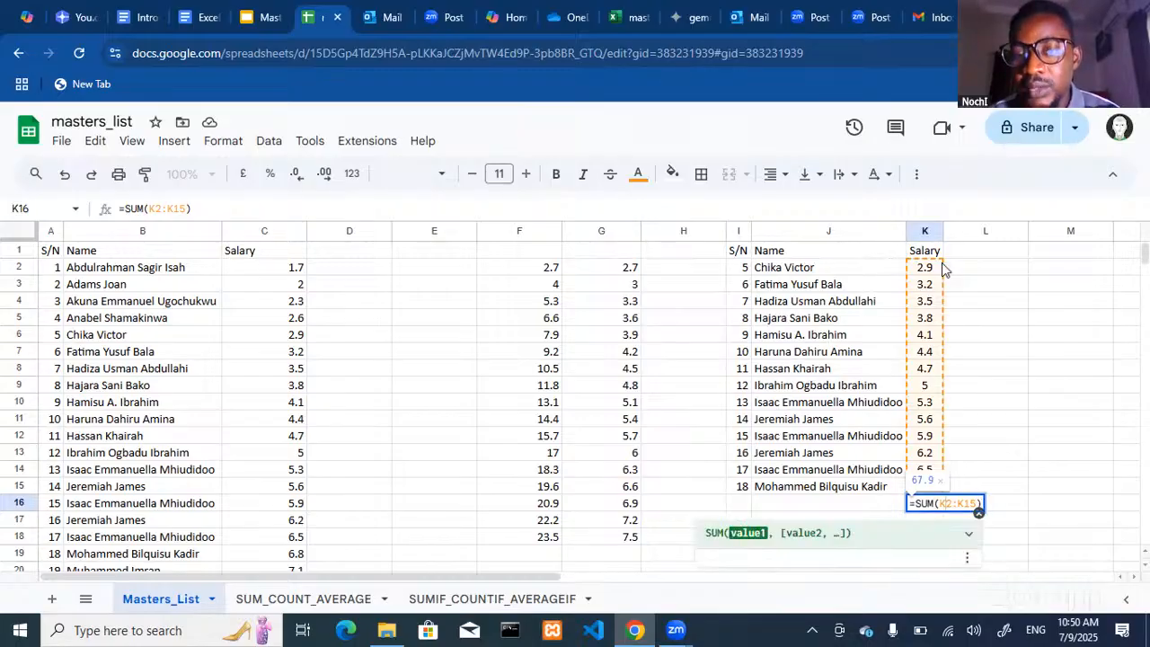
pyautogui.press('Right')
pyautogui.press('Right')
pyautogui.press('Right')
pyautogui.press('Right')
pyautogui.press('Right')
pyautogui.press('Right')
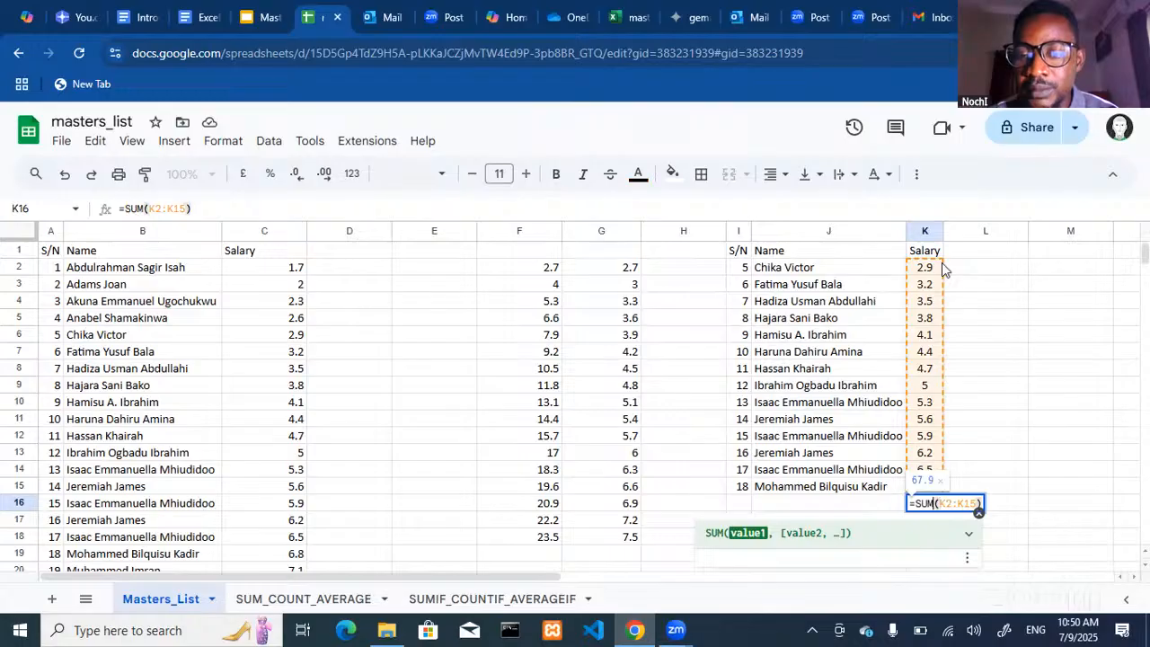
pyautogui.press('BackSpace')
pyautogui.press('BackSpace')
pyautogui.press('BackSpace')
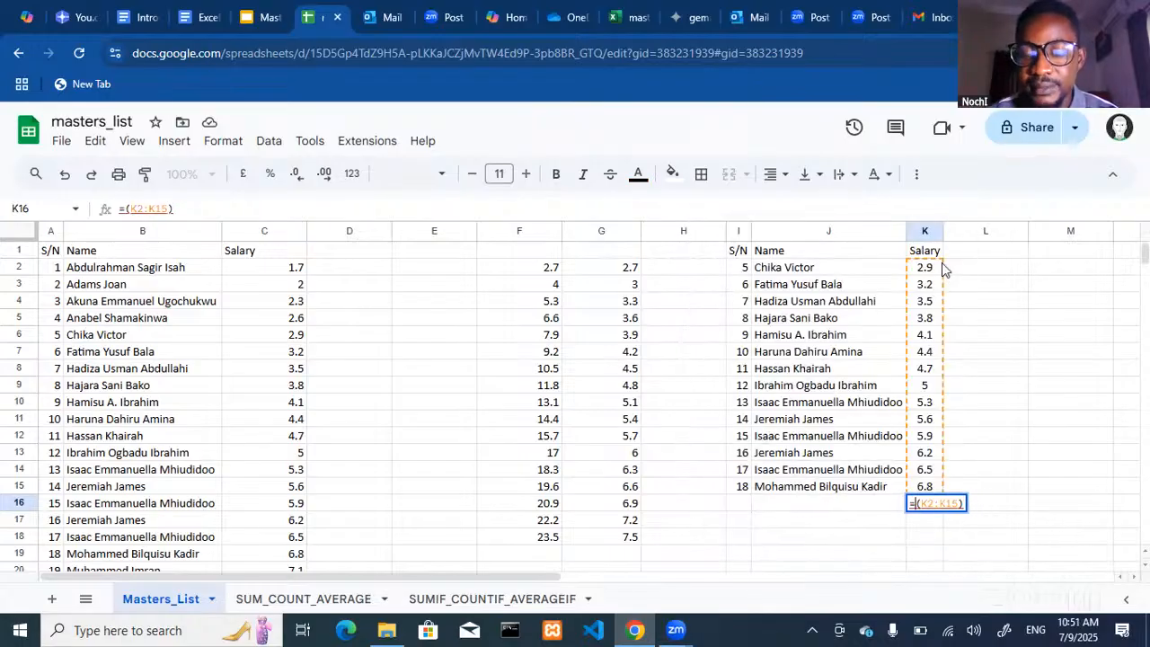
pyautogui.write('min')
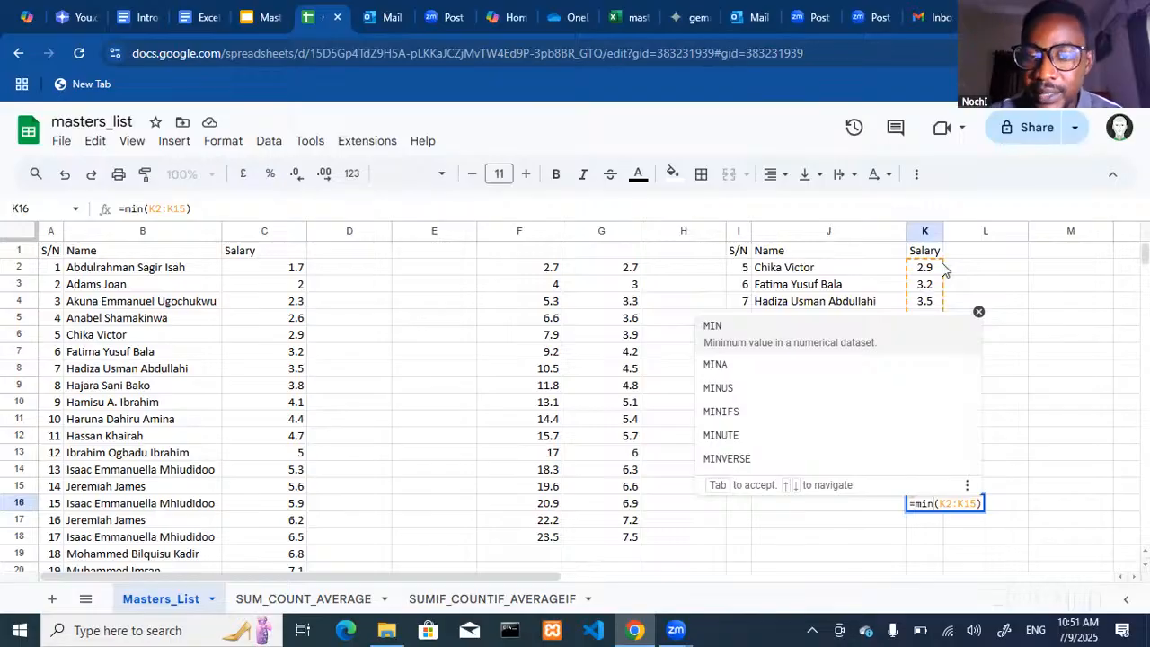
pyautogui.press('Down')
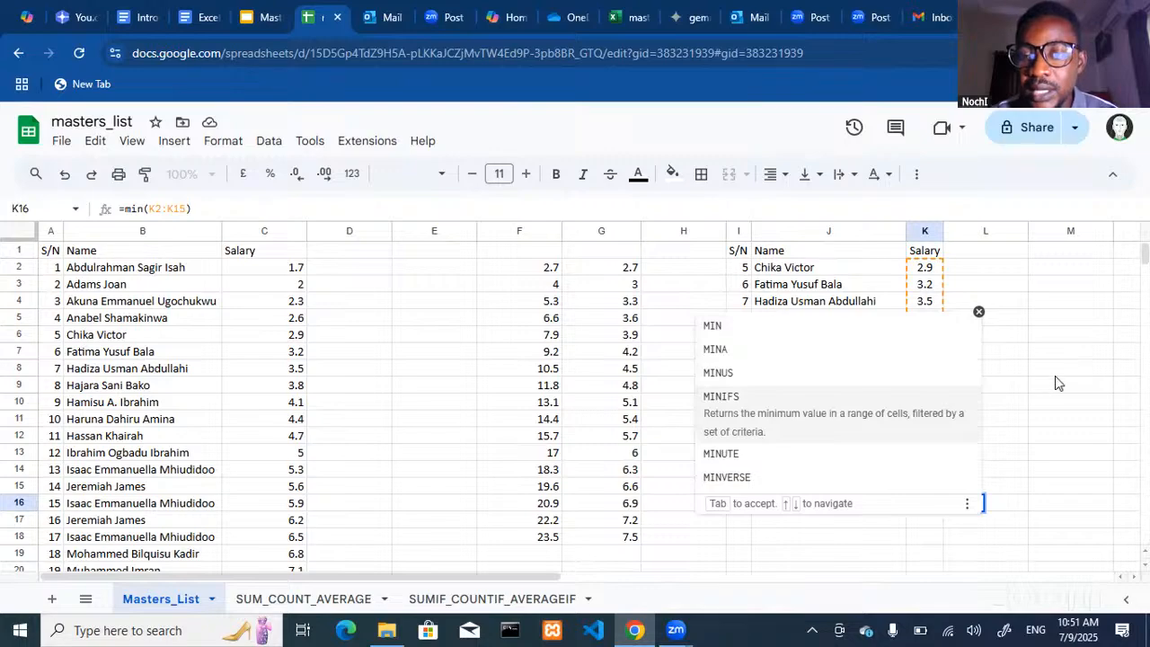
pyautogui.click(978, 312)
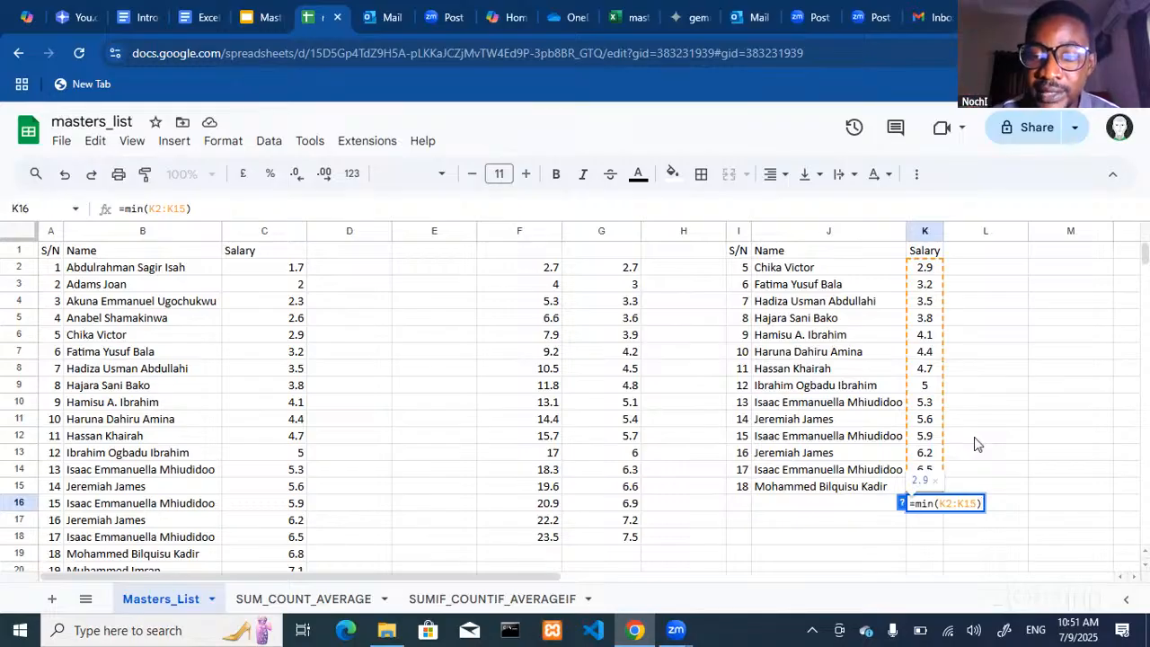
pyautogui.press('Return')
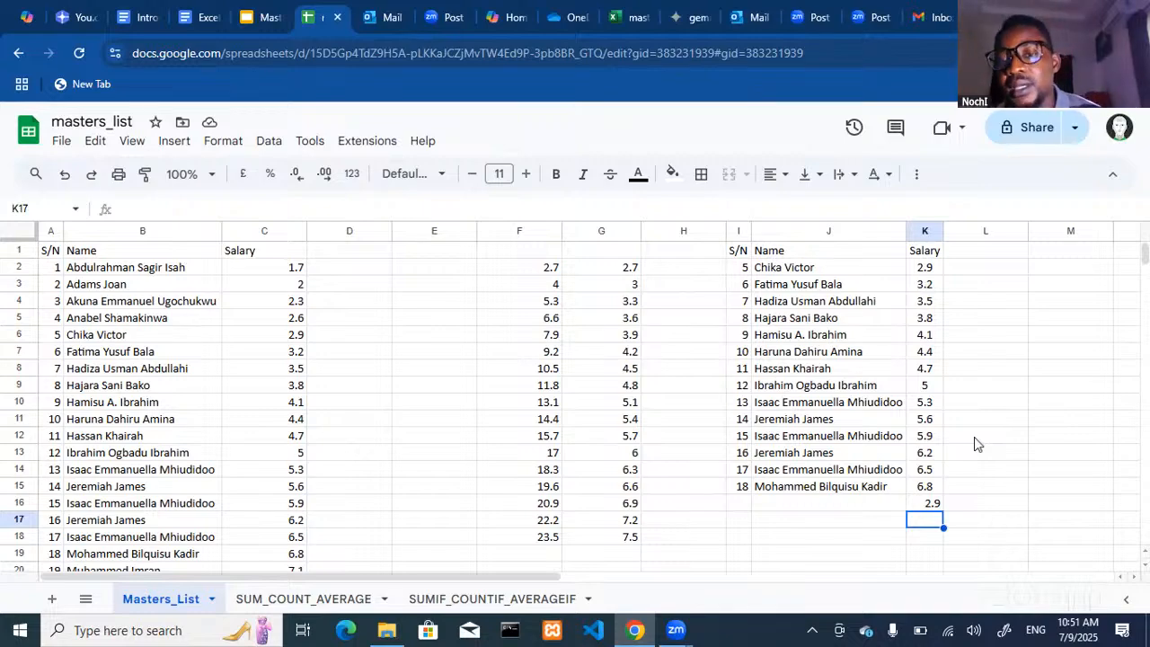
# Recheck the MIN formula in K16, and find the highest salary in L16 with the formula =max(K2:K16).
pyautogui.press('Up')
pyautogui.press('F2')
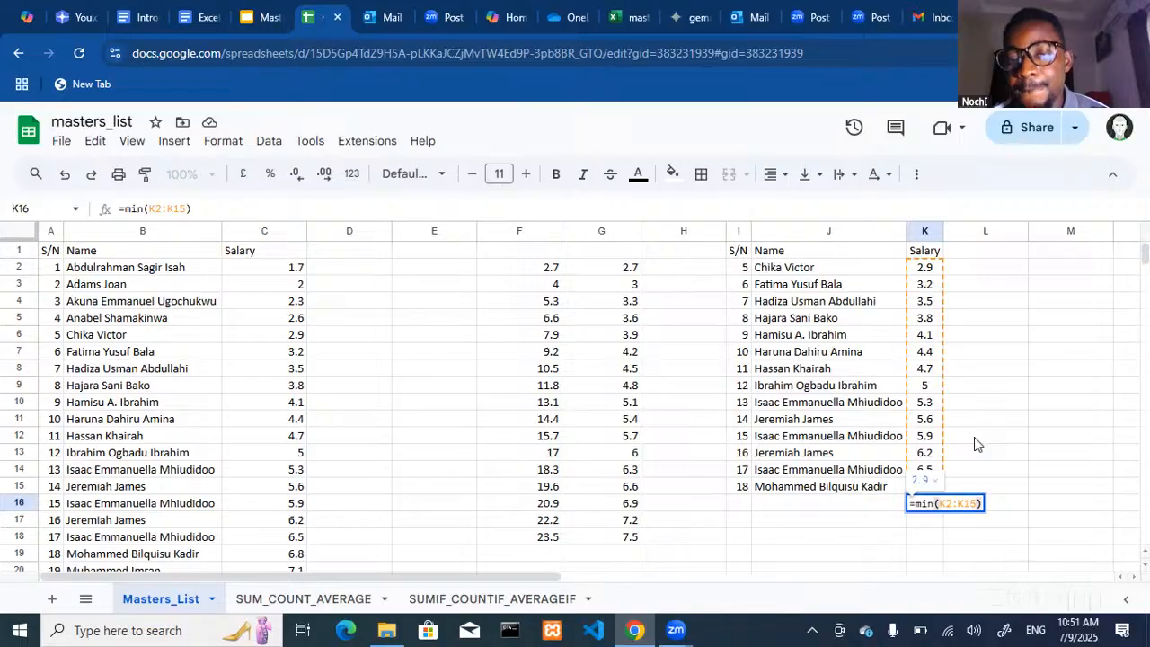
pyautogui.press('Tab')
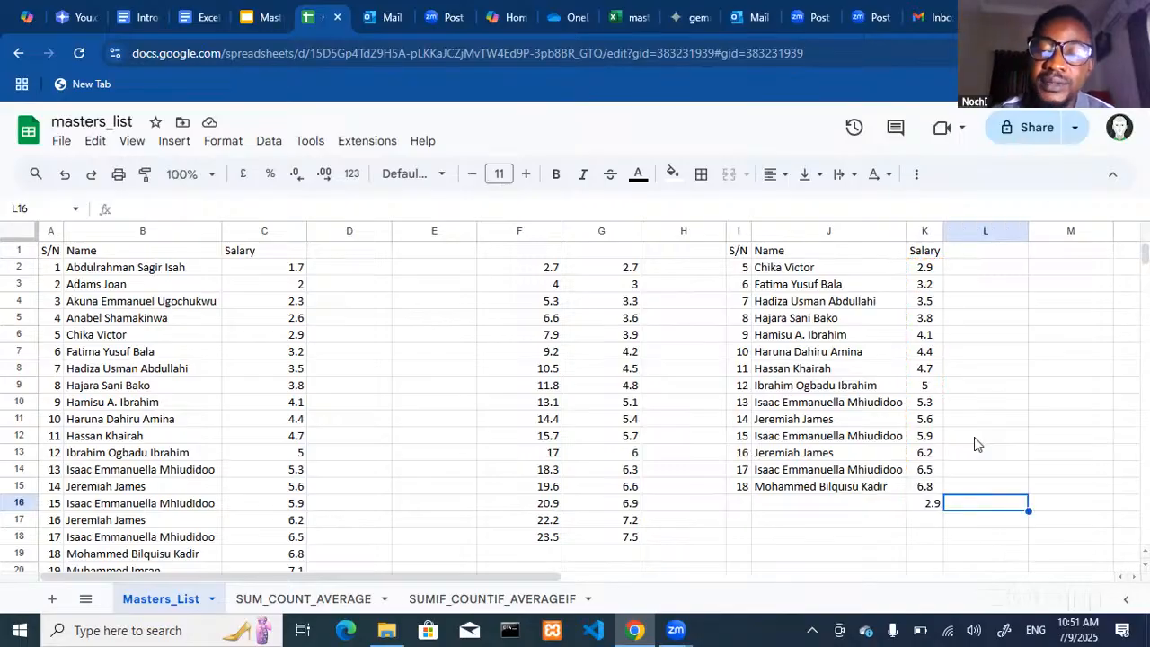
pyautogui.write('=')
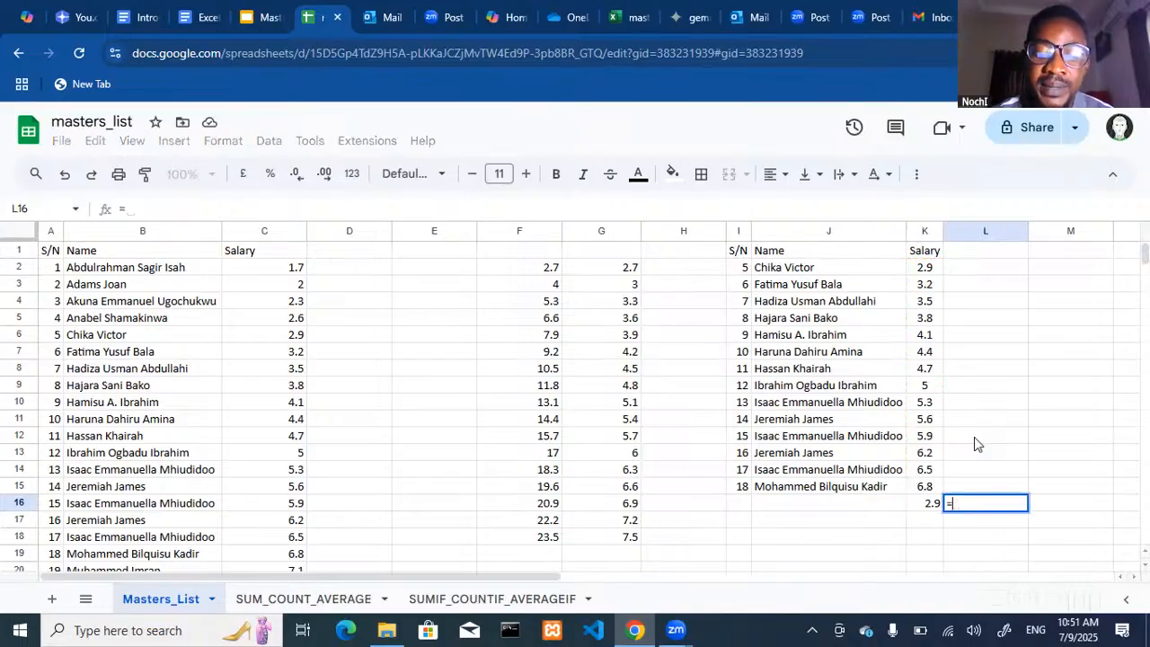
pyautogui.write('max')
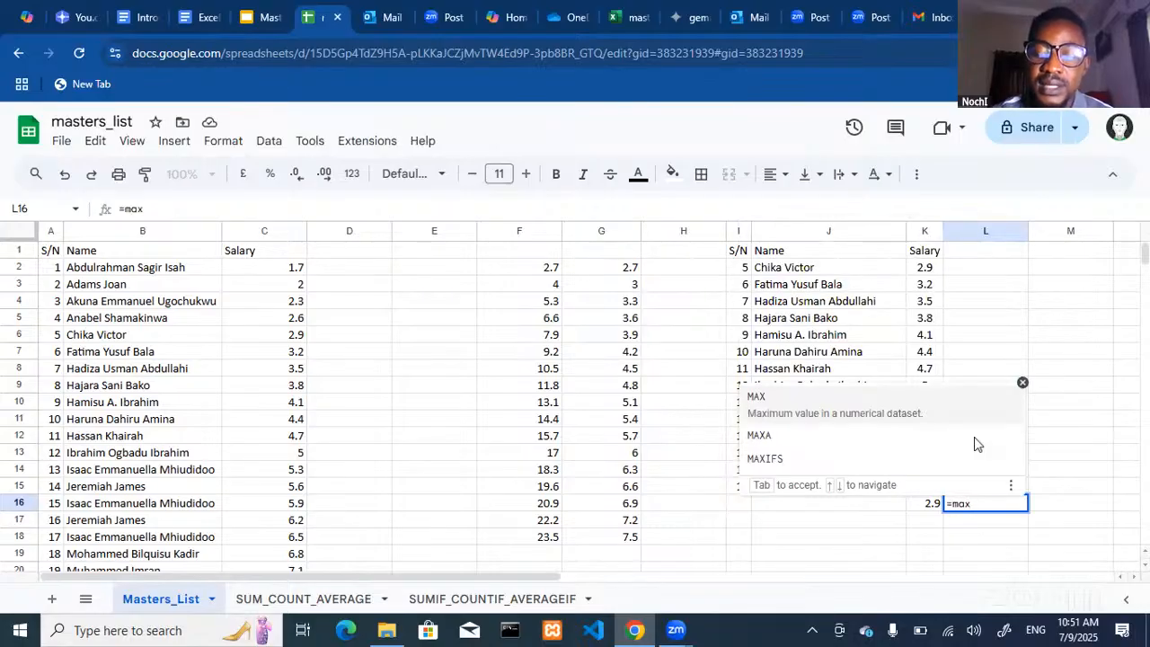
pyautogui.write('(')
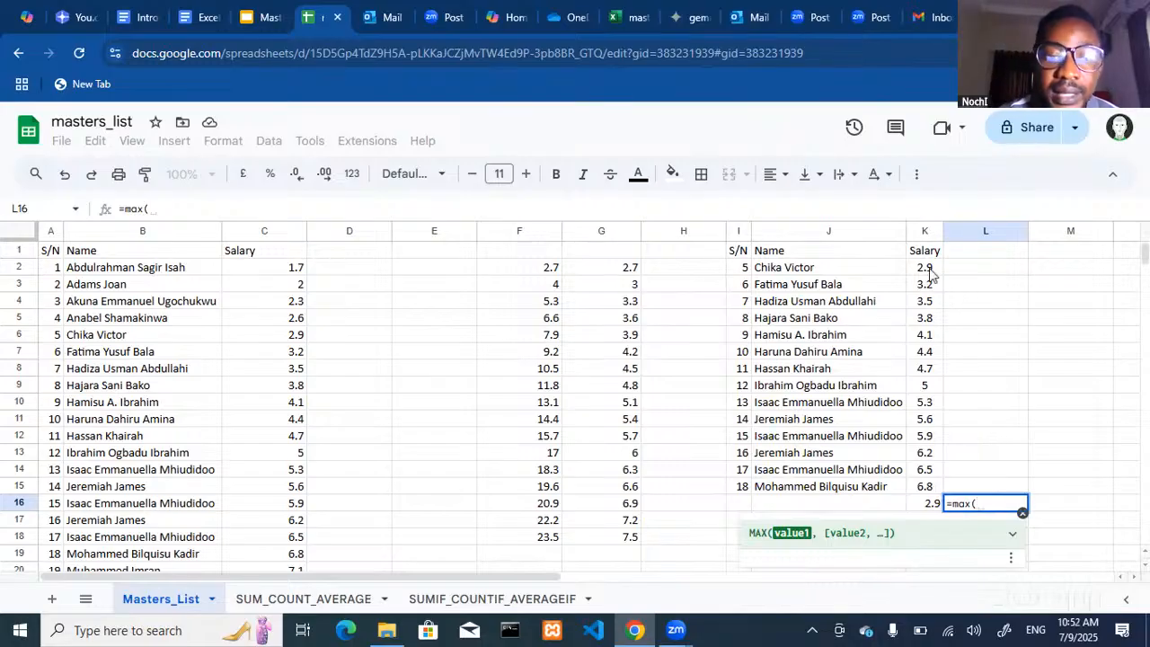
pyautogui.write('K')
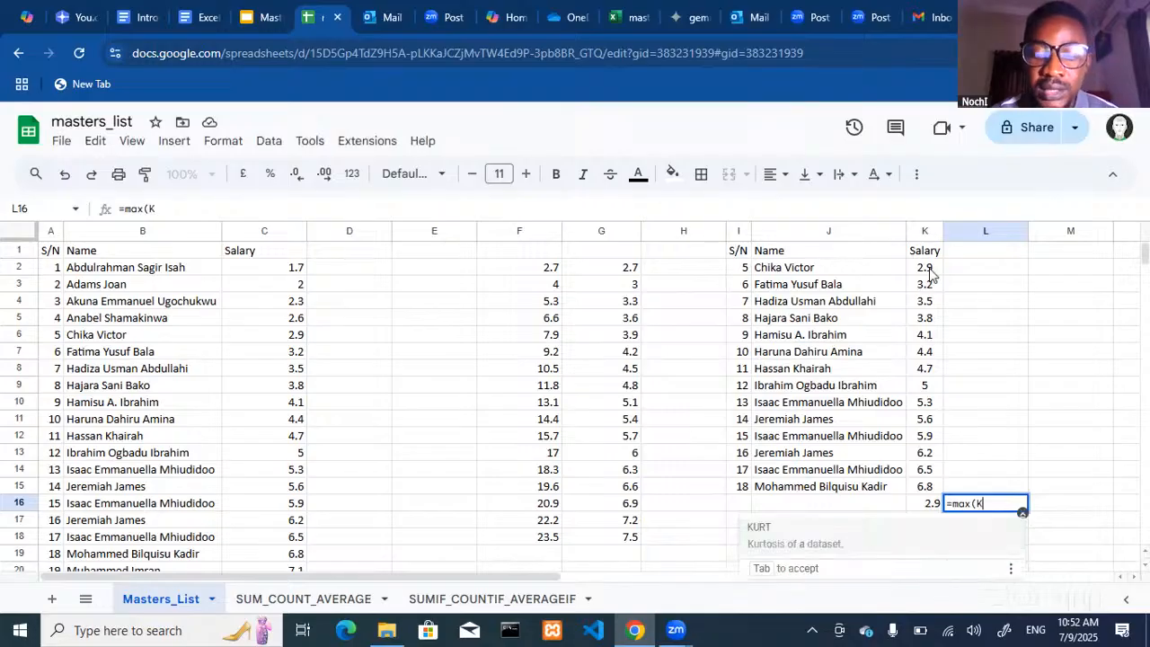
pyautogui.write('2')
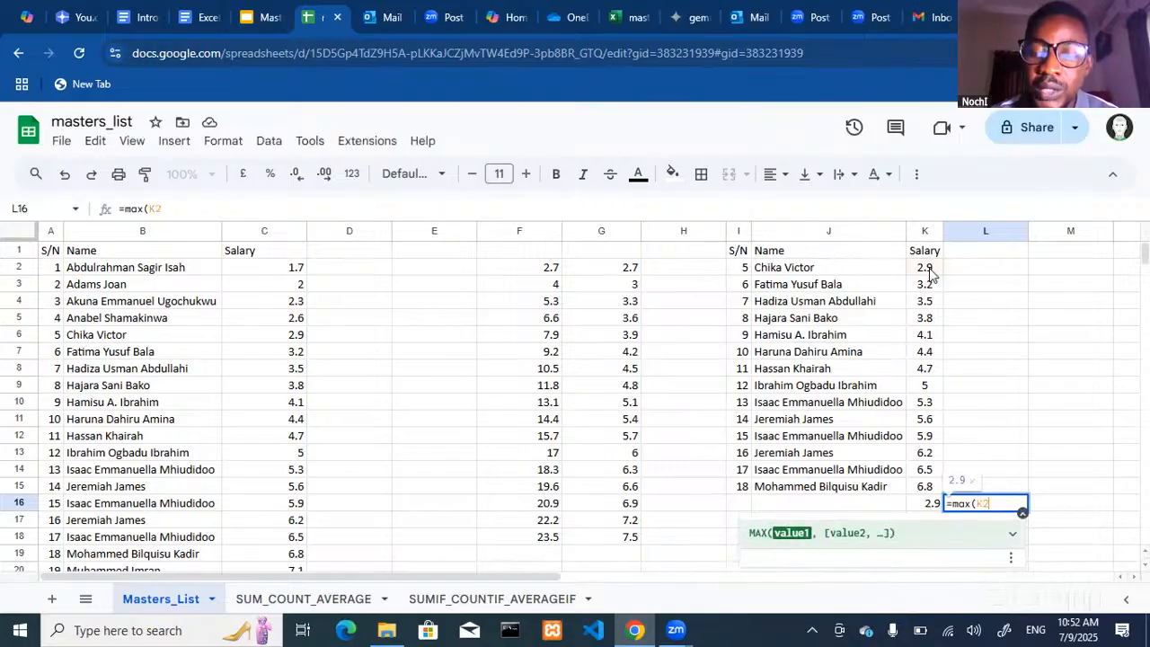
pyautogui.write(':')
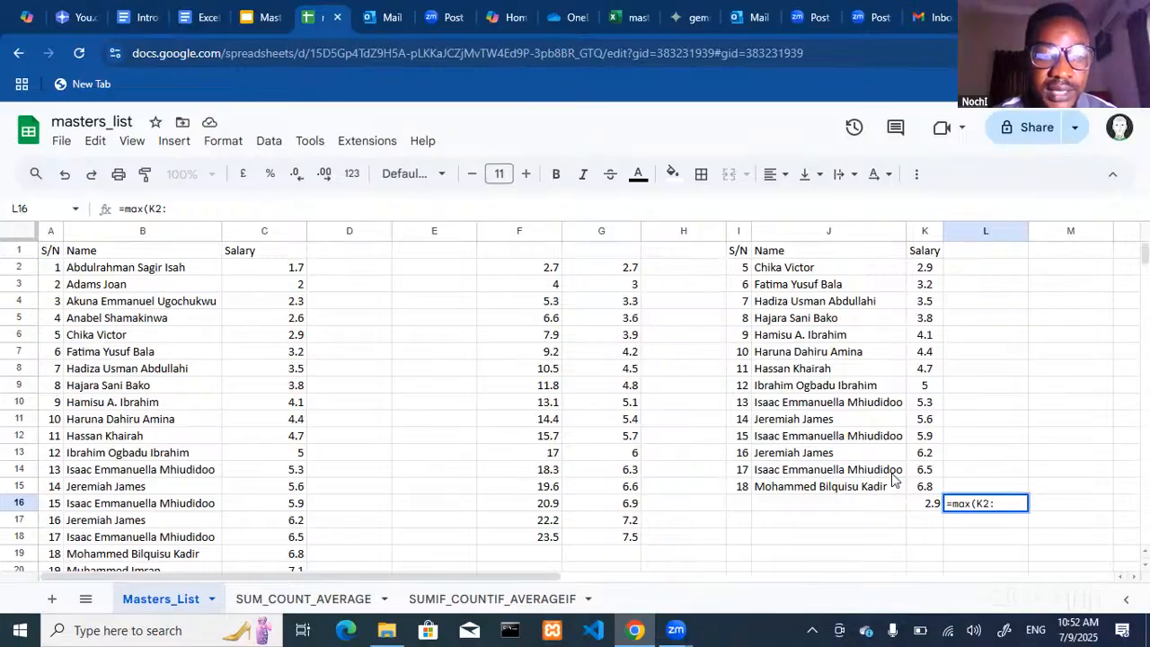
pyautogui.write('K')
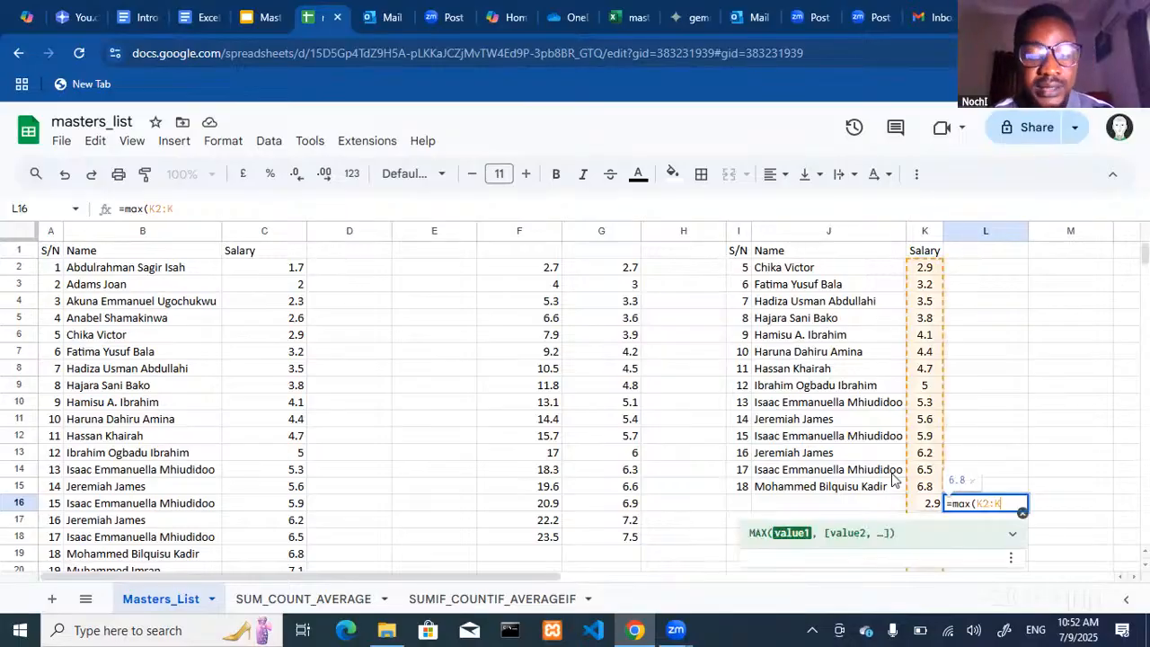
pyautogui.write('16')
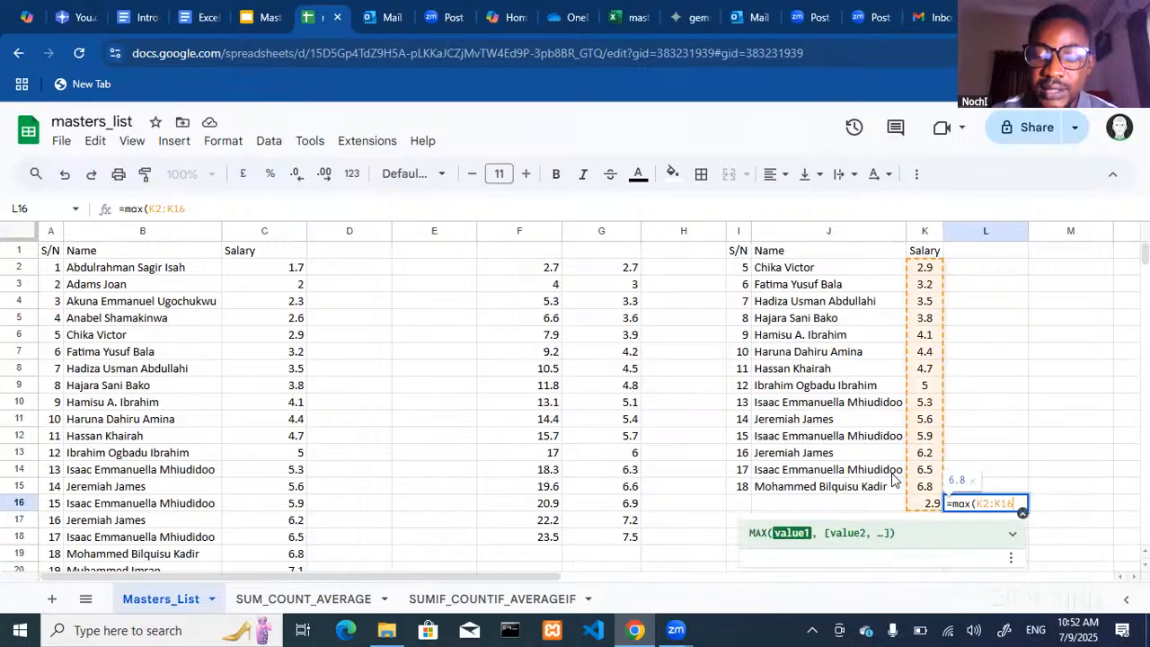
pyautogui.write(')')
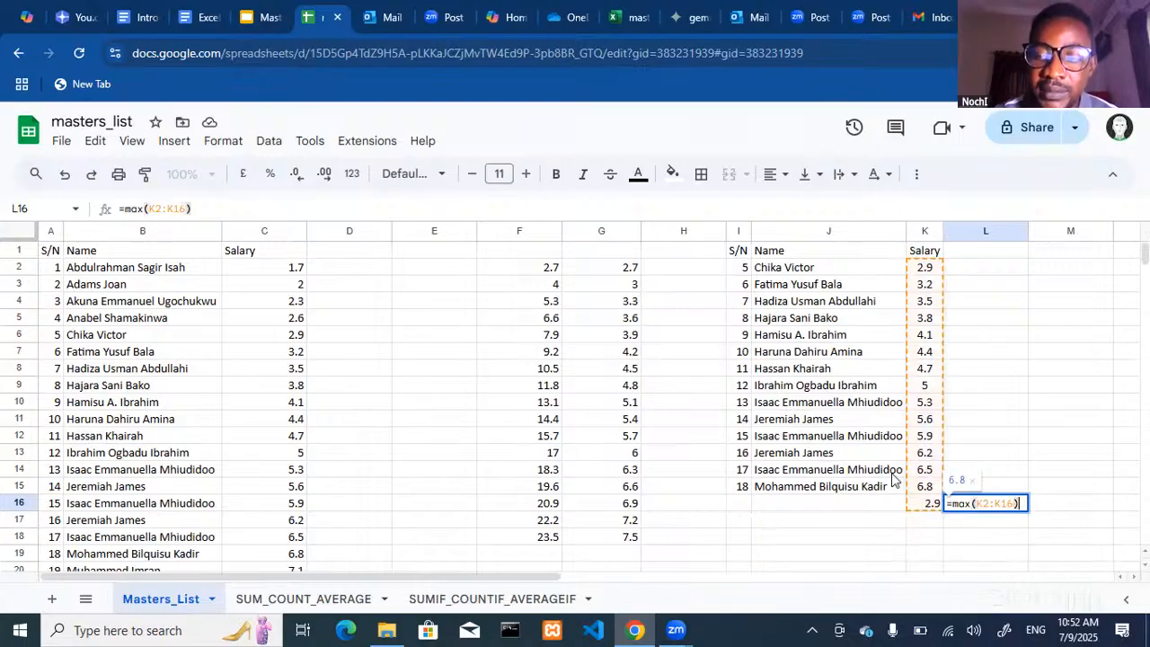
pyautogui.press('Return')
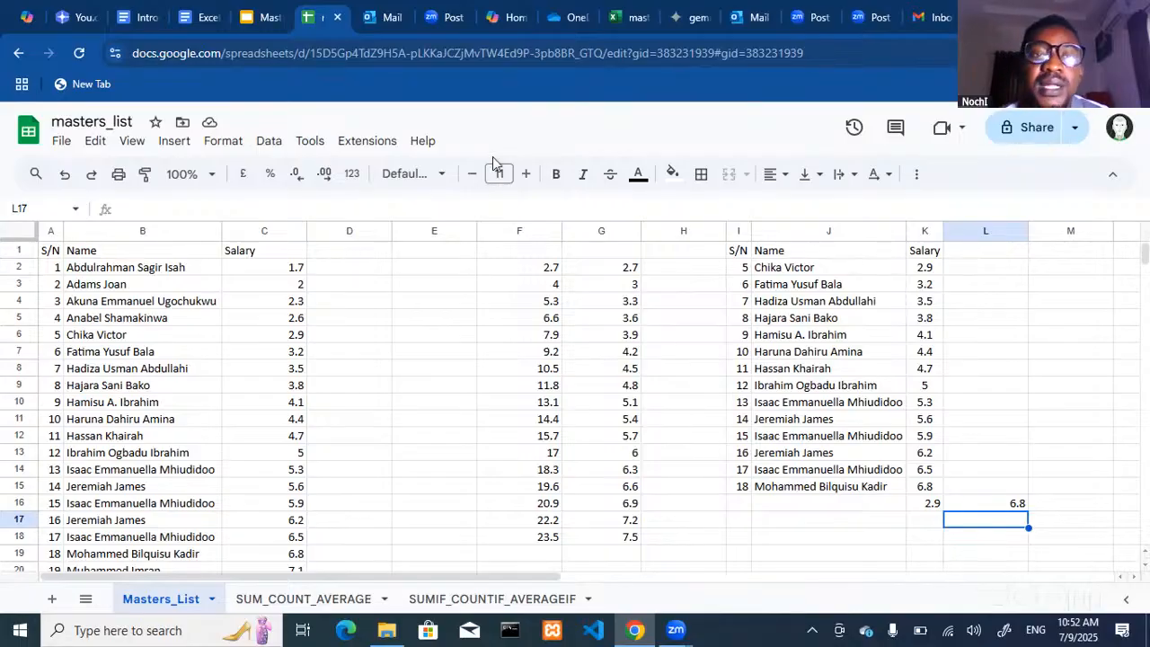
# Consult the common Excel functions slide, and add the labels Max in L15 and Average in M15 of the masters_list sheet.
pyautogui.click(245, 19)
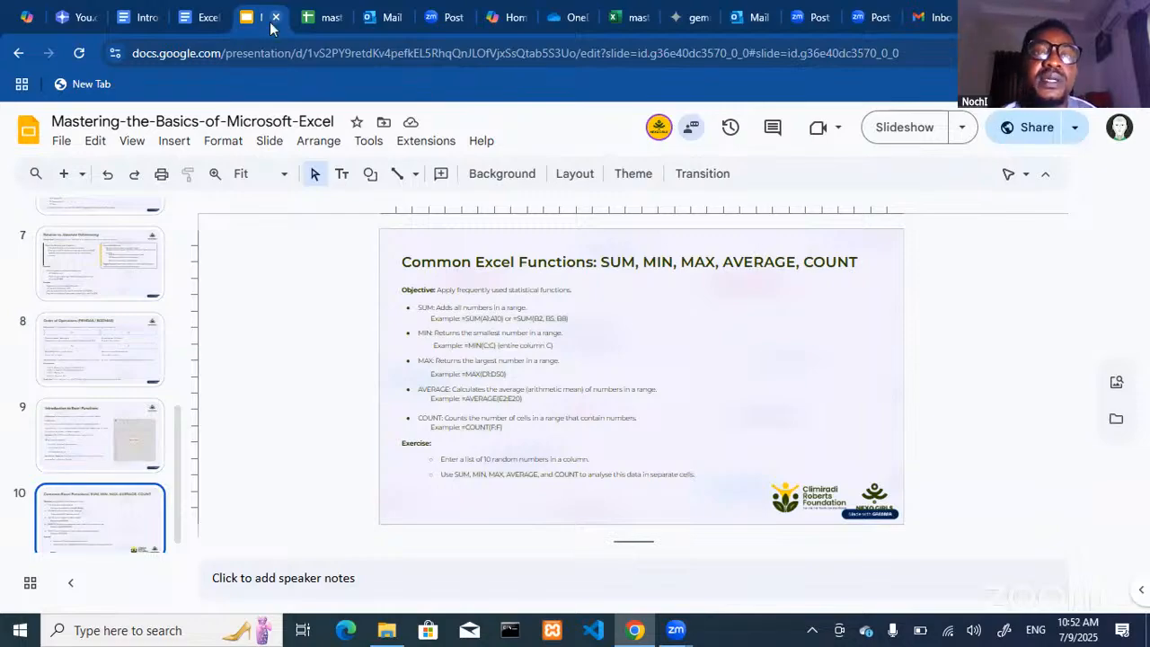
pyautogui.click(326, 20)
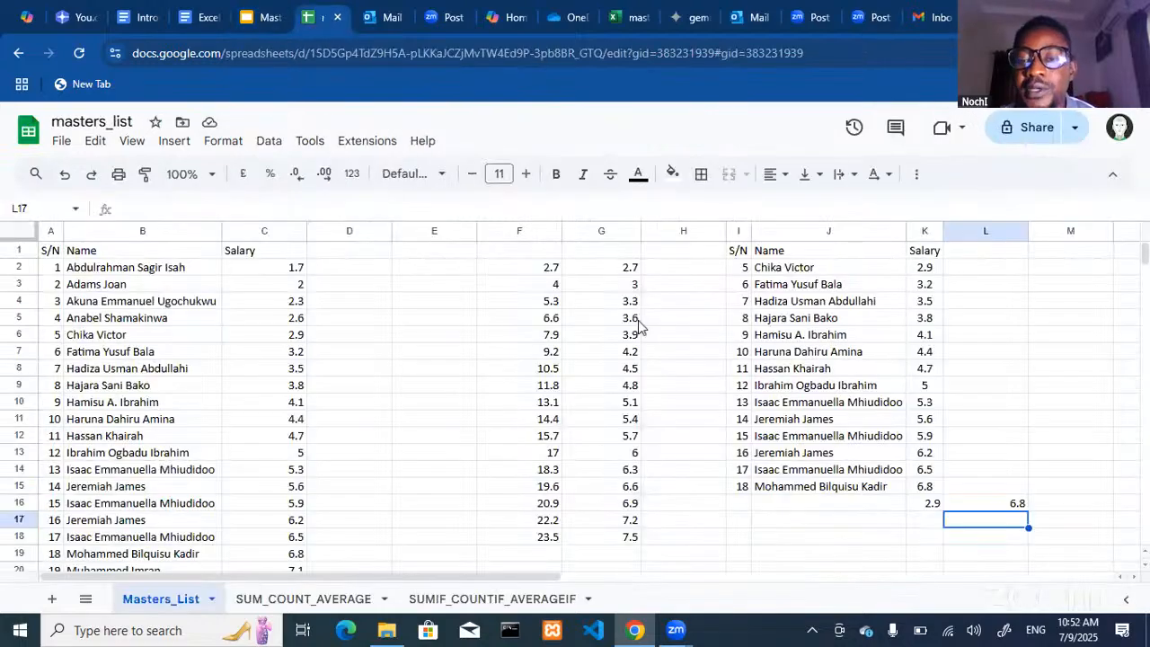
pyautogui.press('Up')
pyautogui.press('Right')
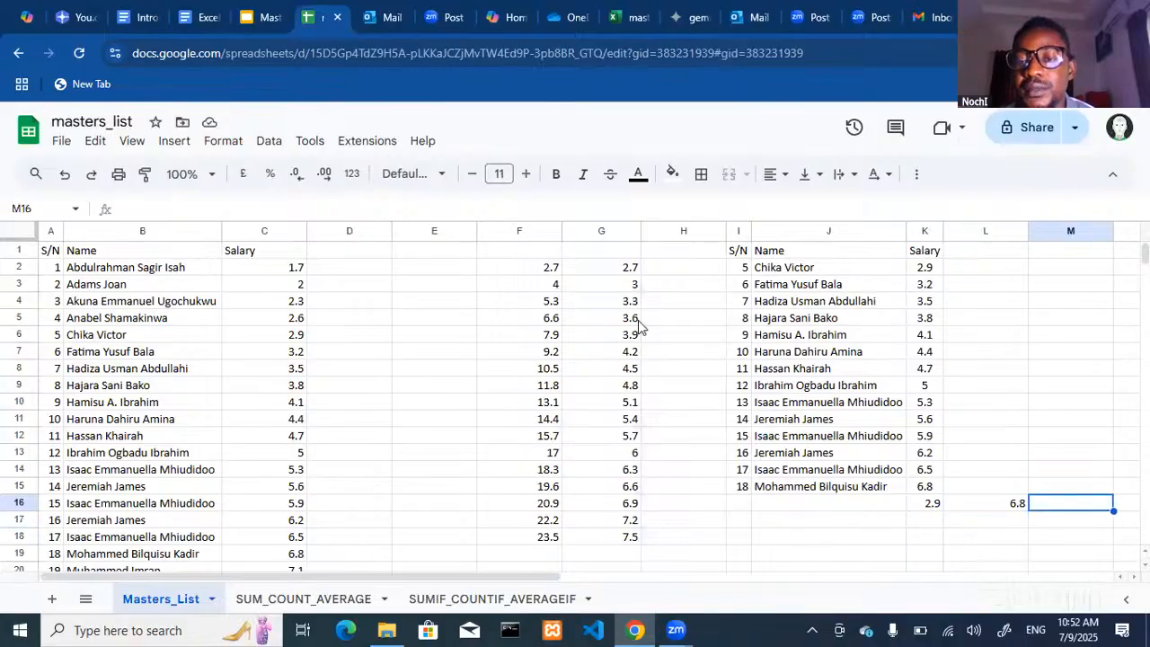
pyautogui.press('Up')
pyautogui.press('Left')
pyautogui.write('Max')
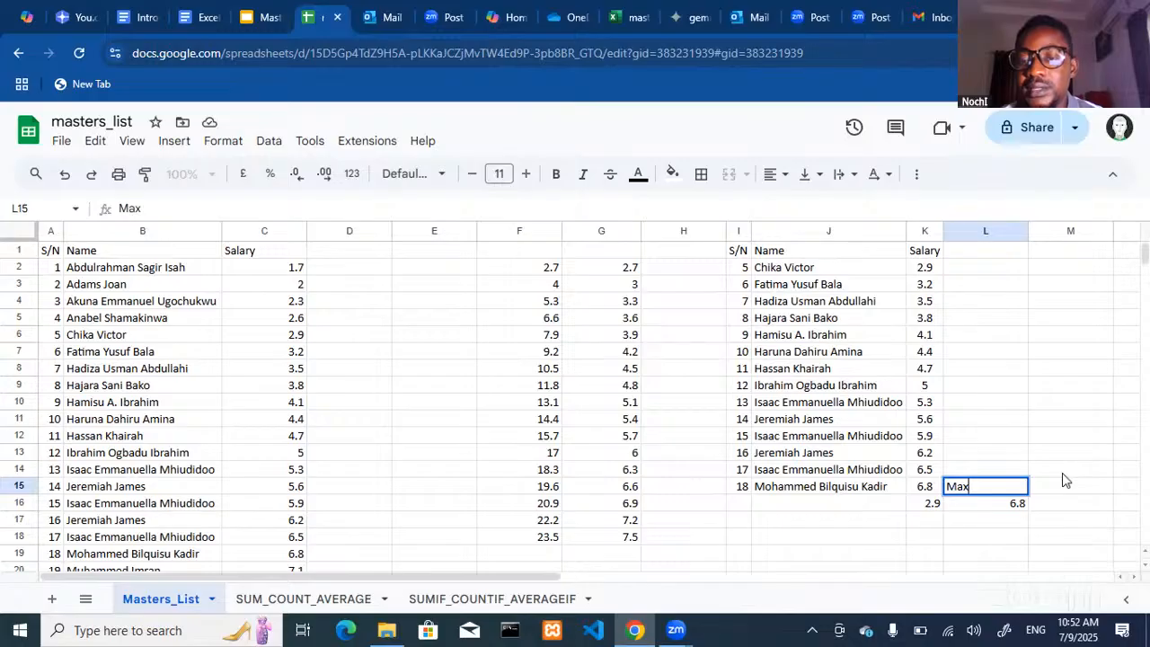
pyautogui.press('Tab')
pyautogui.write('A')
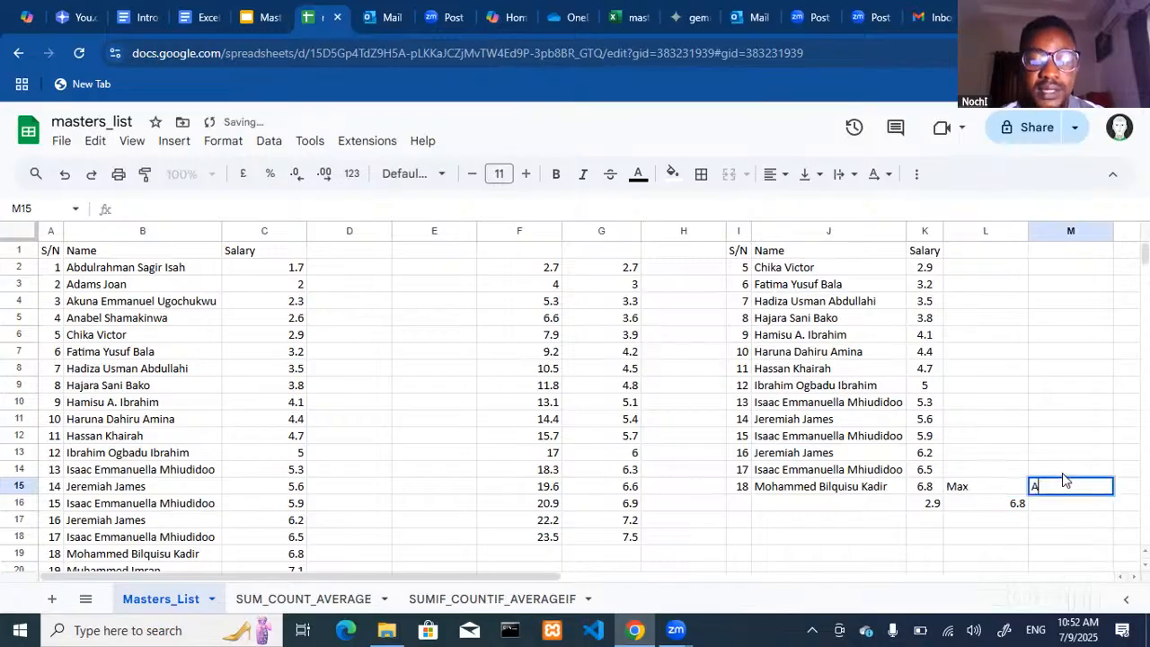
pyautogui.write('ve')
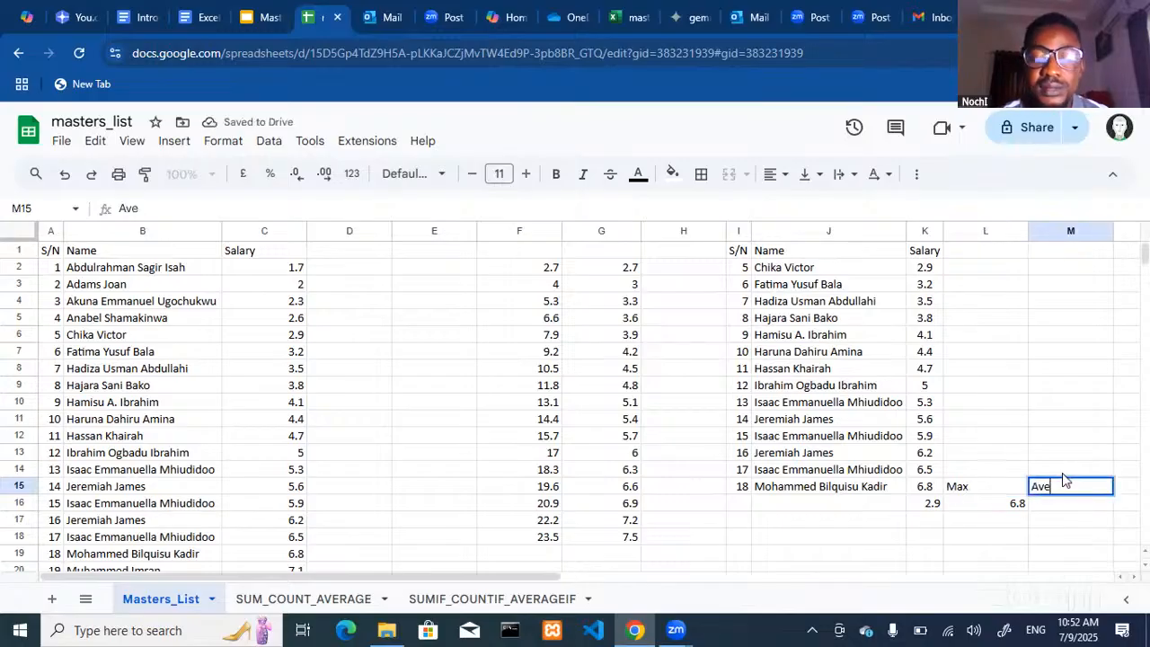
pyautogui.write('rage')
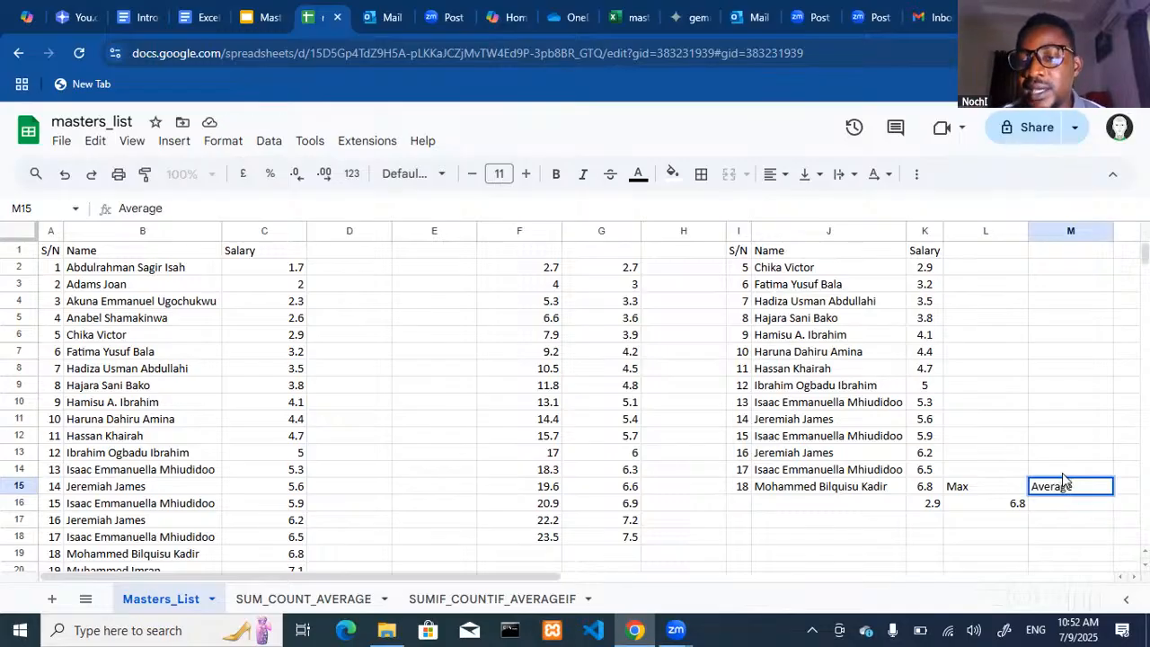
pyautogui.press('Return')
# Calculate the average salary in M16 with the formula =AVERAGE(K2:k16).
pyautogui.write('=')
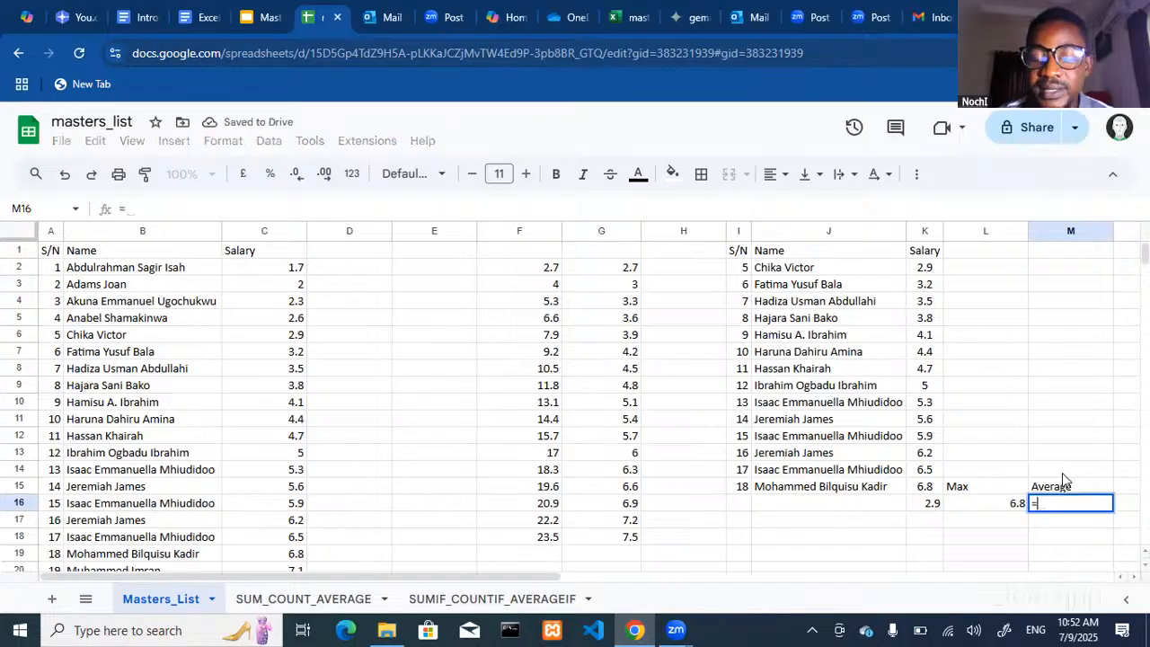
pyautogui.write('av')
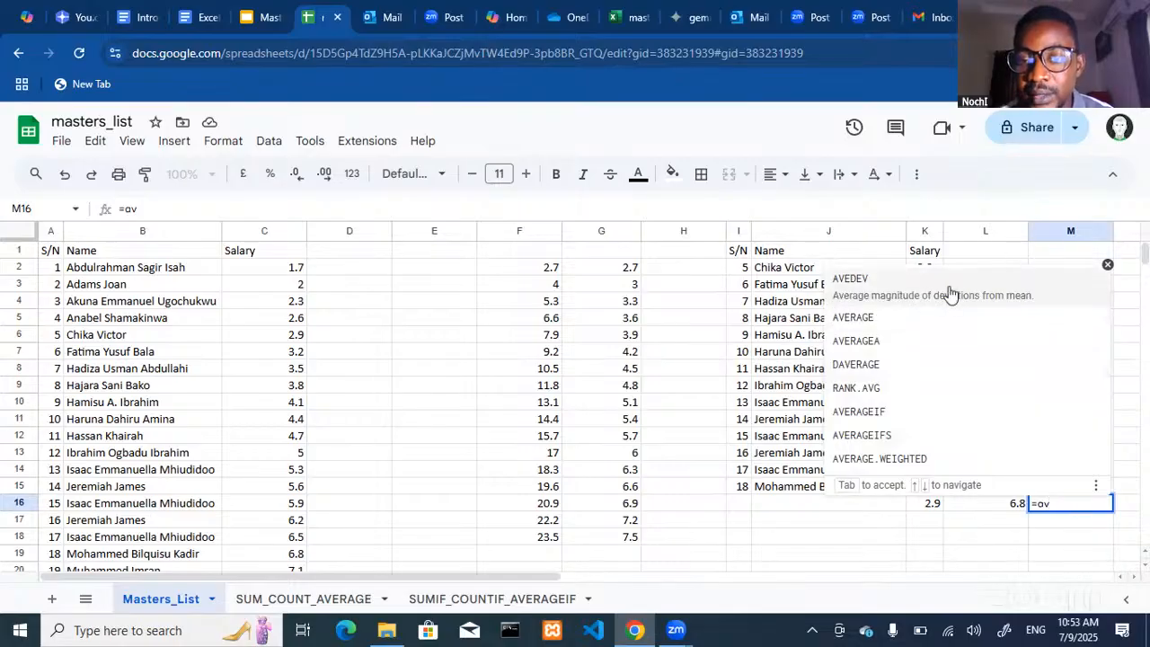
pyautogui.click(880, 312)
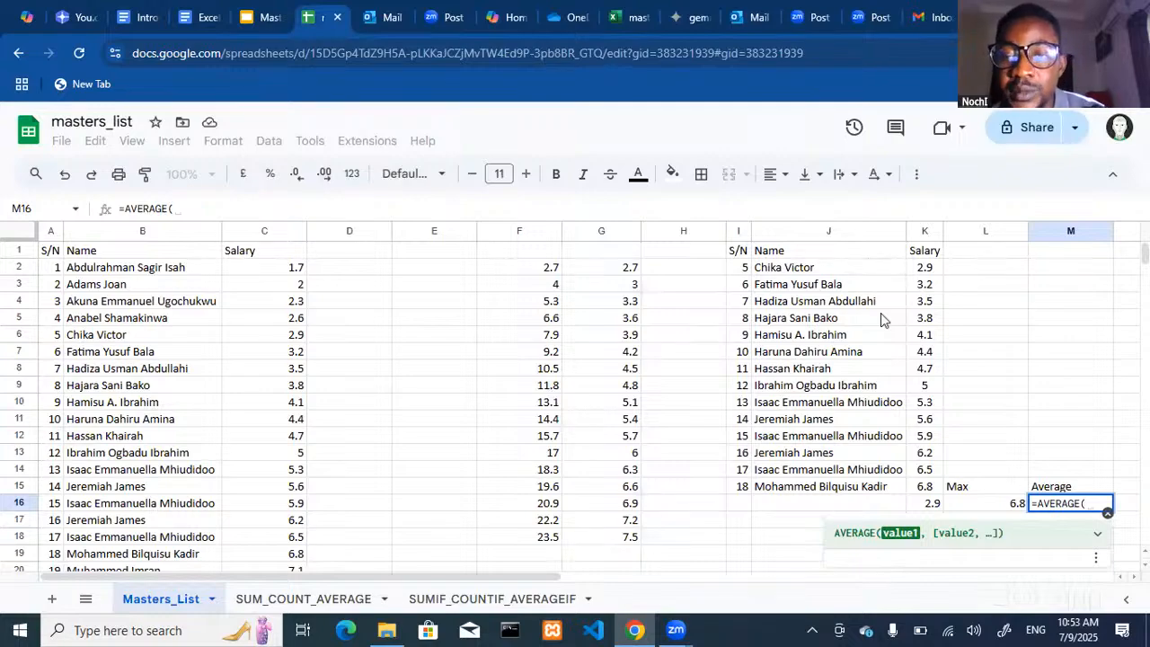
pyautogui.write('K')
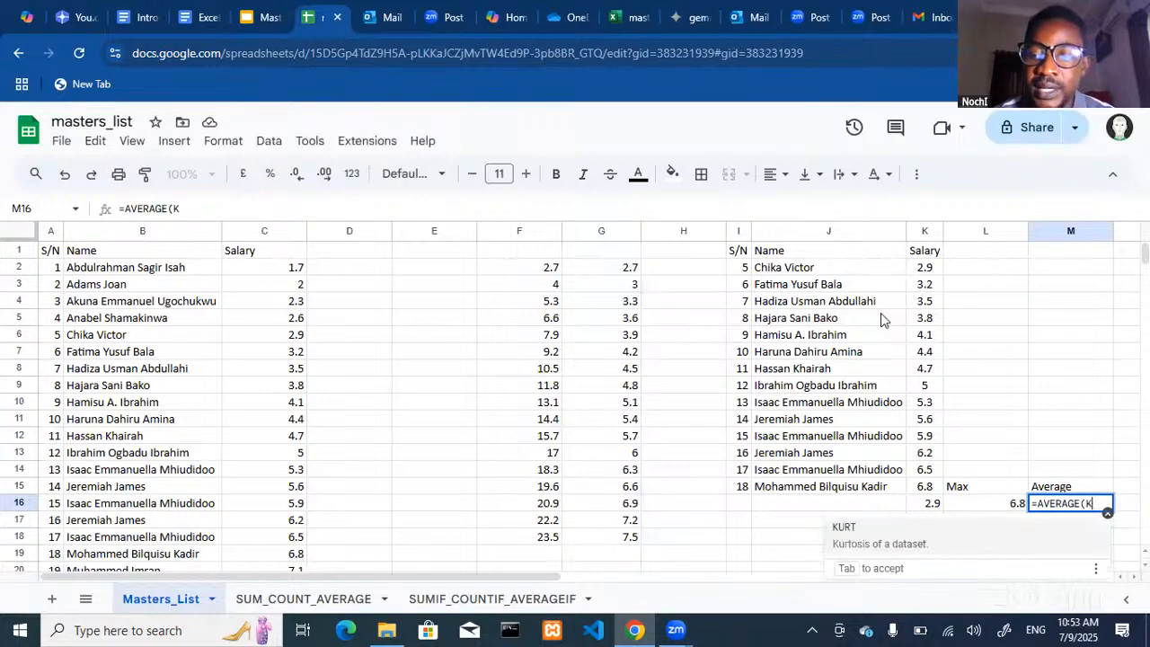
pyautogui.write('2')
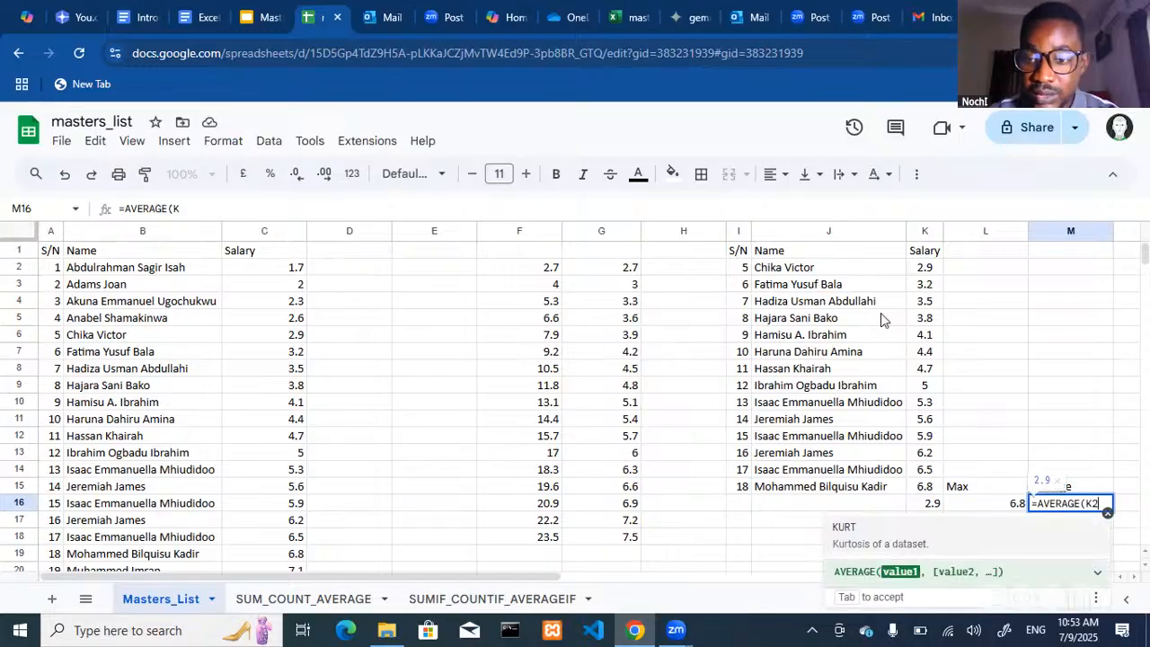
pyautogui.write(':')
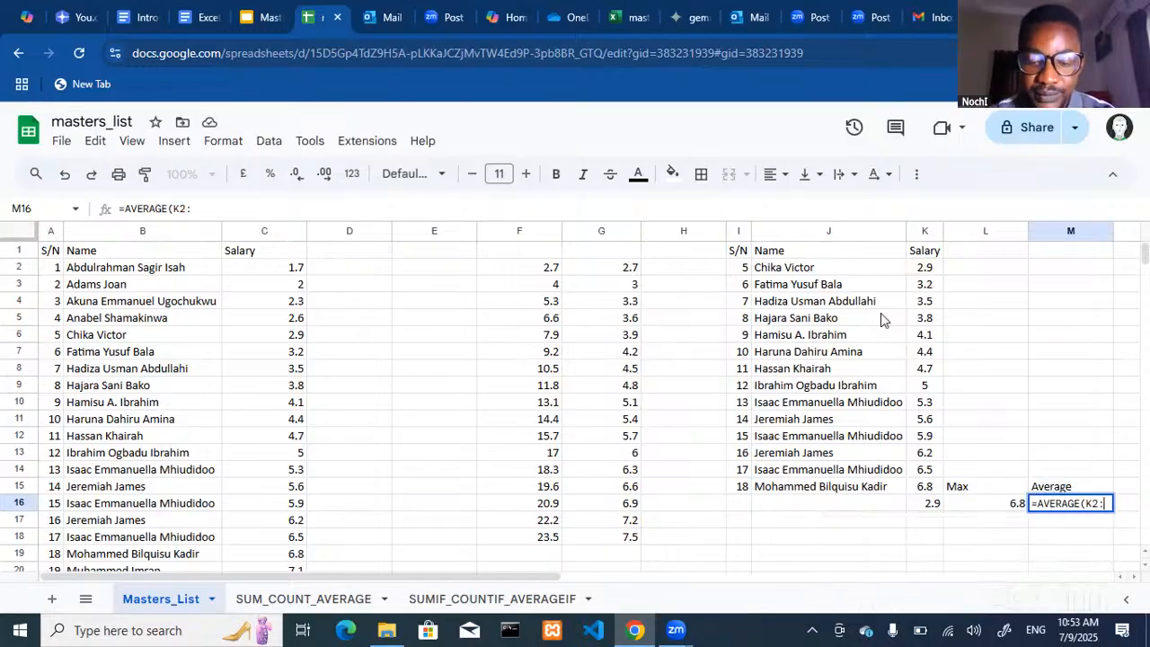
pyautogui.write('k16')
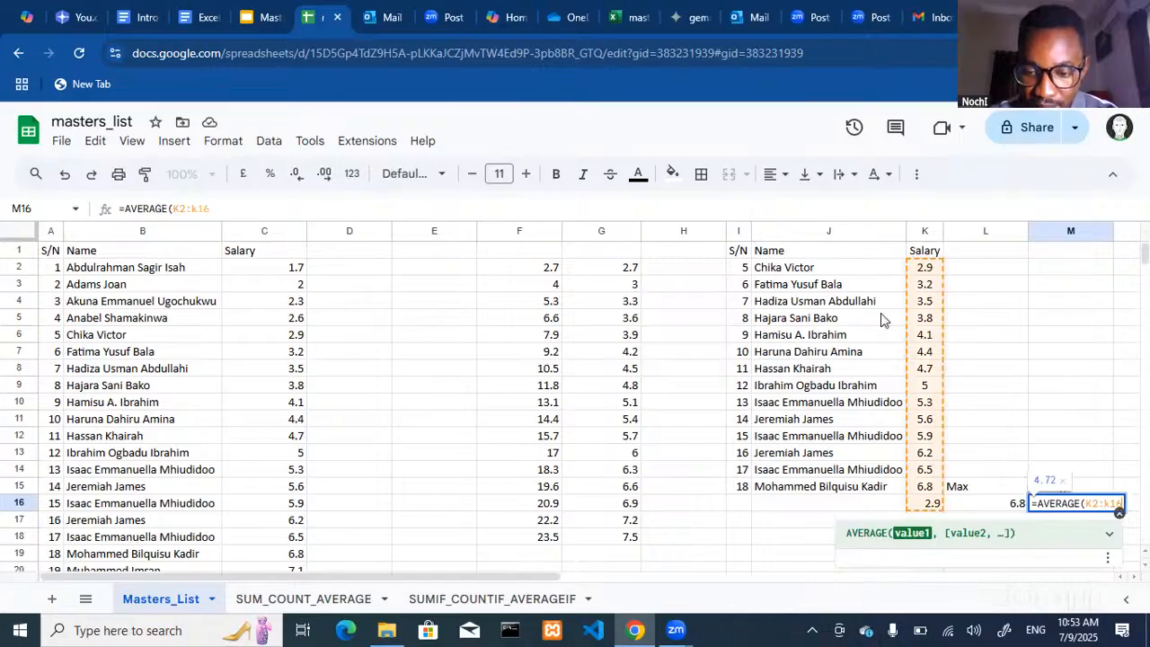
pyautogui.write(')')
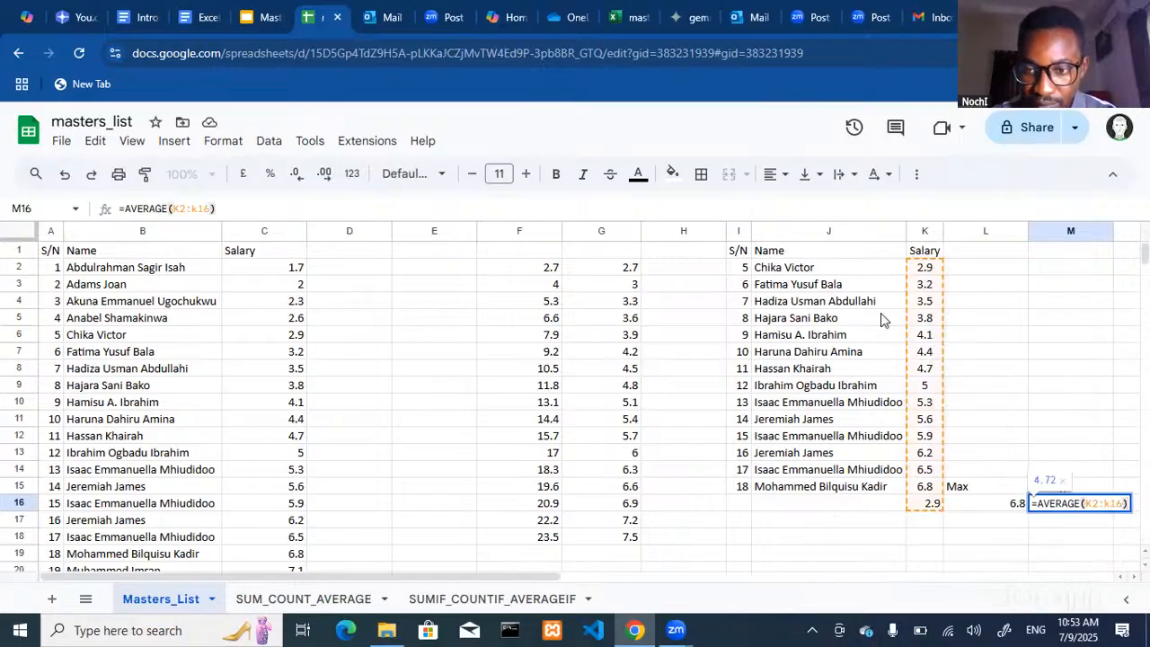
pyautogui.press('Return')
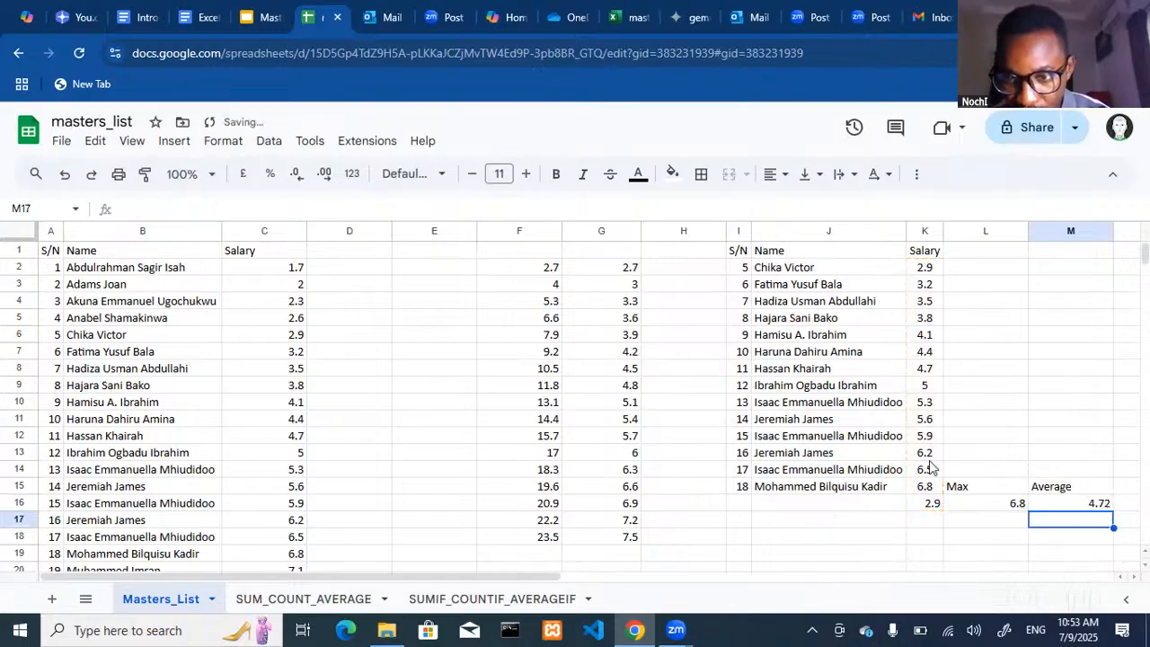
# Add the label count in N15, beside the Average label.
pyautogui.click(1133, 580)
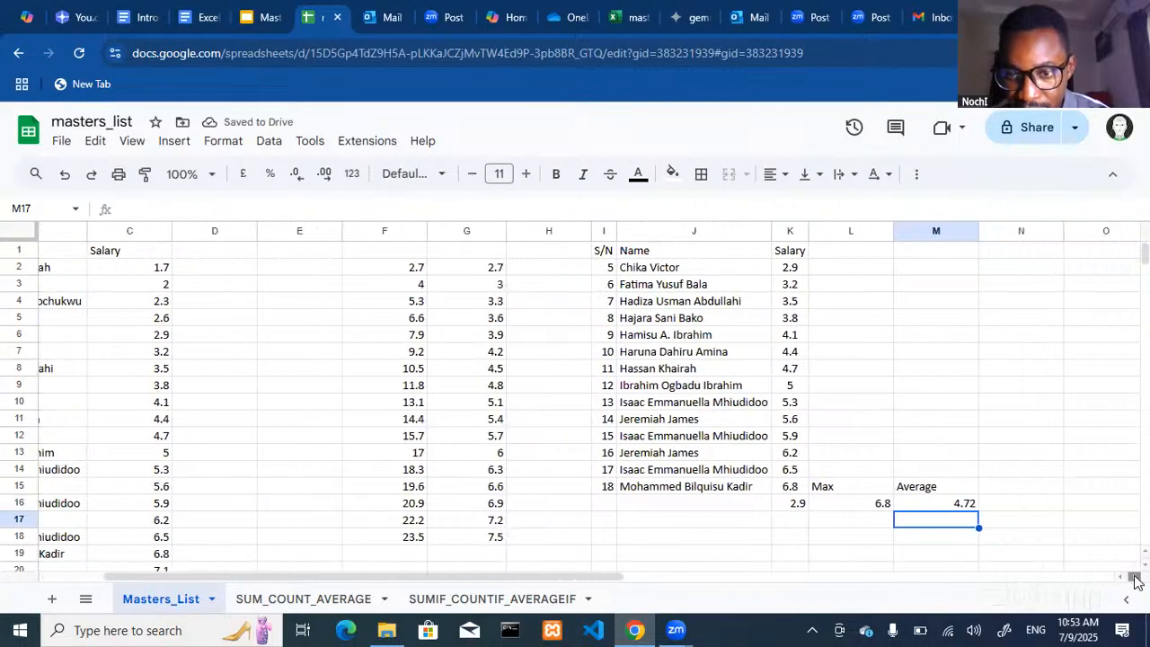
pyautogui.moveTo(1133, 579); pyautogui.dragTo(1134, 579)
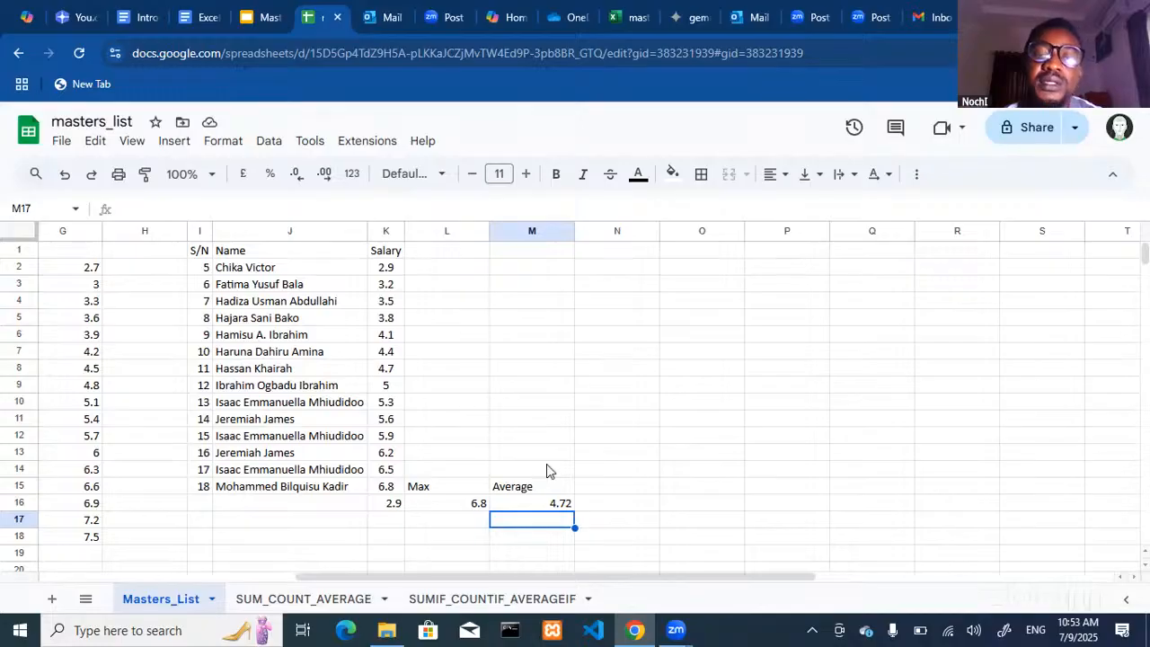
pyautogui.press('Up')
pyautogui.press('Up')
pyautogui.press('Right')
pyautogui.write('count')
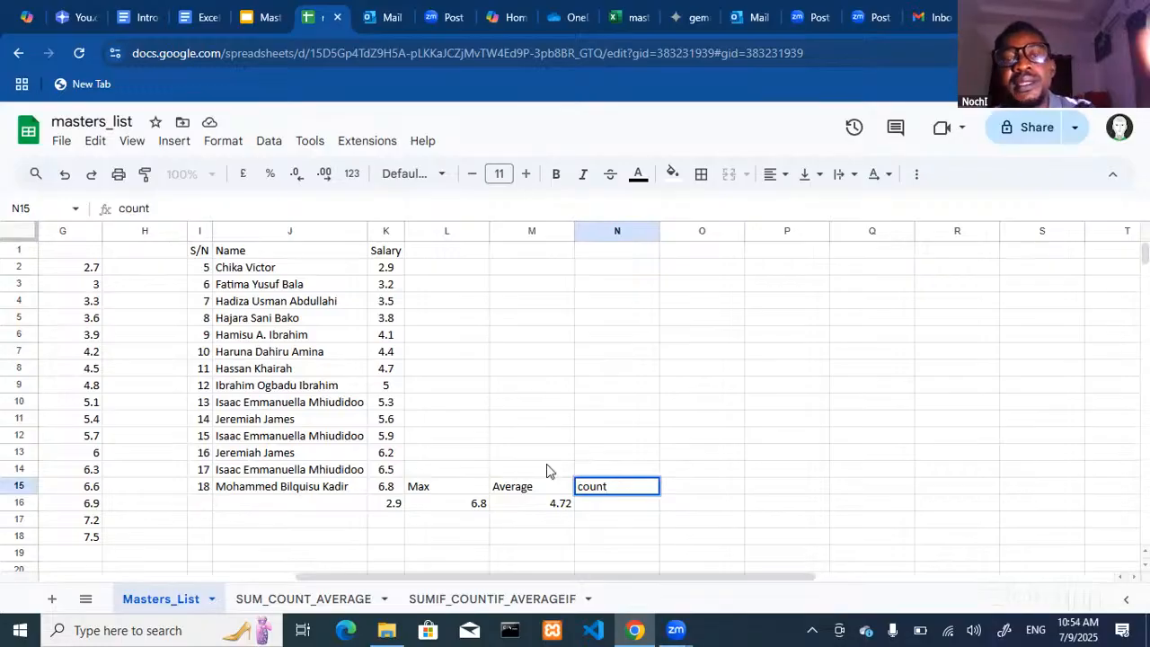
pyautogui.press('Return')
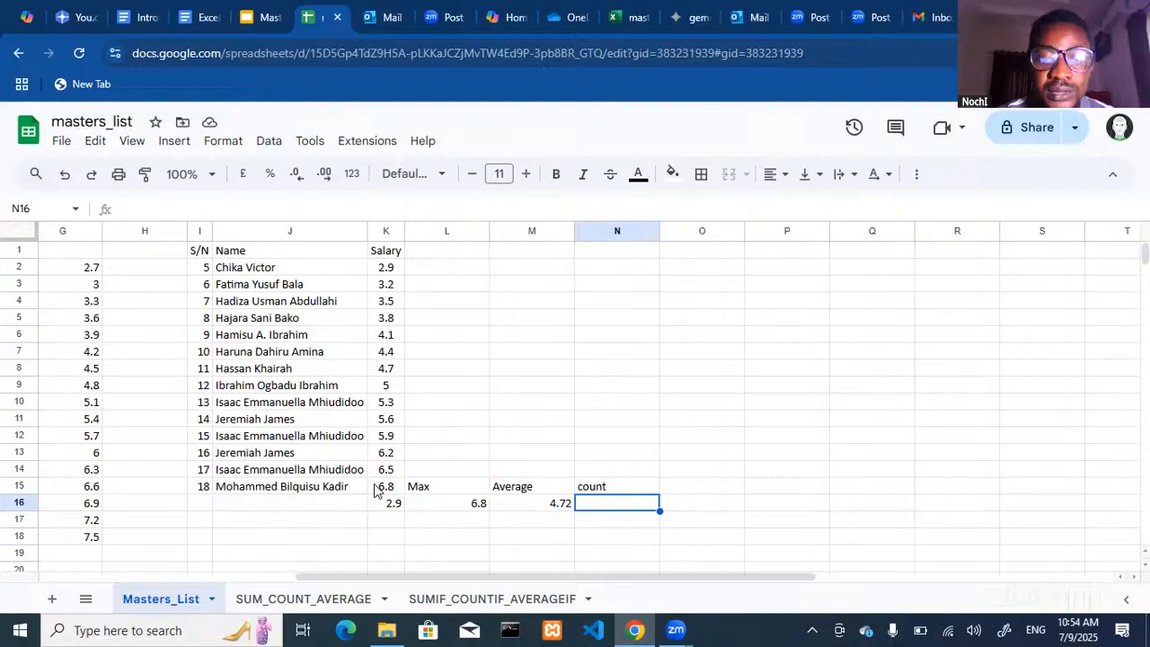
# Count the numeric salary entries in N16 with the formula =count(K2:k16).
pyautogui.write('=co')
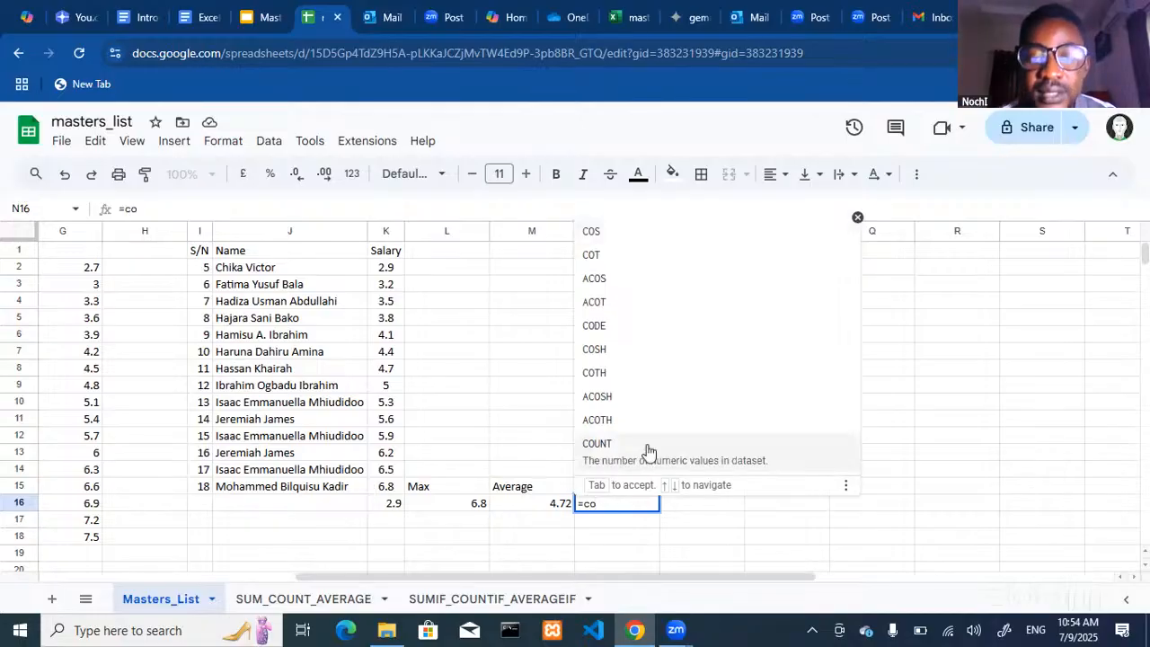
pyautogui.write('unt')
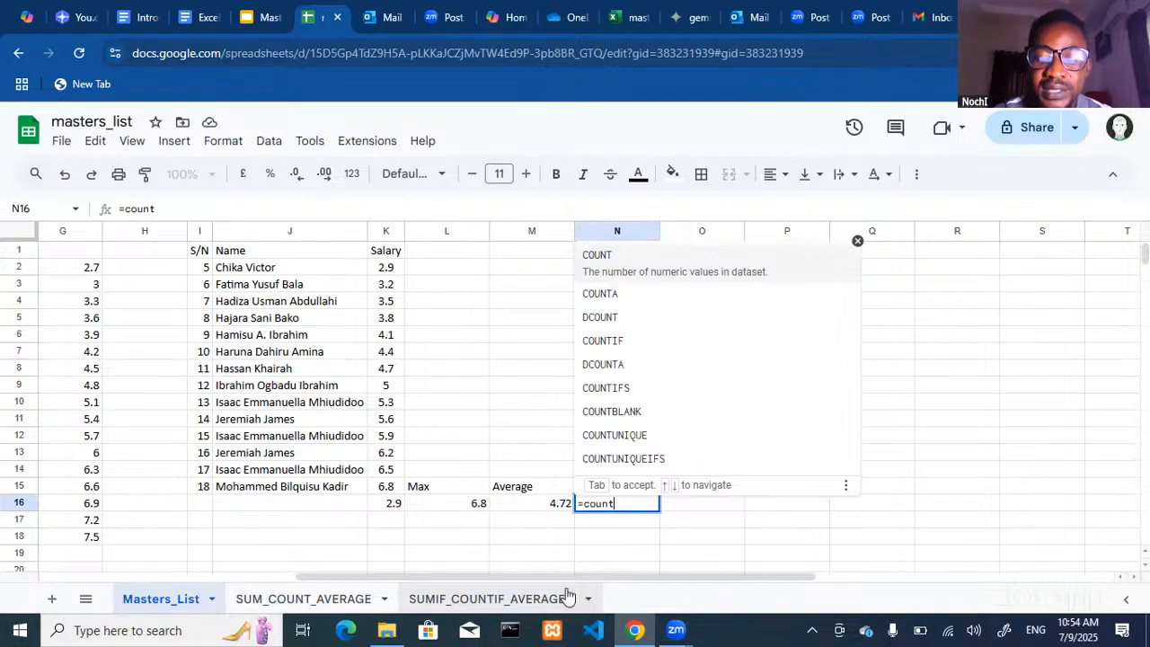
pyautogui.write('(')
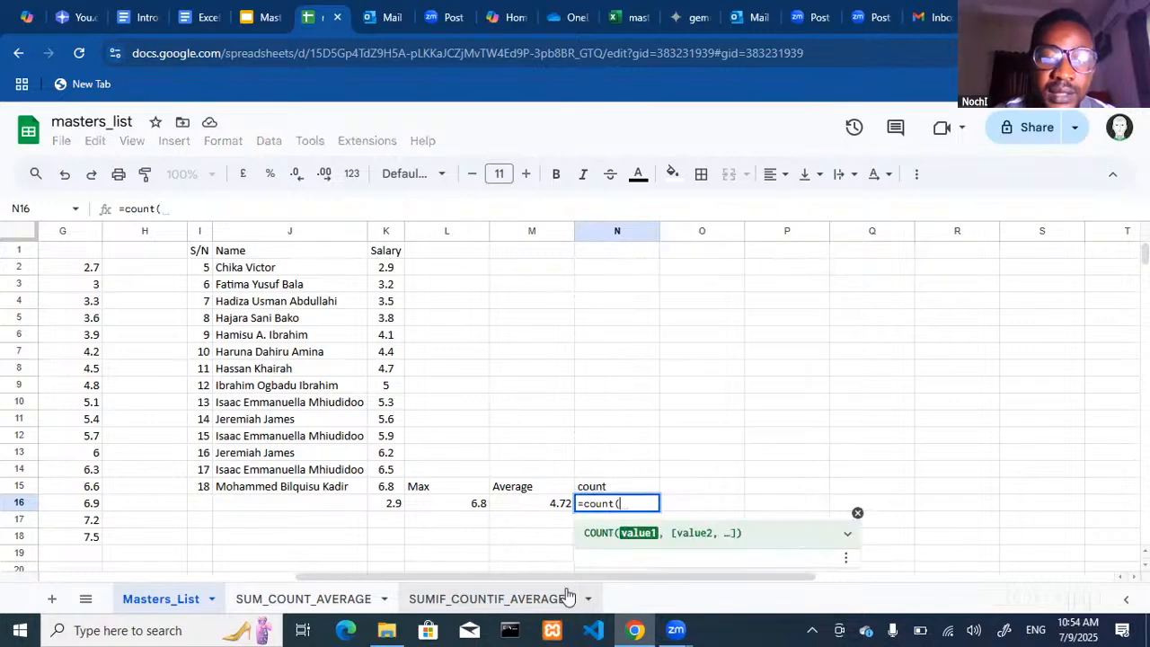
pyautogui.write('K2')
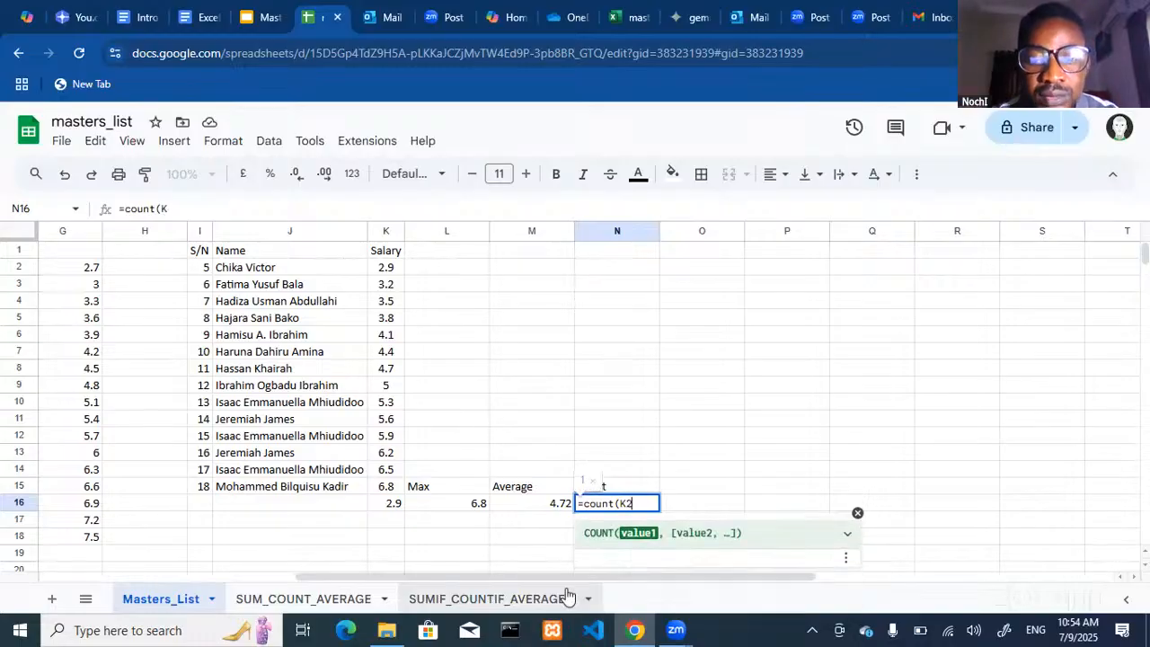
pyautogui.write(':')
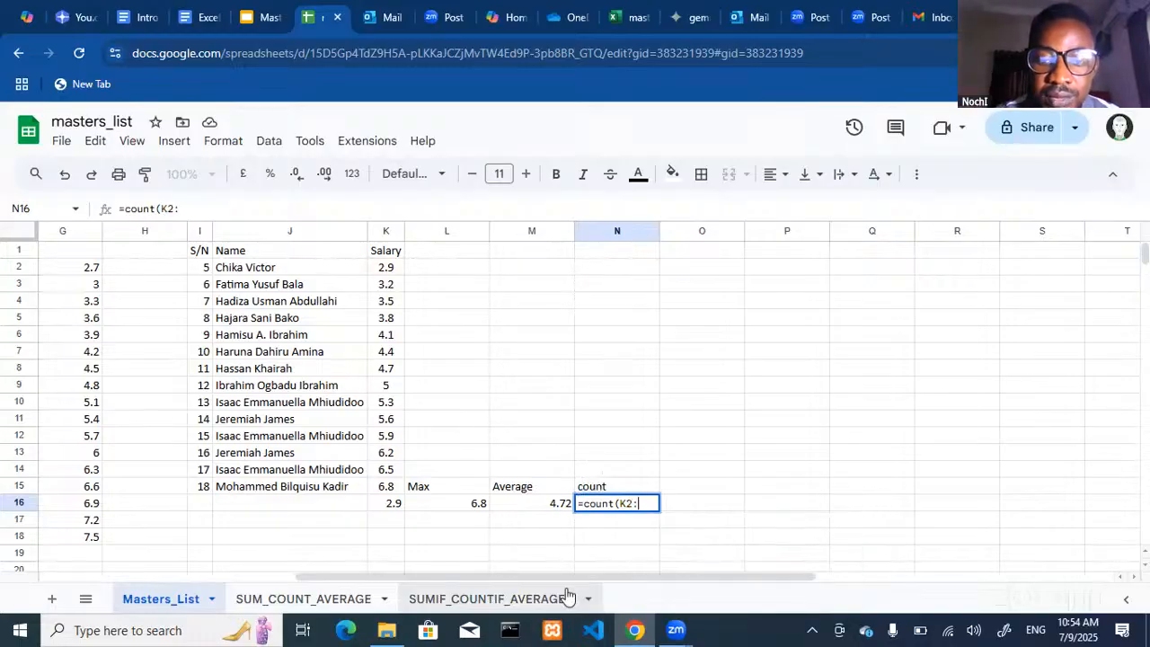
pyautogui.write('k16')
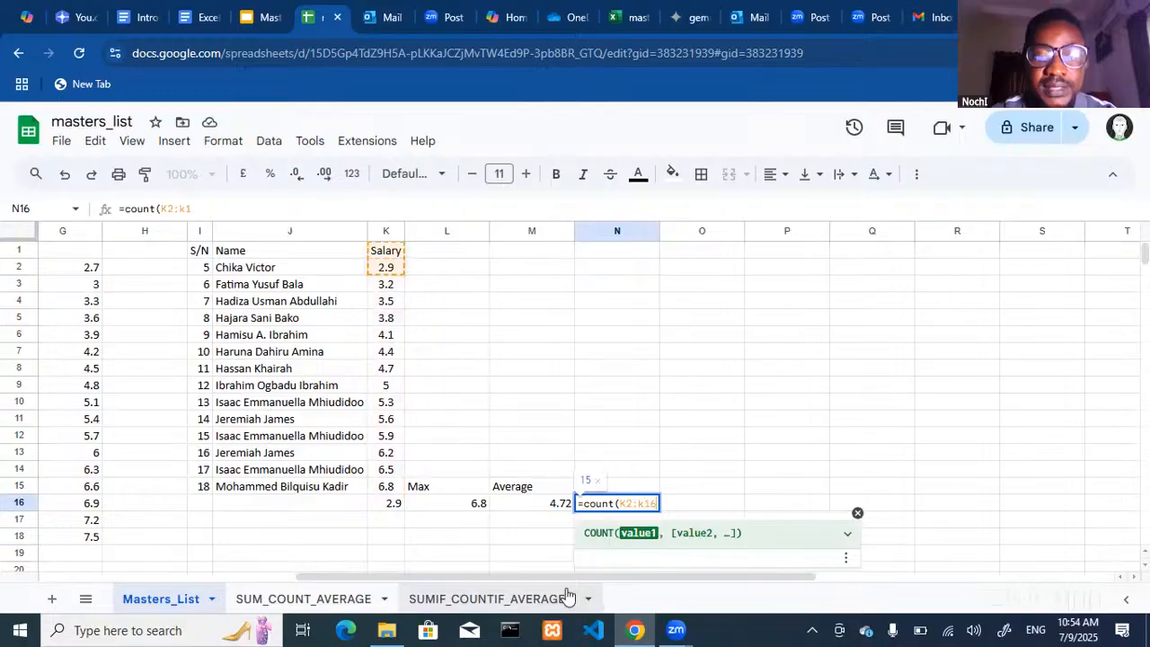
pyautogui.write(')')
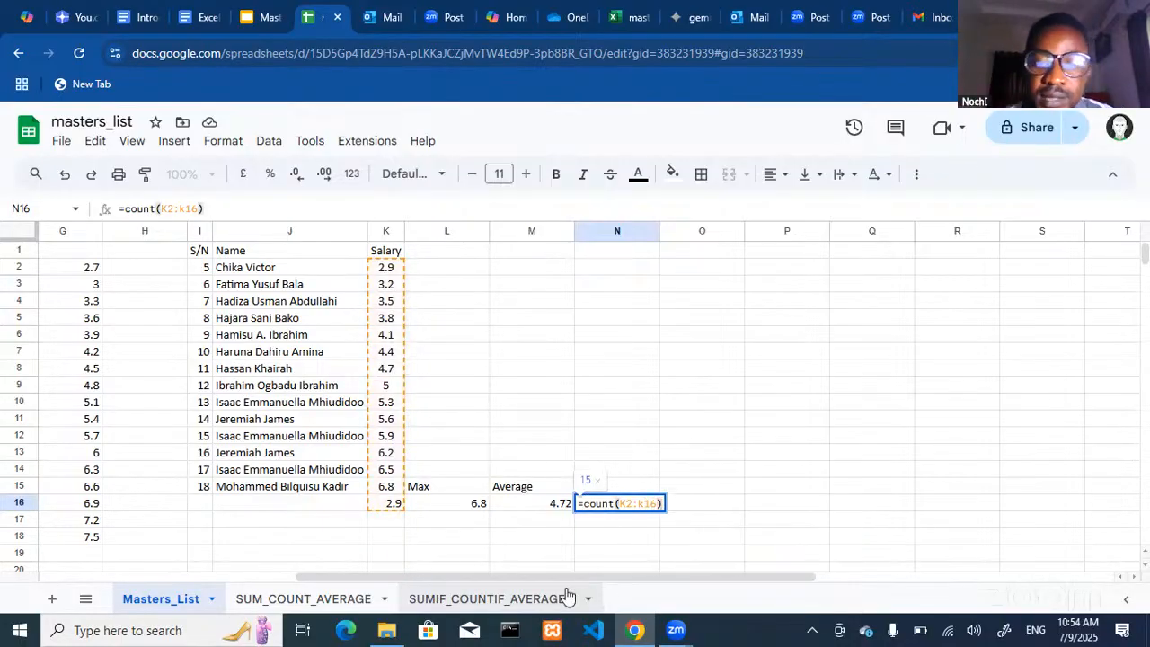
pyautogui.press('Return')
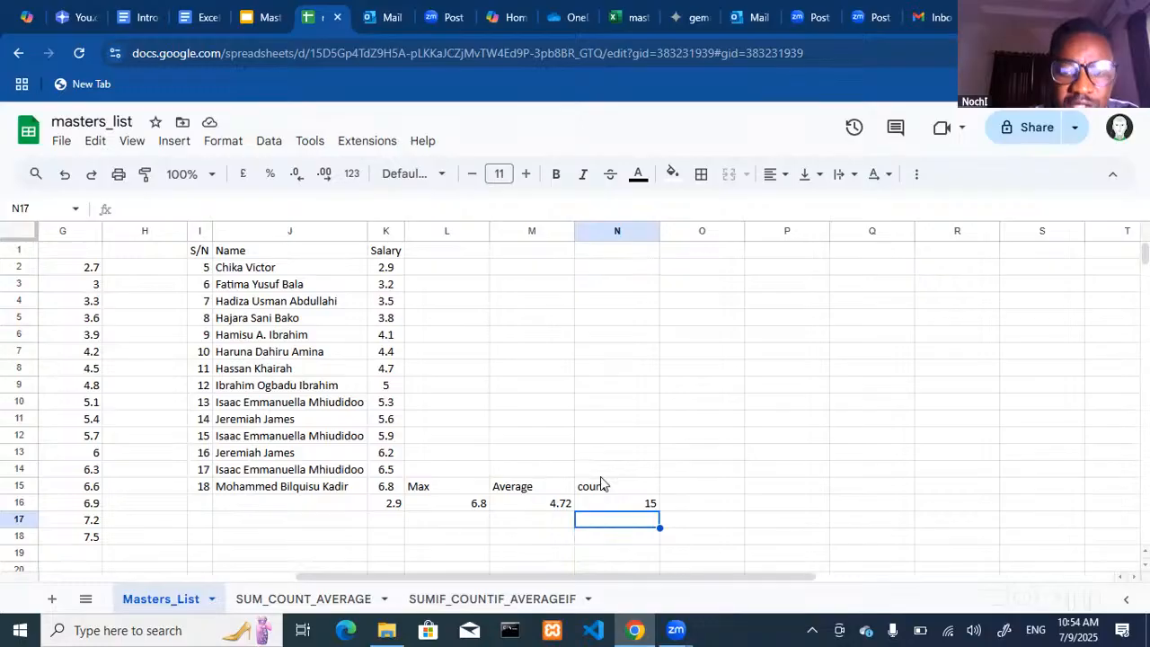
# Apply COUNT to the Name column in O16 with the formula =count(j2:j16), and reselect the cell to review it.
pyautogui.press('Up')
pyautogui.press('Right')
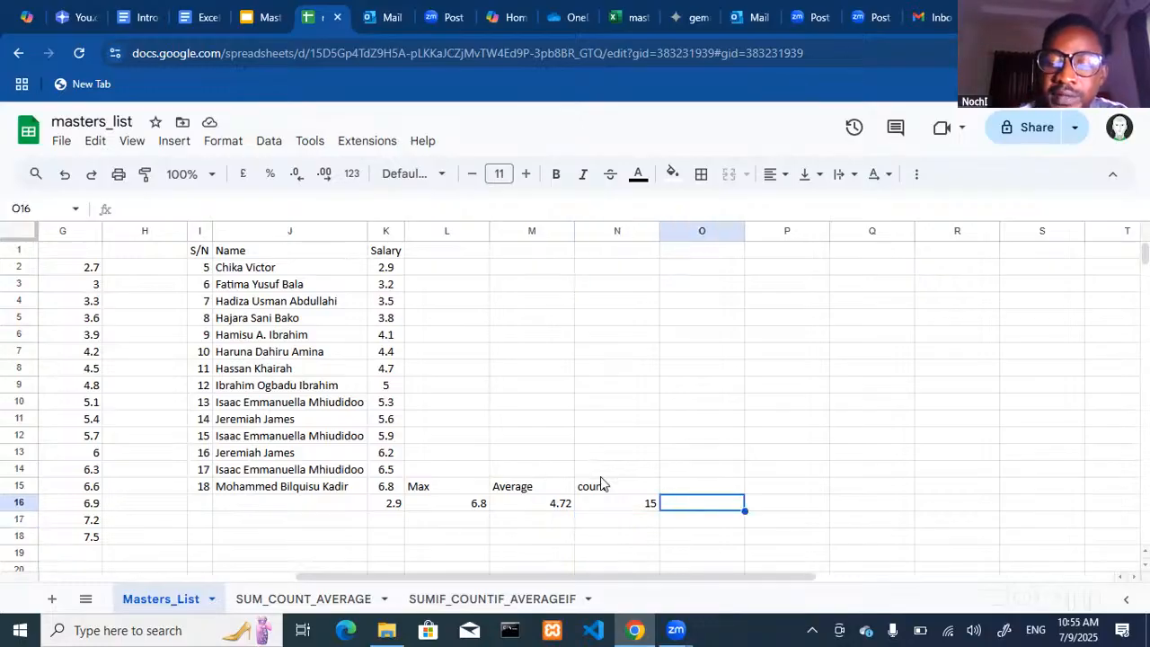
pyautogui.write('=')
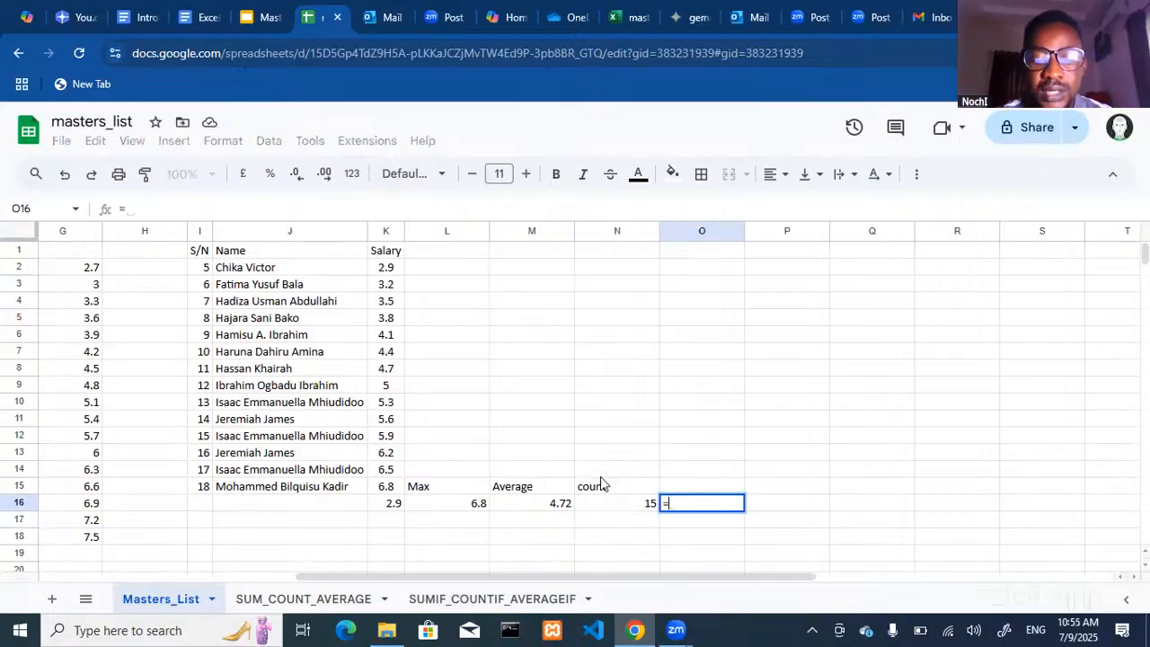
pyautogui.write('count(')
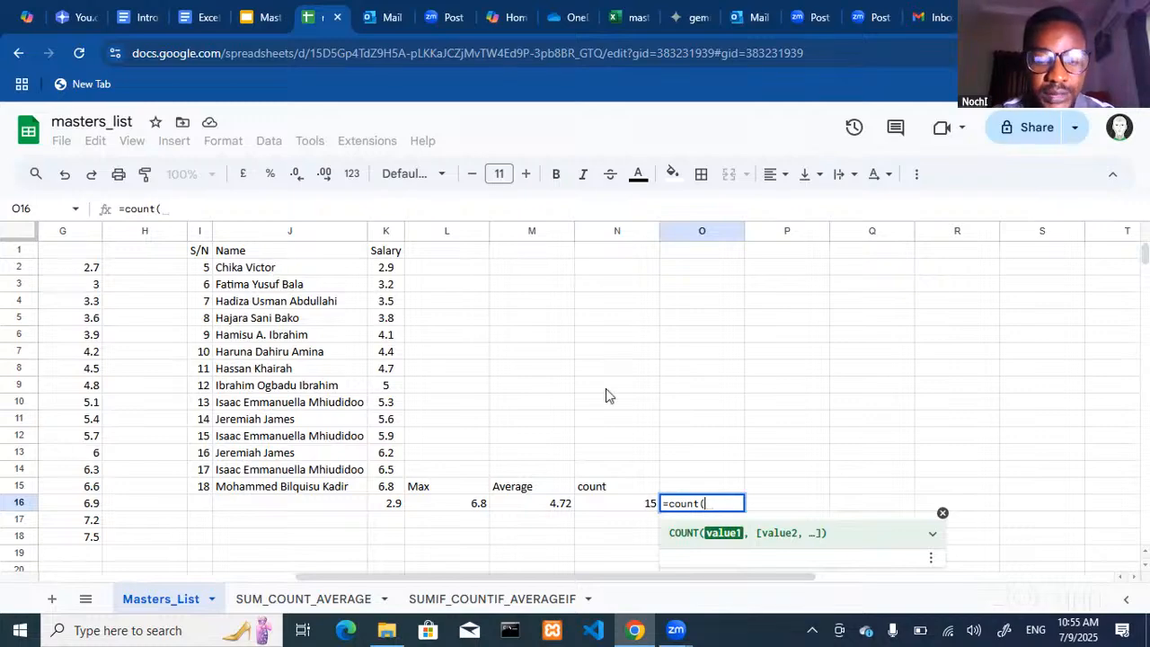
pyautogui.write('j2')
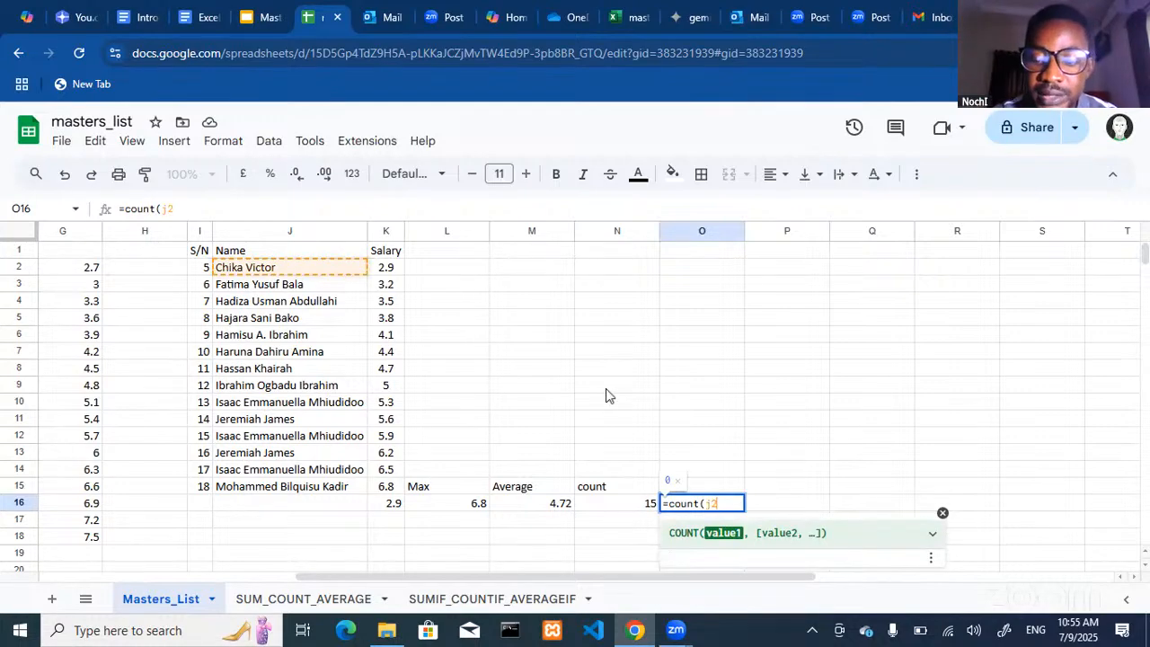
pyautogui.write(':')
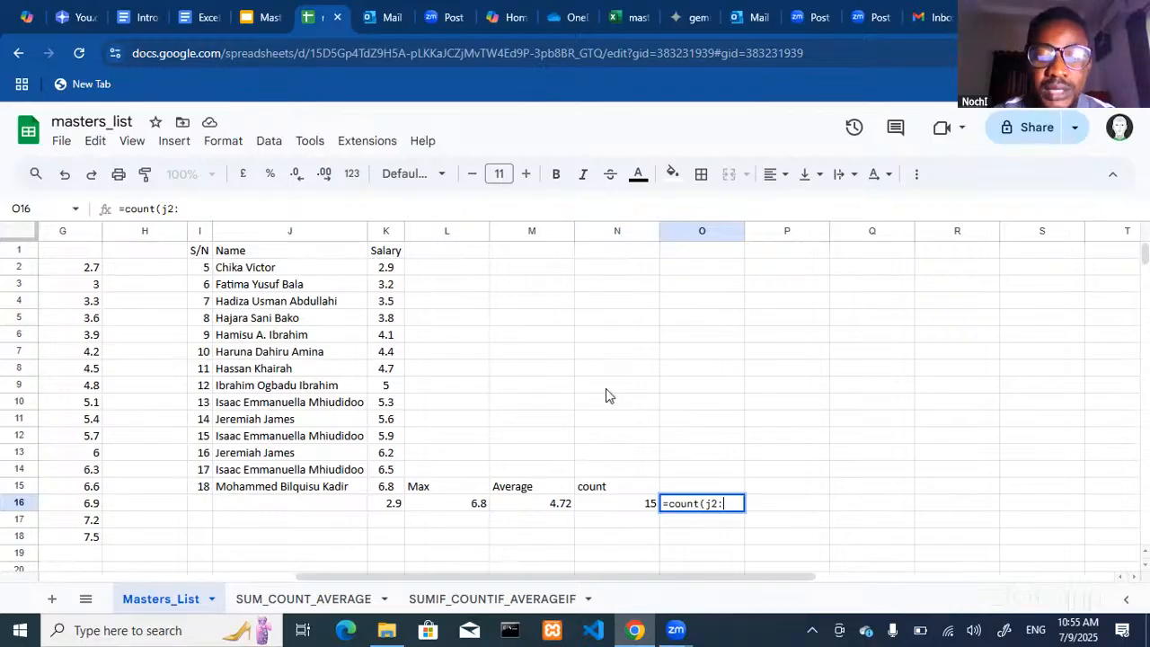
pyautogui.write('j16')
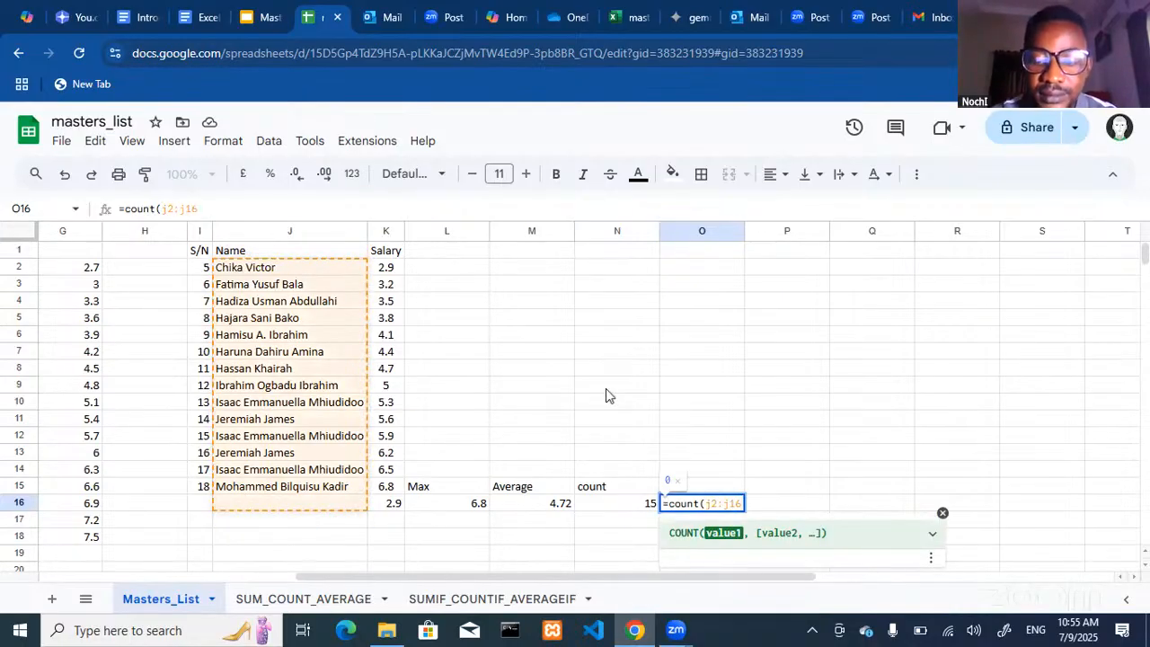
pyautogui.write(')')
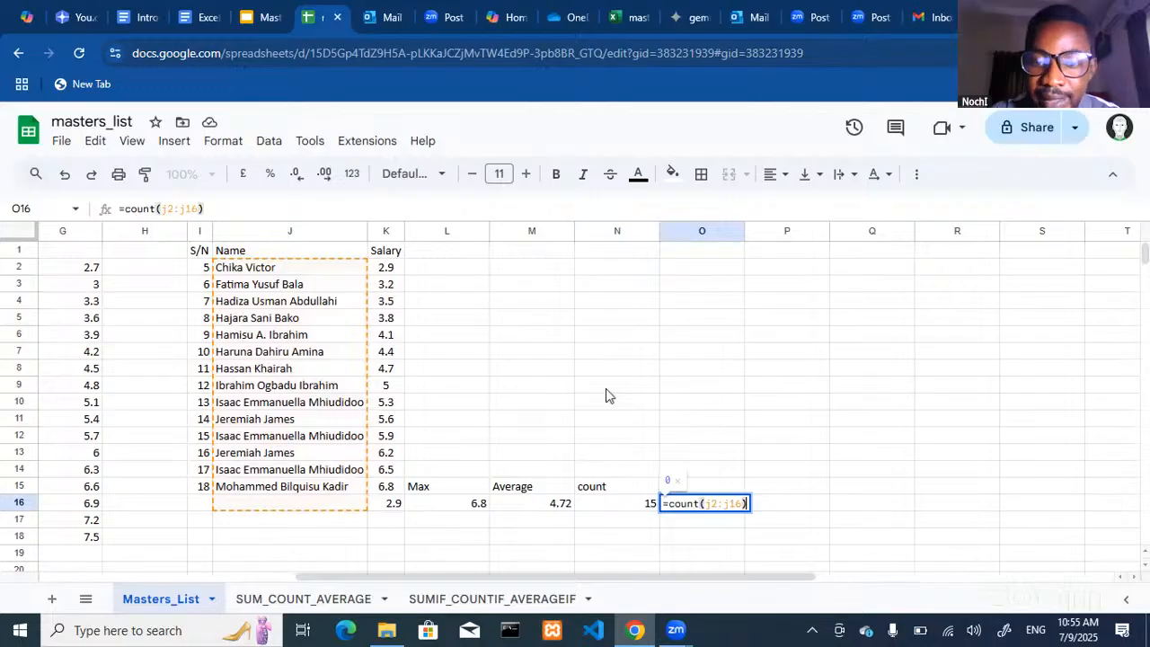
pyautogui.press('Return')
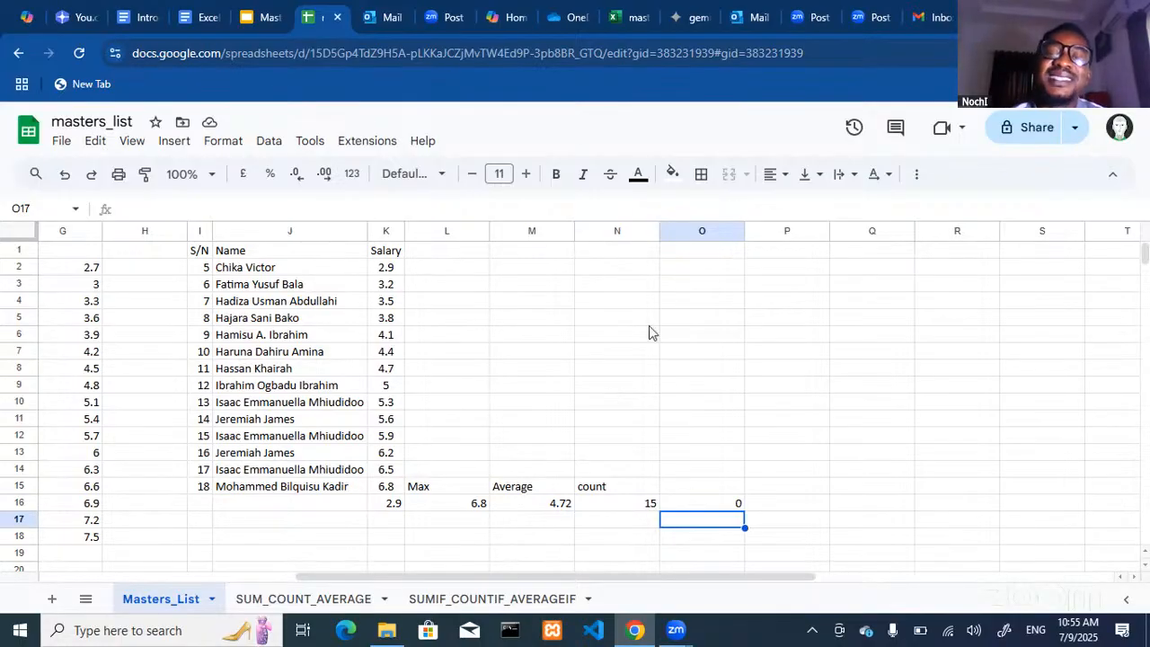
pyautogui.press('Up')
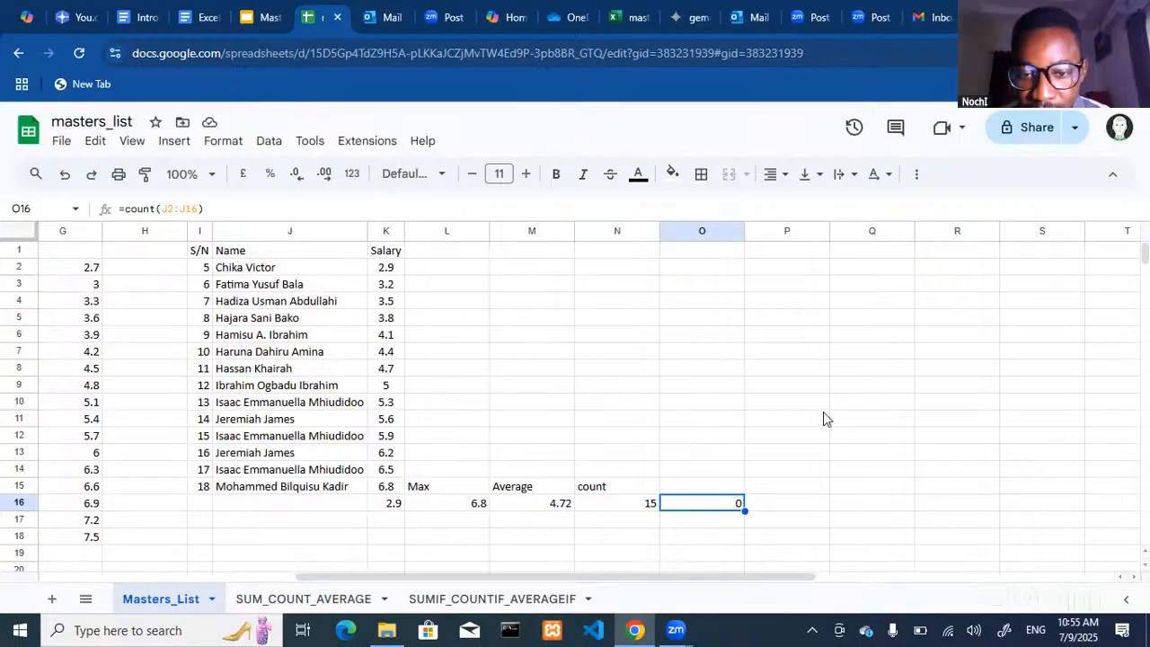
# Copy the salaries in K2:K15 to column P starting at P1, and inspect the pasted formula in P1.
pyautogui.click(387, 269)
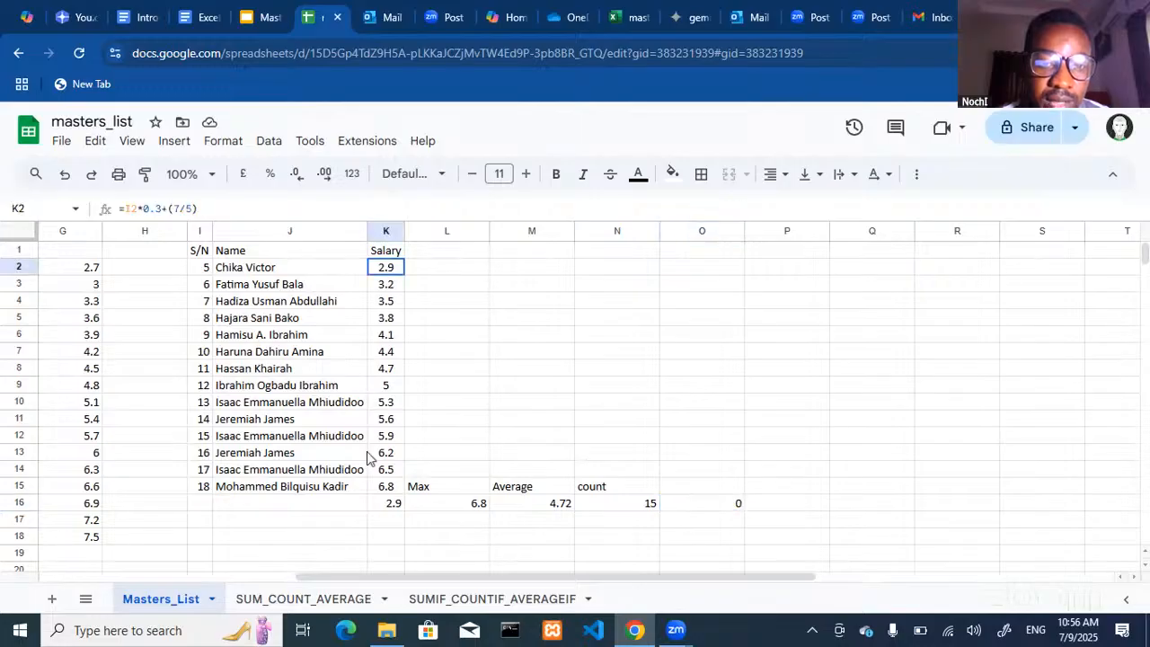
pyautogui.keyDown('shift'); pyautogui.click(390, 474); pyautogui.keyUp('shift')
pyautogui.keyDown('shift'); pyautogui.click(390, 485); pyautogui.keyUp('shift')
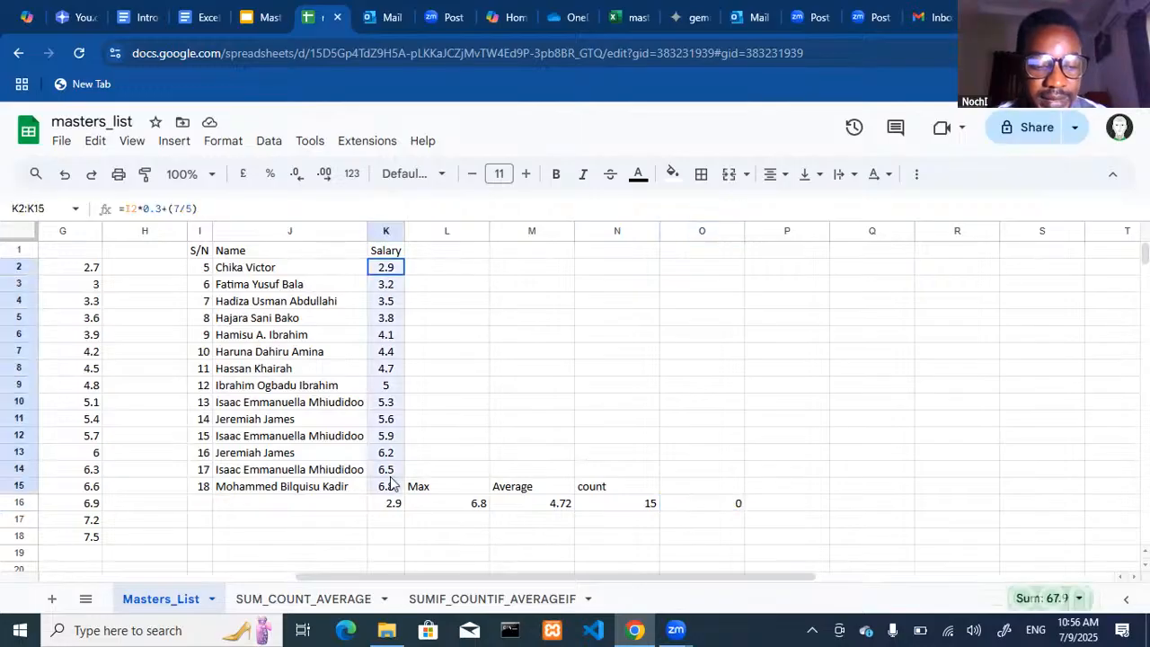
pyautogui.click(817, 256)
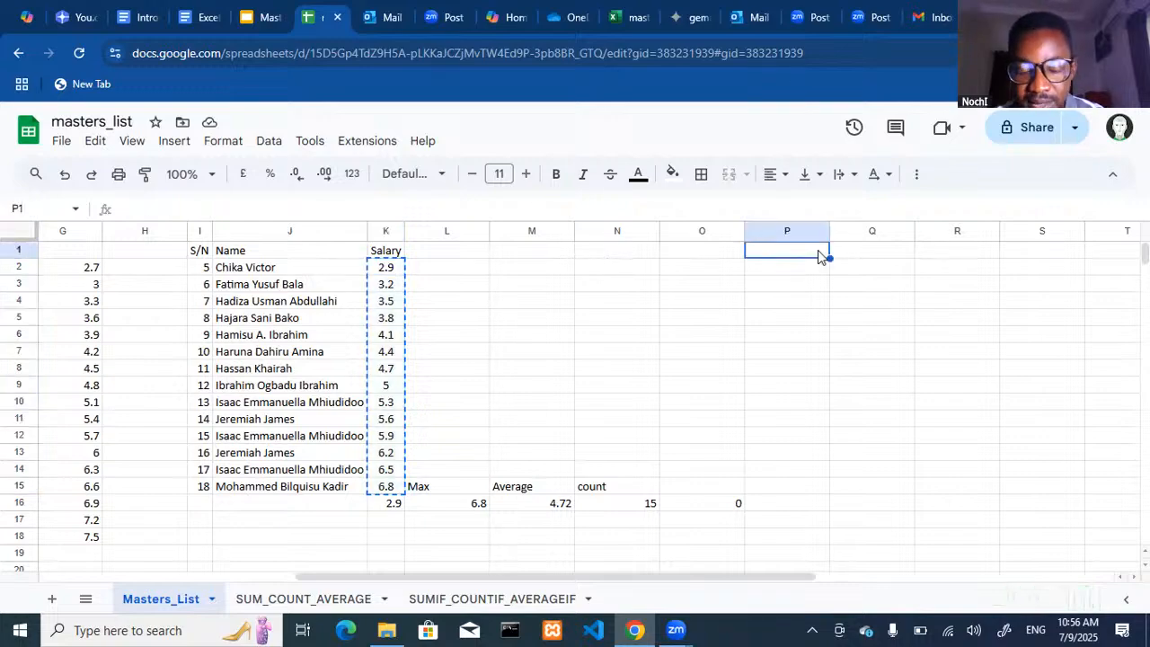
pyautogui.hotkey('ctrl', 'v')
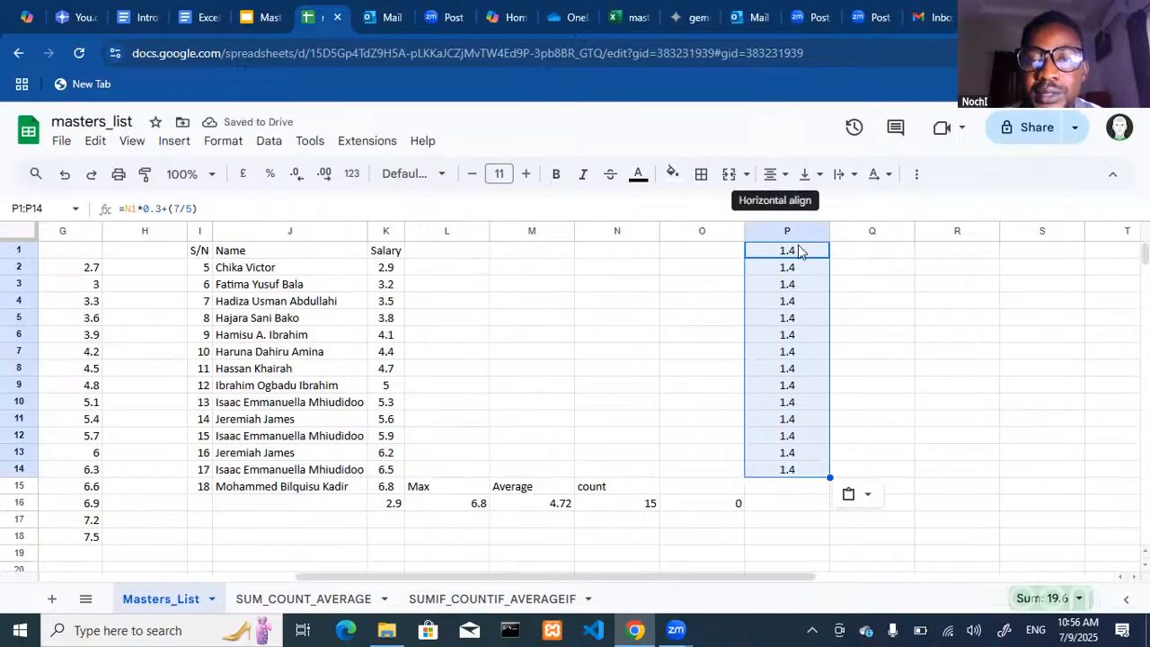
pyautogui.click(800, 250)
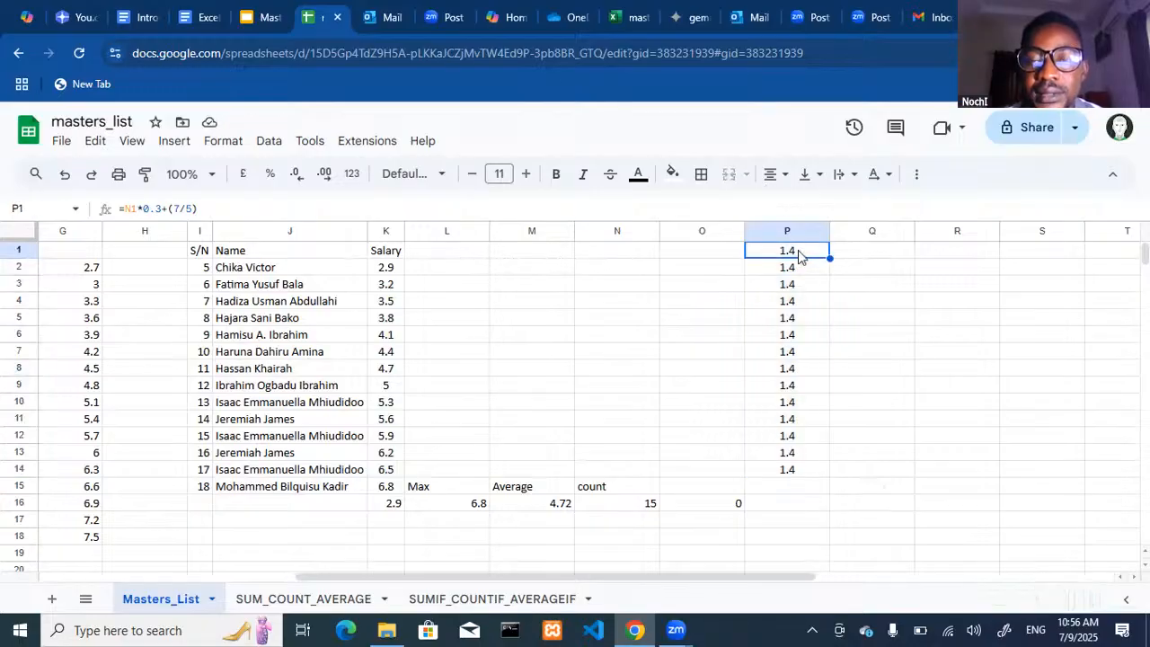
pyautogui.doubleClick(800, 250)
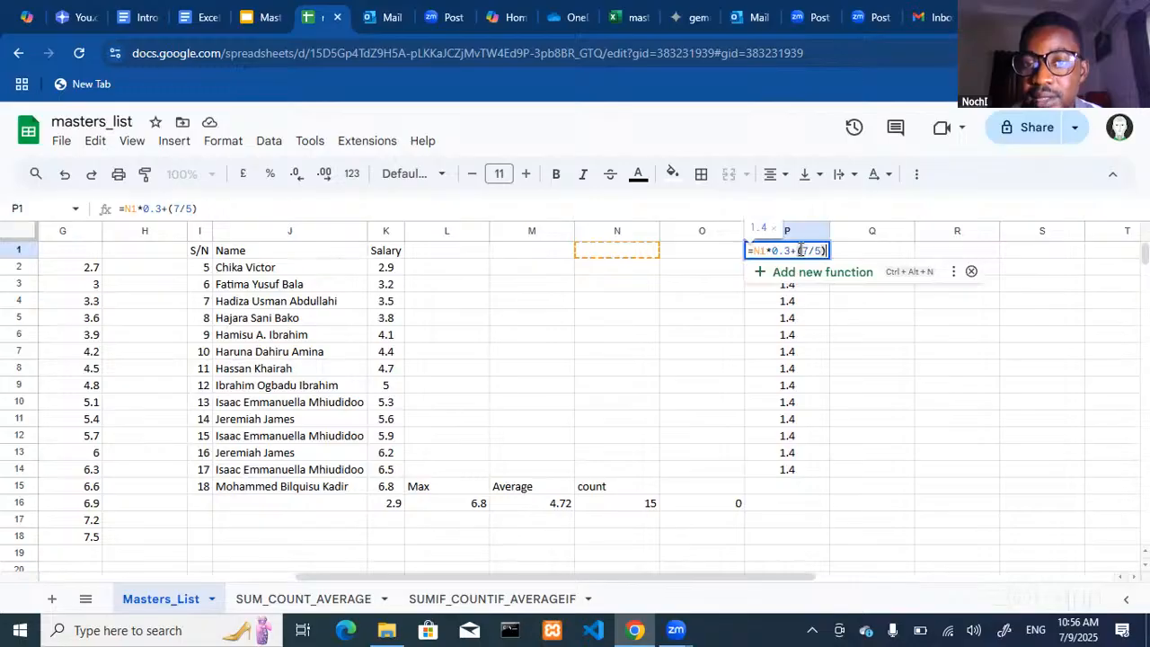
pyautogui.click(739, 357)
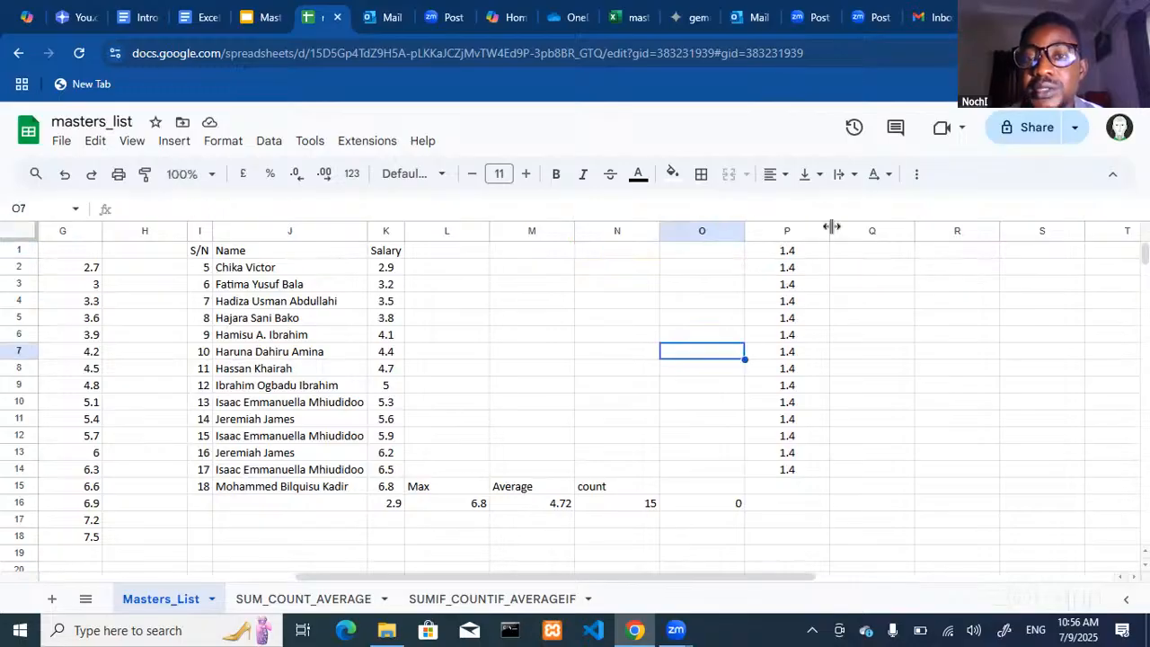
# Enter 14a in Q1 and 14 in R1 to contrast text with a number, and return to the common Excel functions slide.
pyautogui.click(867, 253)
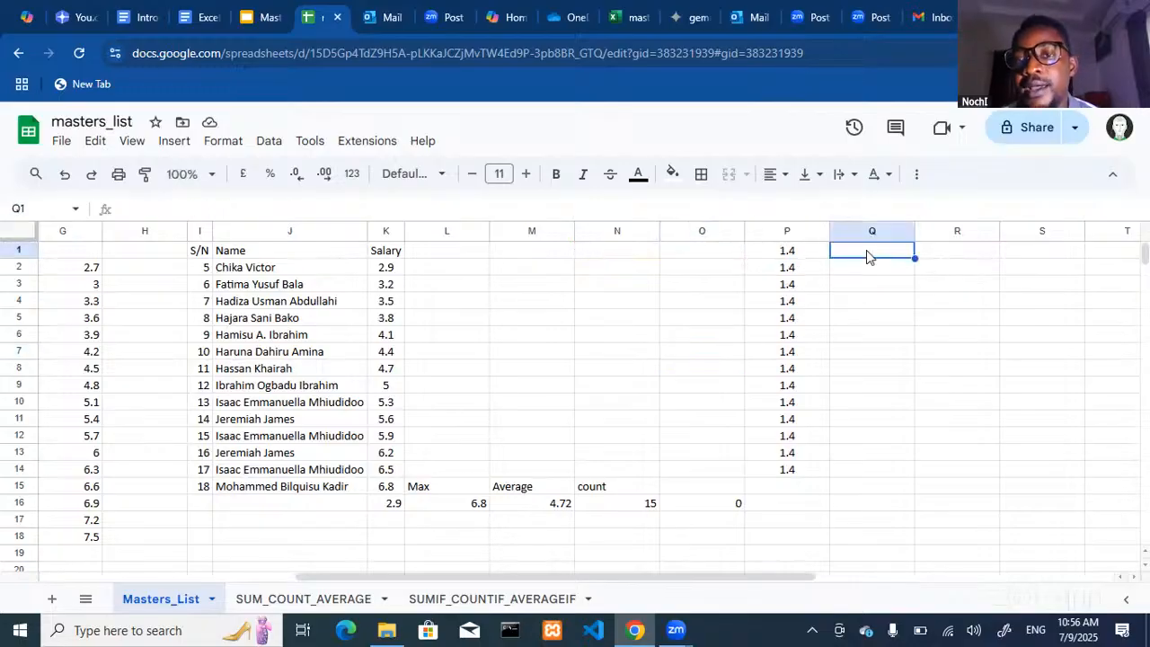
pyautogui.write('14')
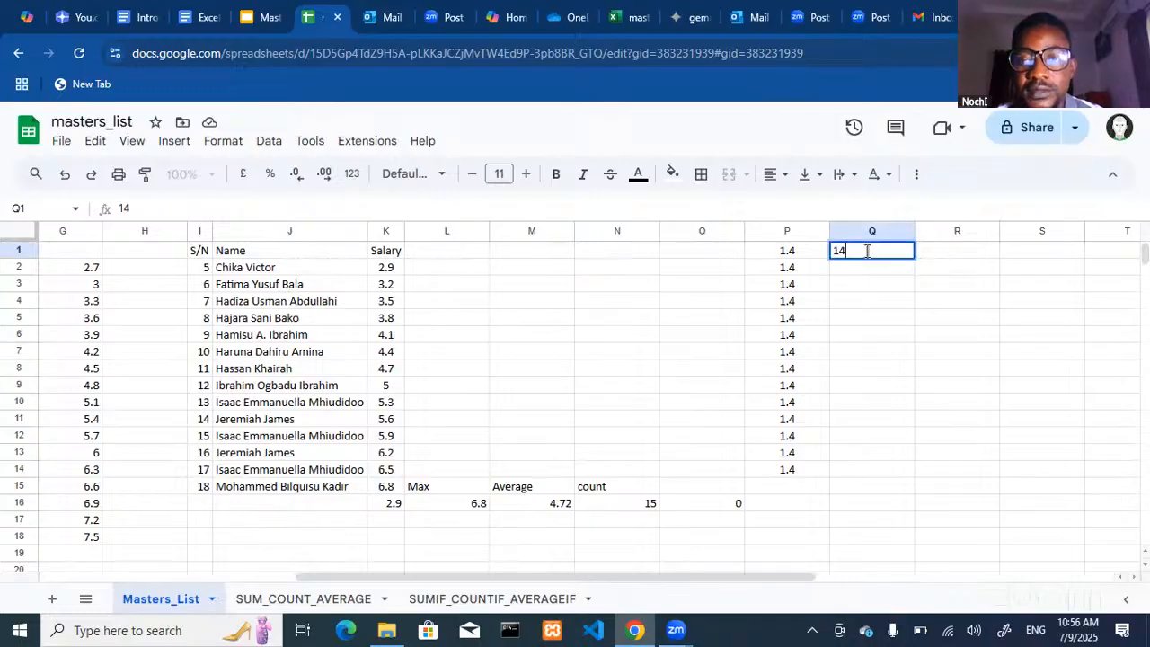
pyautogui.write('a')
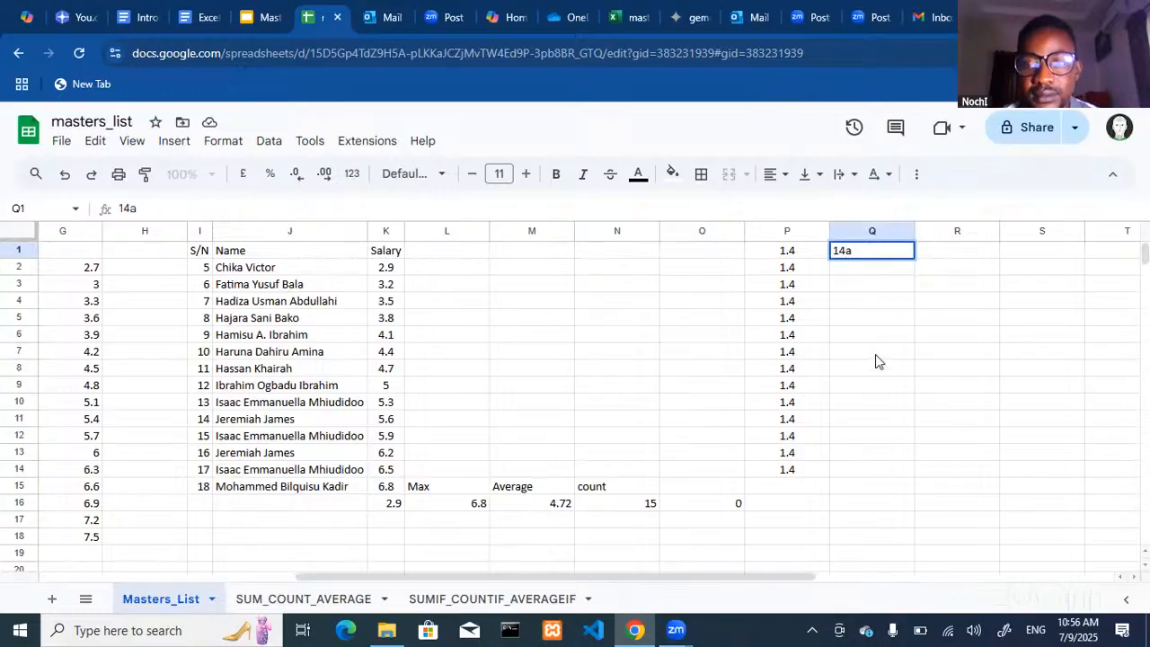
pyautogui.click(952, 398)
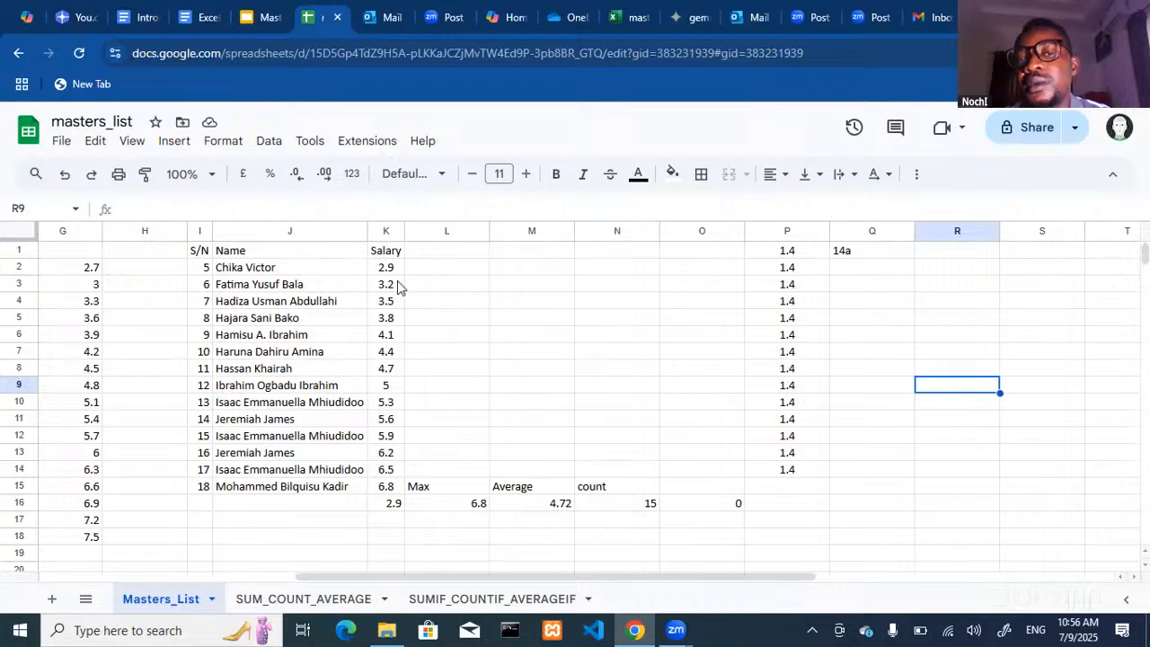
pyautogui.click(960, 255)
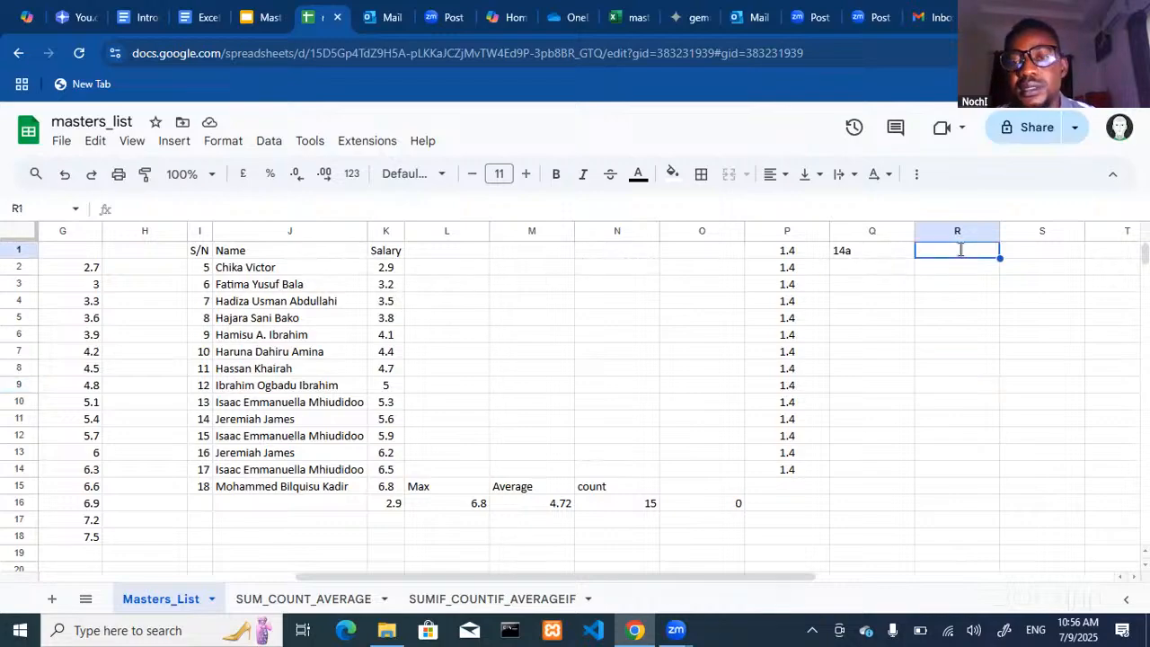
pyautogui.write('14')
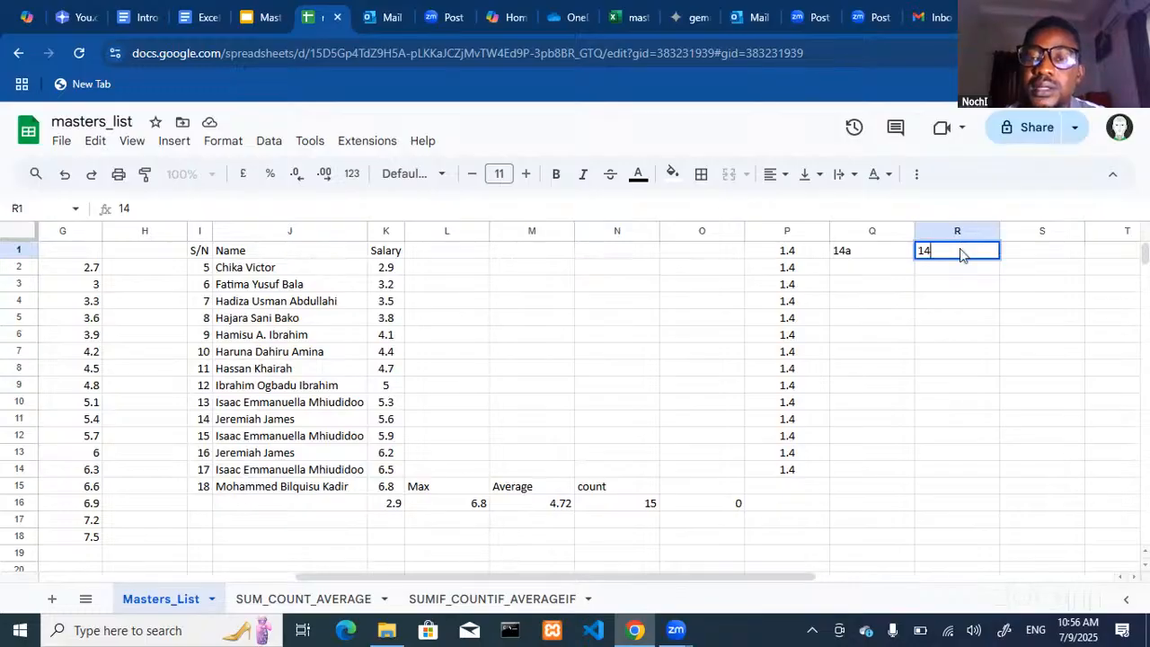
pyautogui.press('Return')
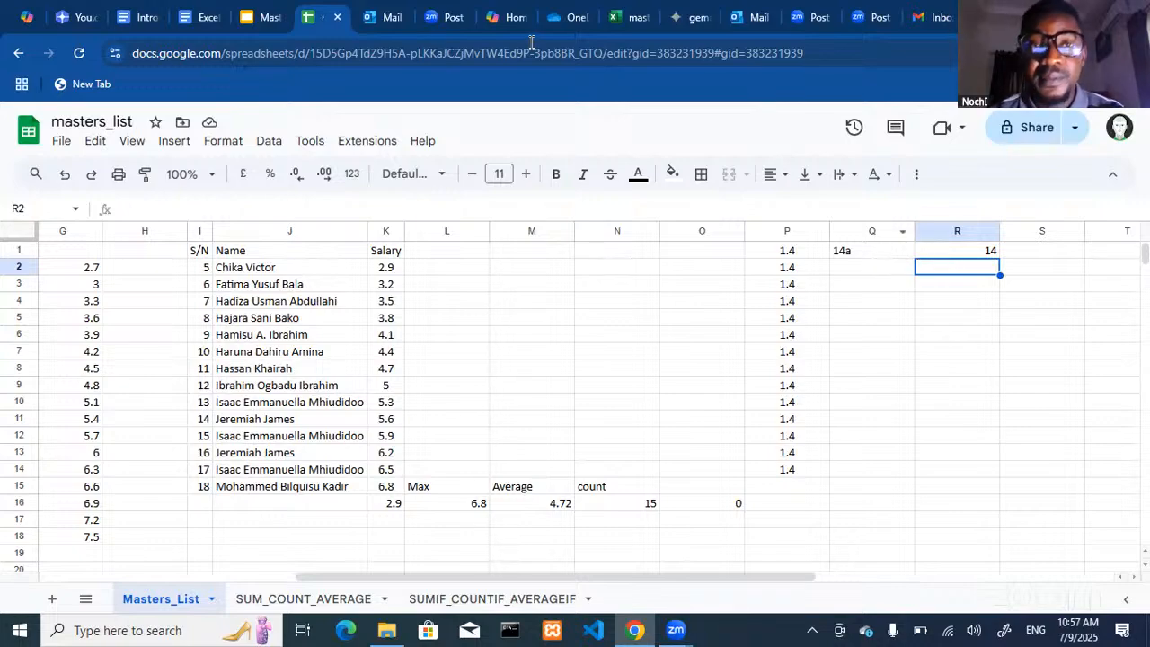
pyautogui.click(265, 17)
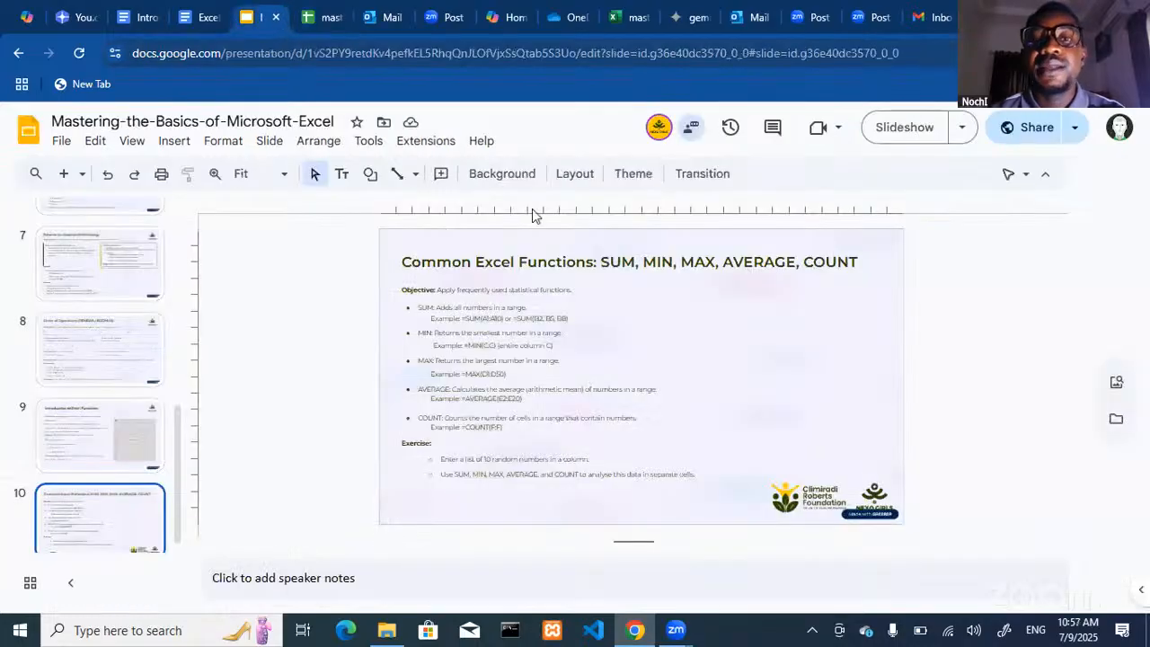